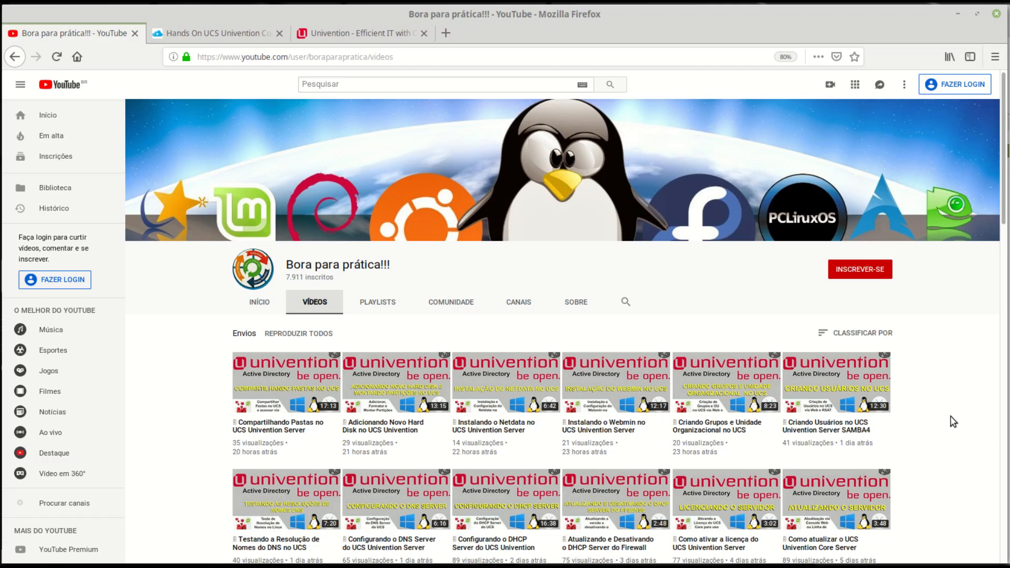
- Look over the Hands On UCS course page, then switch to the Univention homepage tab
{"action": "scroll", "coordinate": [952, 420], "scroll_direction": "down", "scroll_amount": 3}
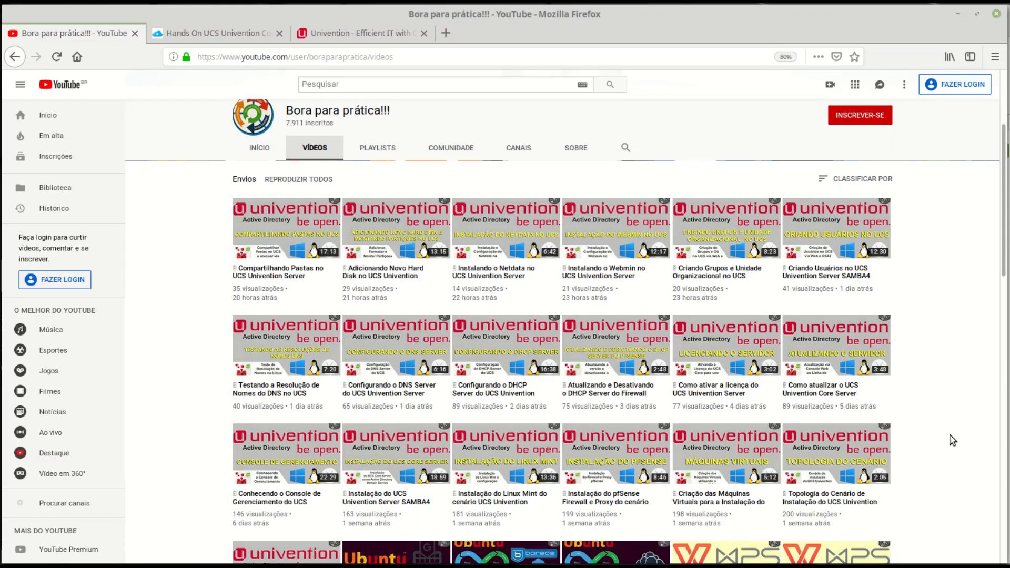
{"action": "left_click", "coordinate": [216, 33]}
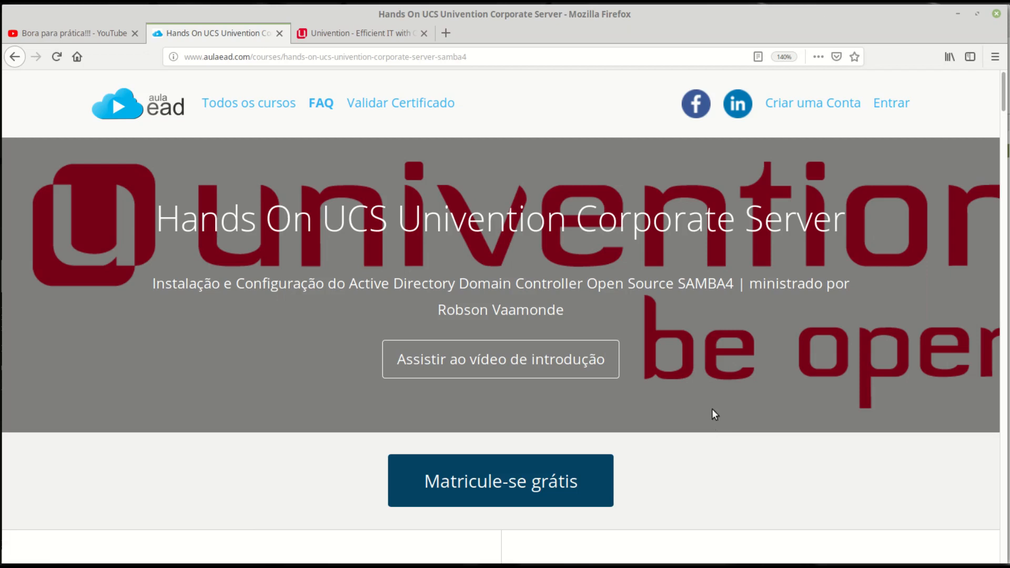
{"action": "left_click", "coordinate": [363, 33]}
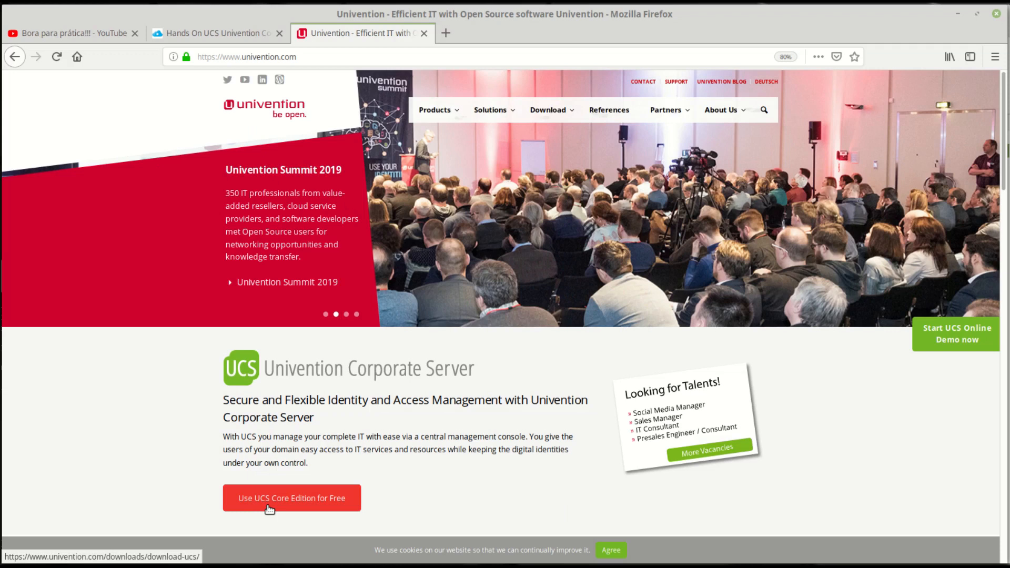
- Open the free UCS Core Edition download page at 110% zoom and scroll through its options
{"action": "left_click", "coordinate": [269, 508]}
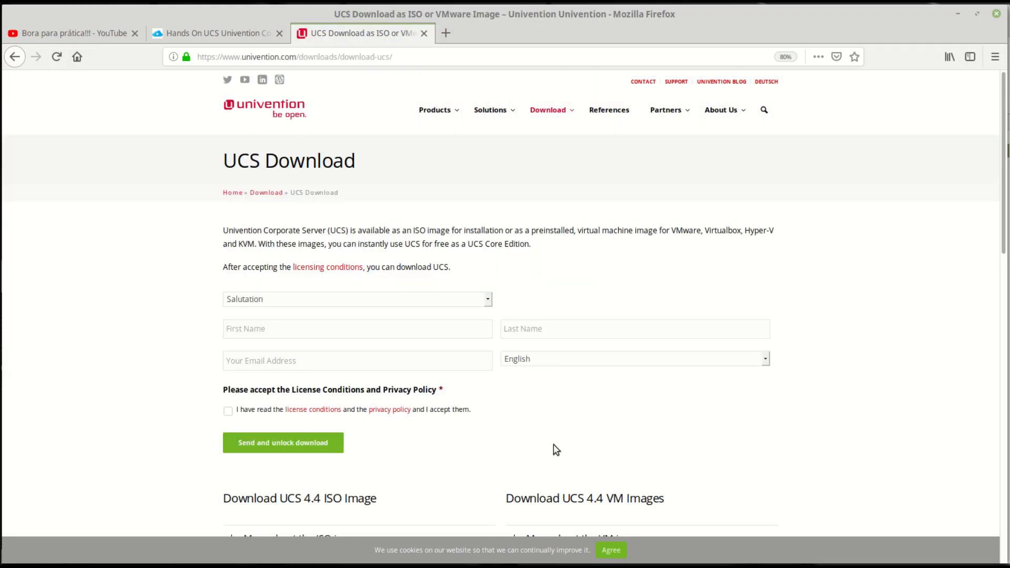
{"action": "key", "text": "ctrl+plus"}
{"action": "key", "text": "ctrl+plus"}
{"action": "key", "text": "ctrl+plus"}
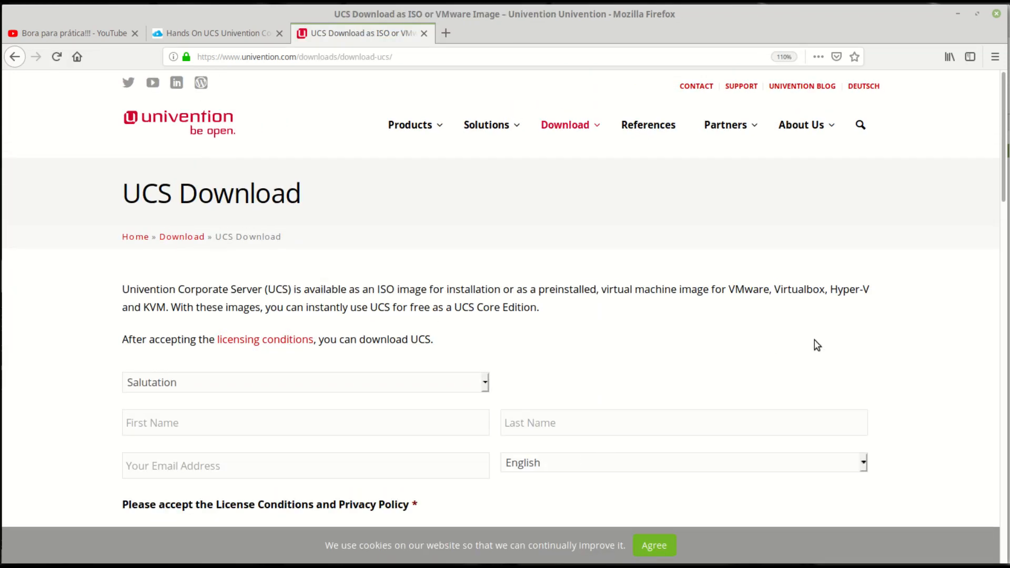
{"action": "scroll", "coordinate": [814, 343], "scroll_direction": "down", "scroll_amount": 1}
{"action": "scroll", "coordinate": [820, 342], "scroll_direction": "down", "scroll_amount": 3}
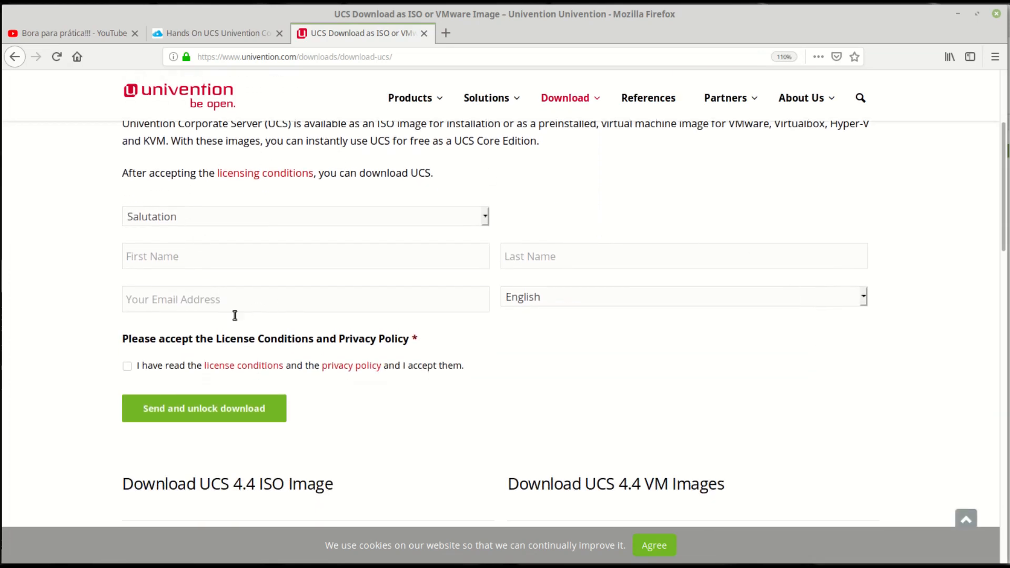
{"action": "scroll", "coordinate": [367, 459], "scroll_direction": "down", "scroll_amount": 3}
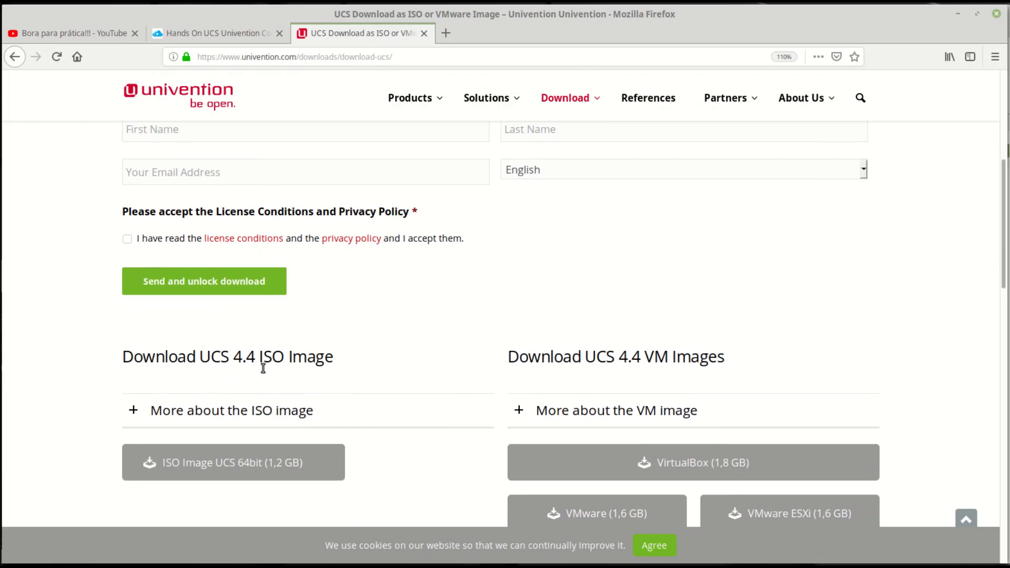
{"action": "scroll", "coordinate": [810, 363], "scroll_direction": "down", "scroll_amount": 2}
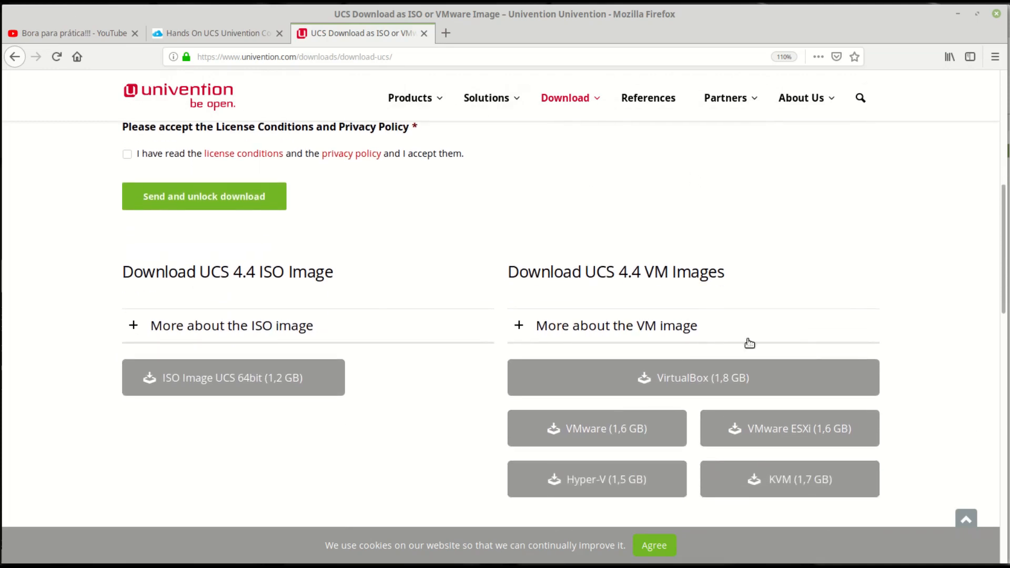
{"action": "scroll", "coordinate": [372, 313], "scroll_direction": "down", "scroll_amount": 3}
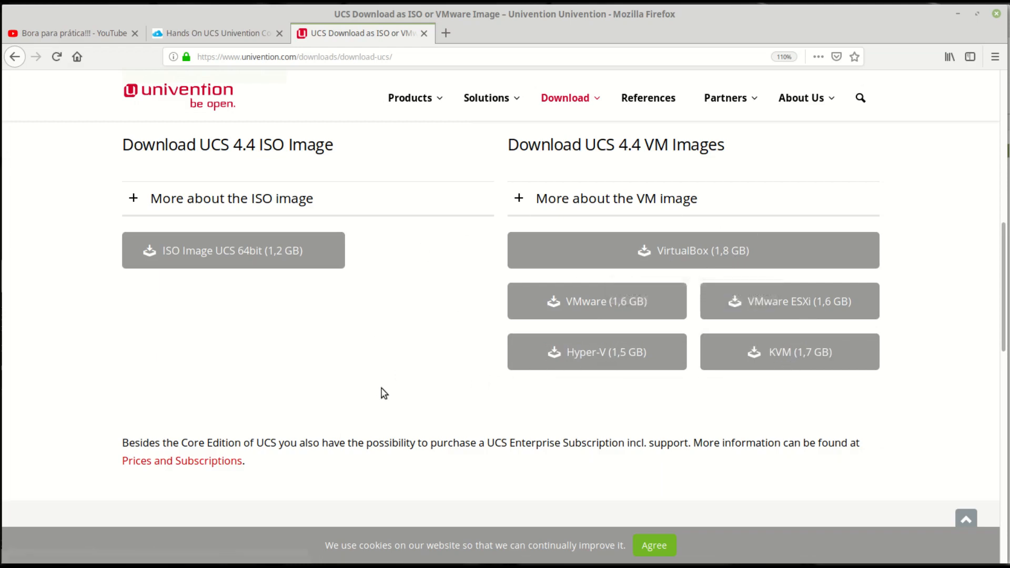
{"action": "scroll", "coordinate": [401, 405], "scroll_direction": "up", "scroll_amount": 5}
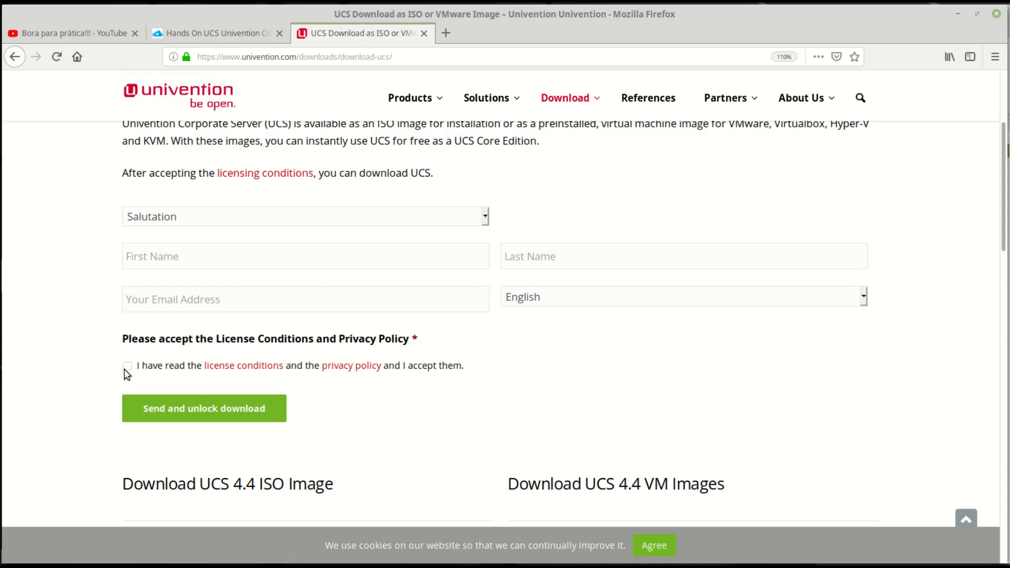
- Unlock the downloads and save the 64-bit UCS ISO image as UCS-Installation-amd64.iso
{"action": "left_click", "coordinate": [203, 401]}
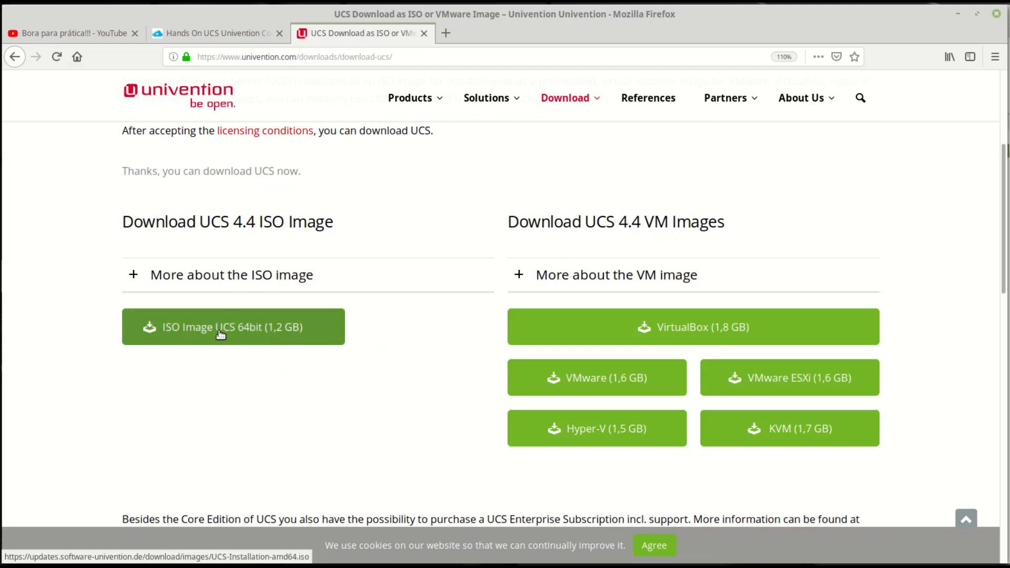
{"action": "left_click", "coordinate": [220, 334]}
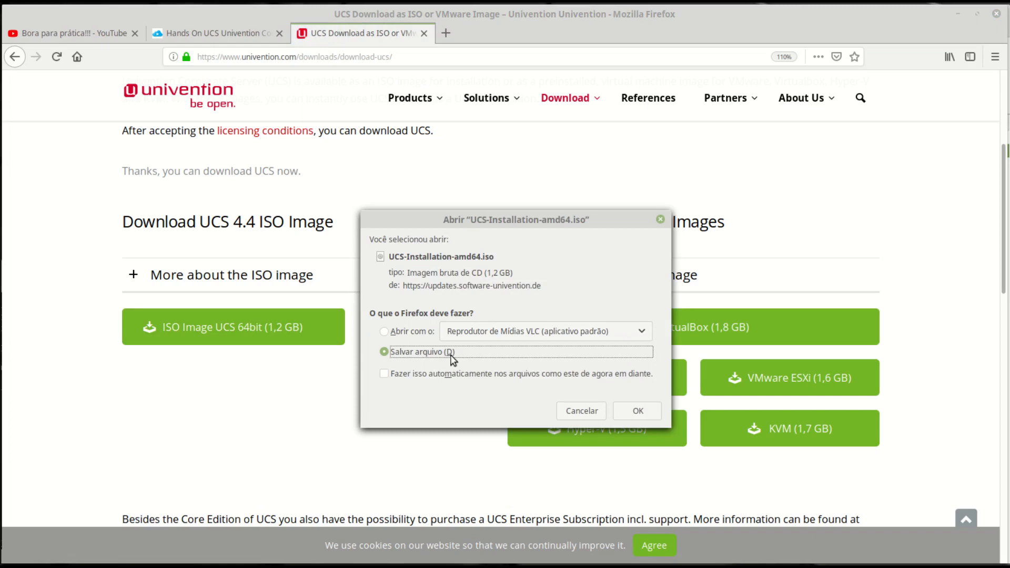
{"action": "left_click", "coordinate": [638, 411]}
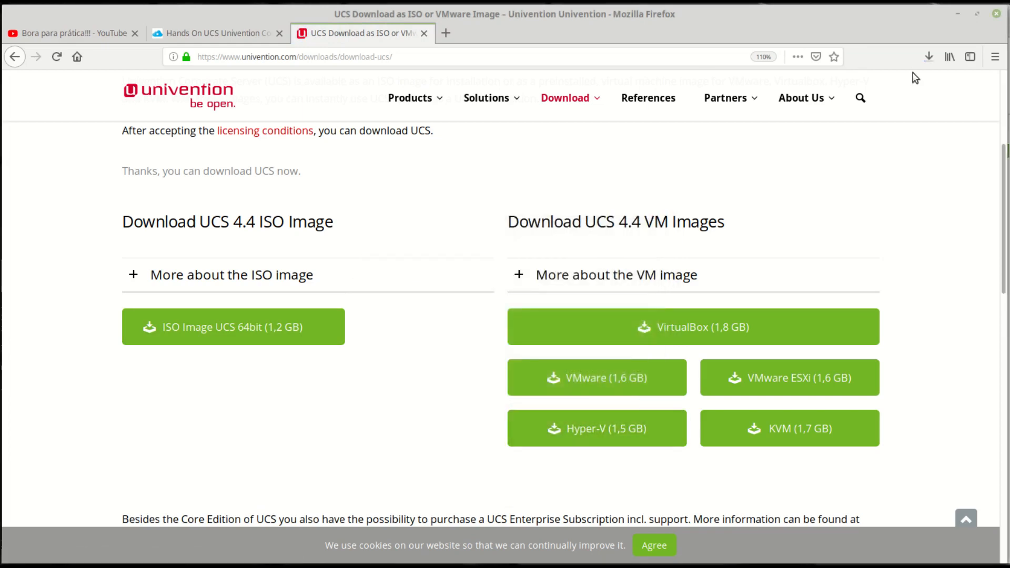
{"action": "left_click", "coordinate": [927, 63]}
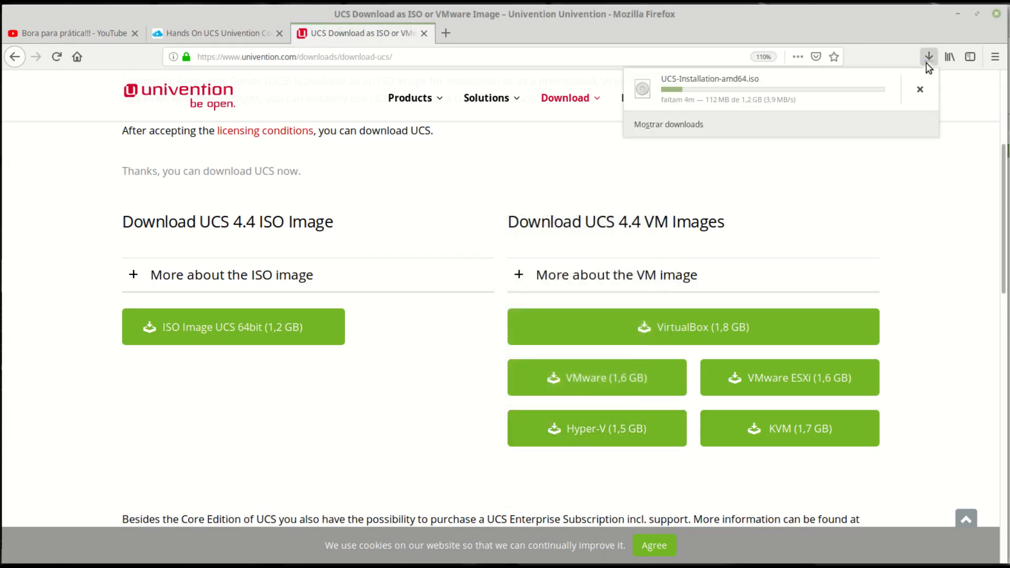
{"action": "left_click", "coordinate": [452, 235]}
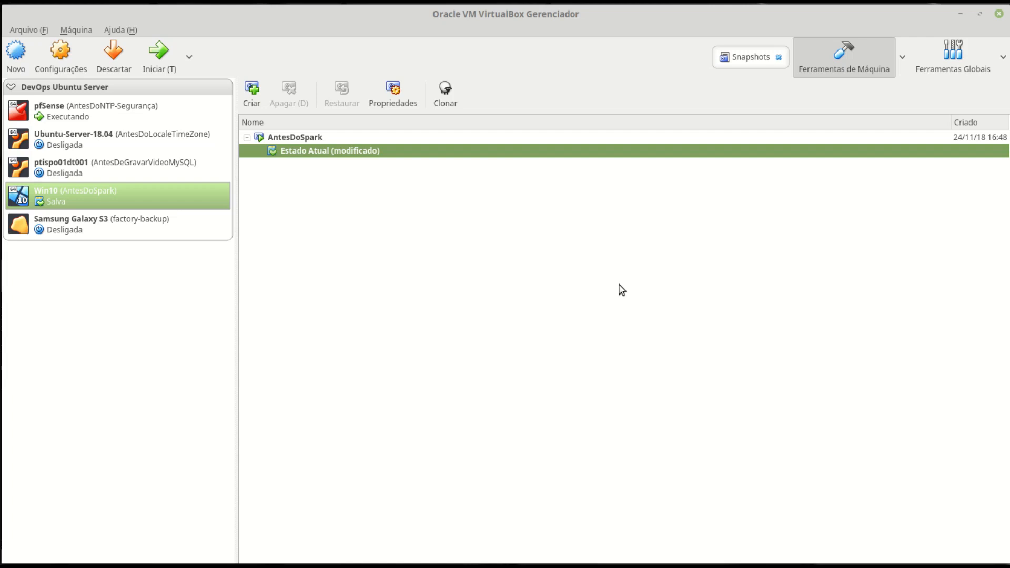
{"action": "key", "text": "alt+Tab"}
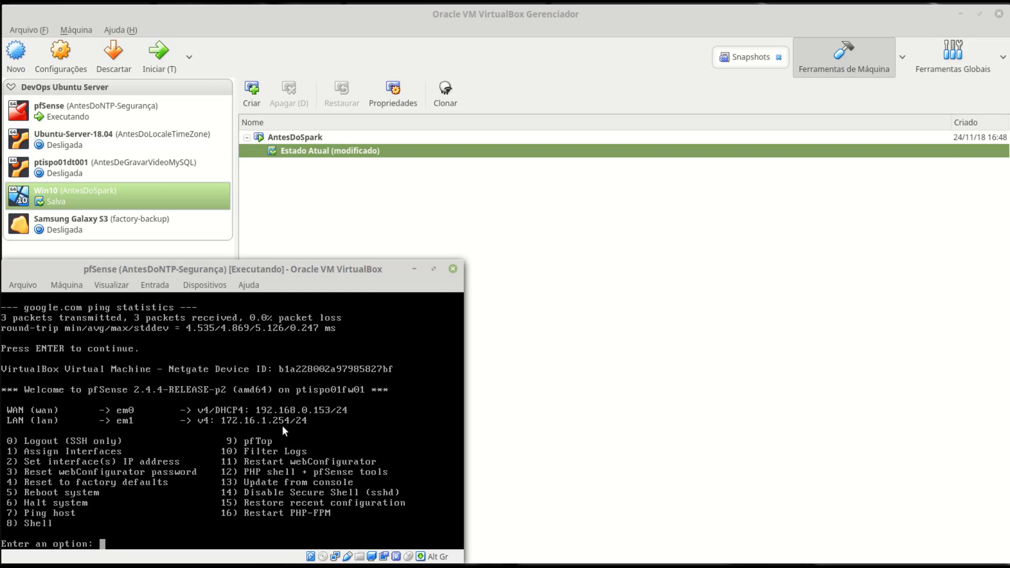
{"action": "left_click", "coordinate": [414, 269]}
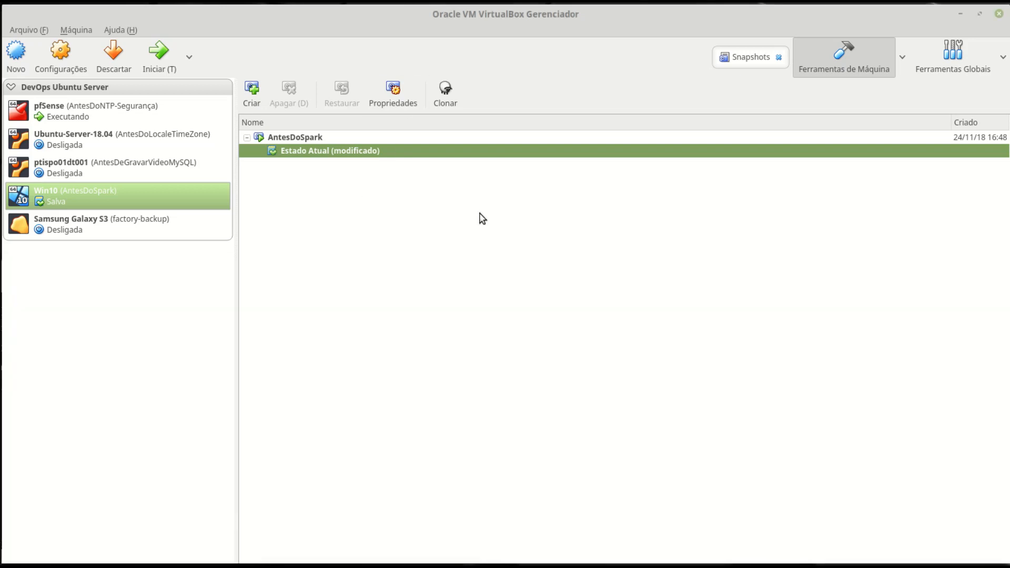
- Start a new VM named UCS Univention Server with type Linux and version Debian (64-bit)
{"action": "left_click", "coordinate": [16, 55]}
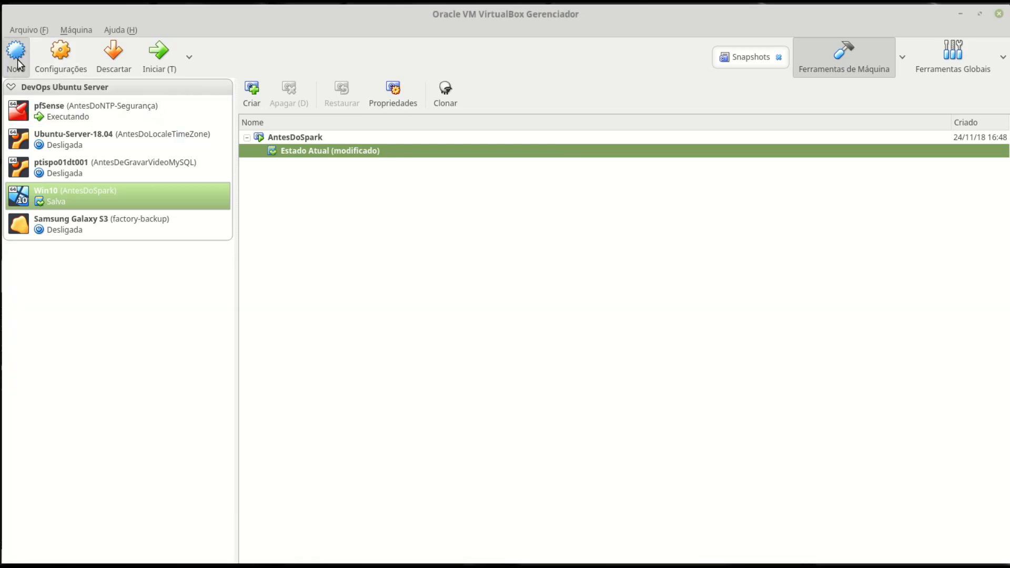
{"action": "left_click_drag", "start_coordinate": [500, 138], "coordinate": [540, 179]}
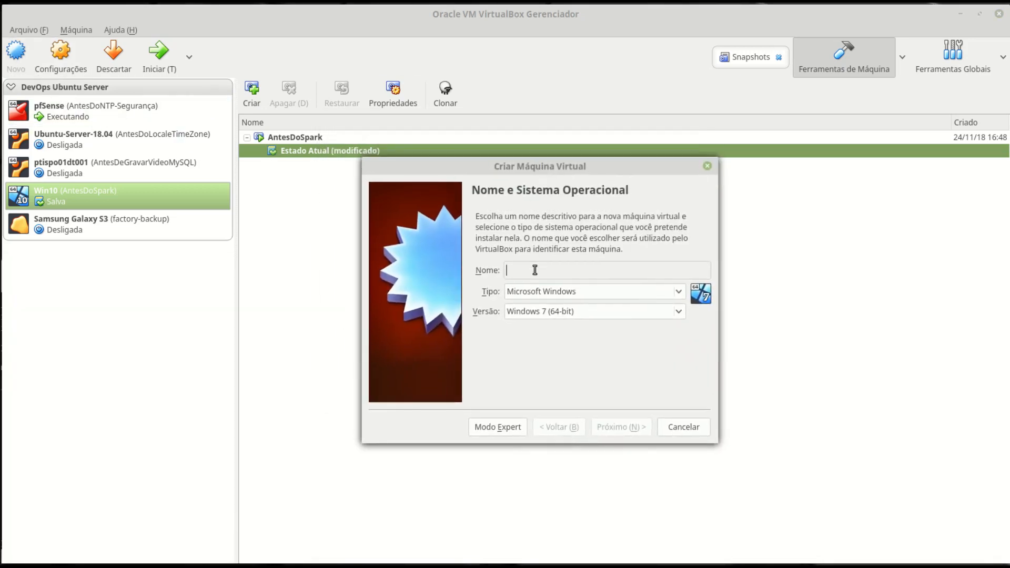
{"action": "type", "text": "UCS Univention Server"}
{"action": "left_click", "coordinate": [554, 293]}
{"action": "left_click", "coordinate": [543, 308]}
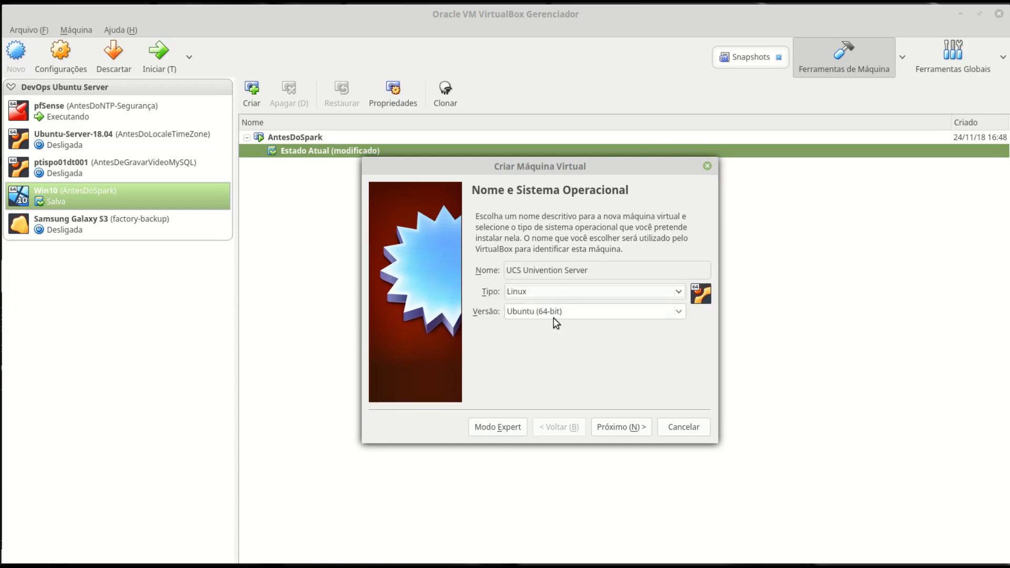
{"action": "left_click", "coordinate": [553, 318]}
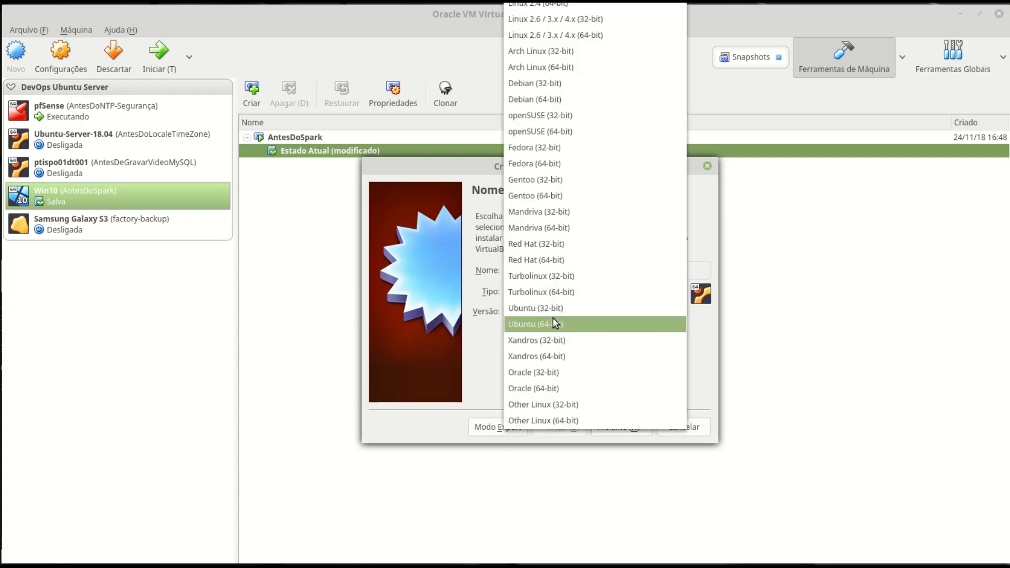
{"action": "left_click", "coordinate": [537, 100]}
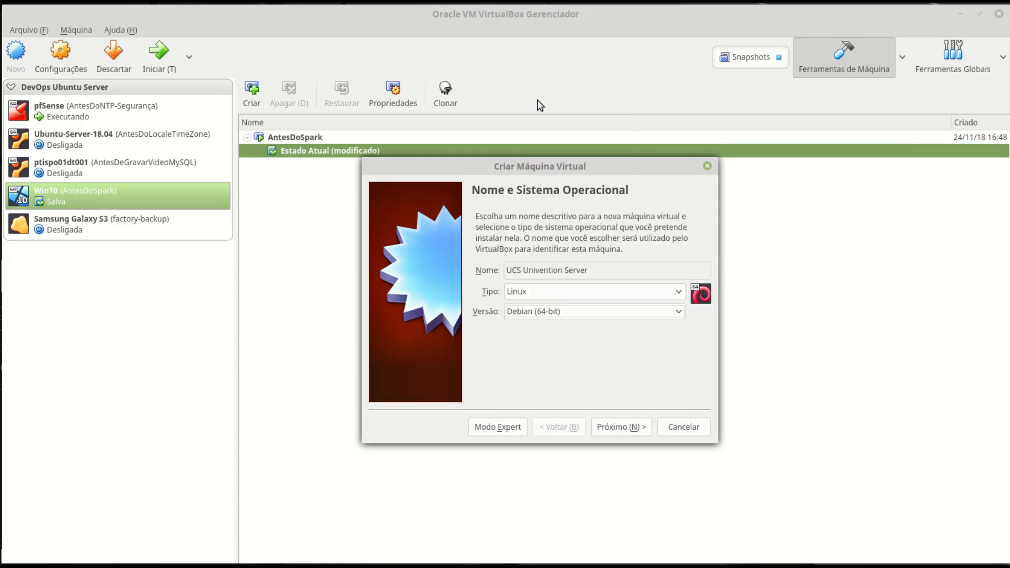
{"action": "left_click", "coordinate": [624, 424]}
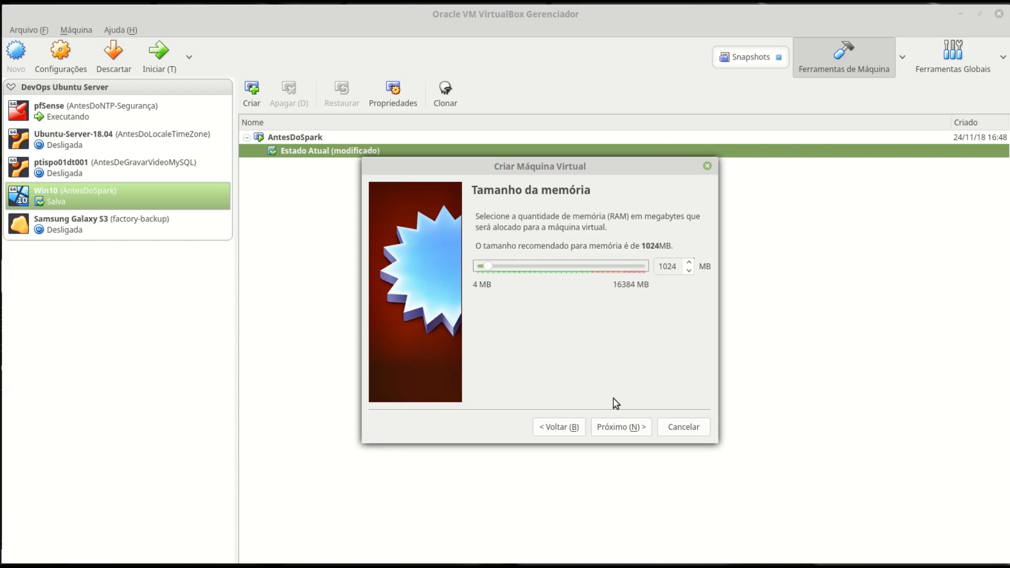
- Give it 4096 MB memory and a new dynamically allocated 50 GB VDI disk
{"action": "double_click", "coordinate": [673, 266]}
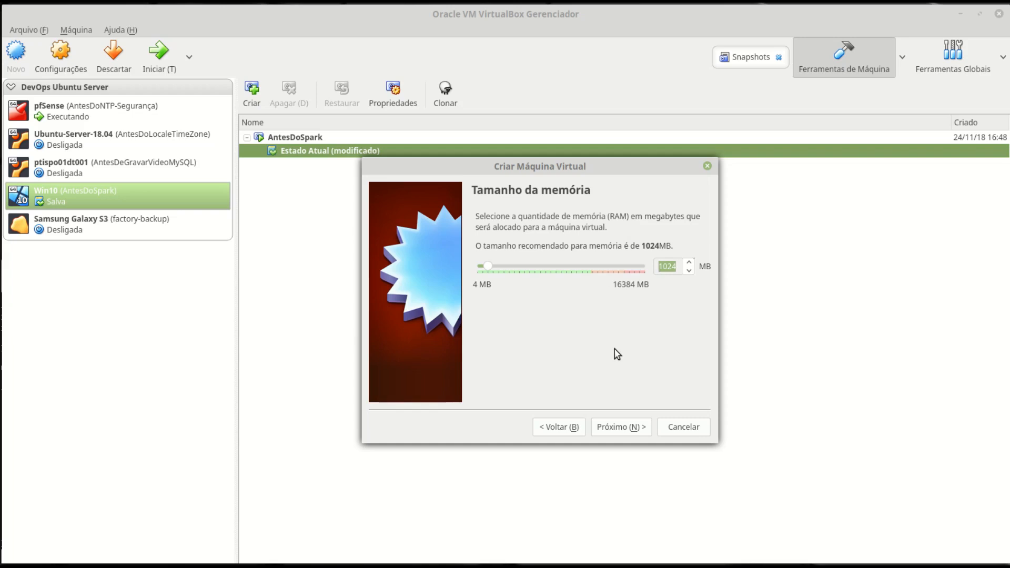
{"action": "type", "text": "4096"}
{"action": "left_click", "coordinate": [632, 429]}
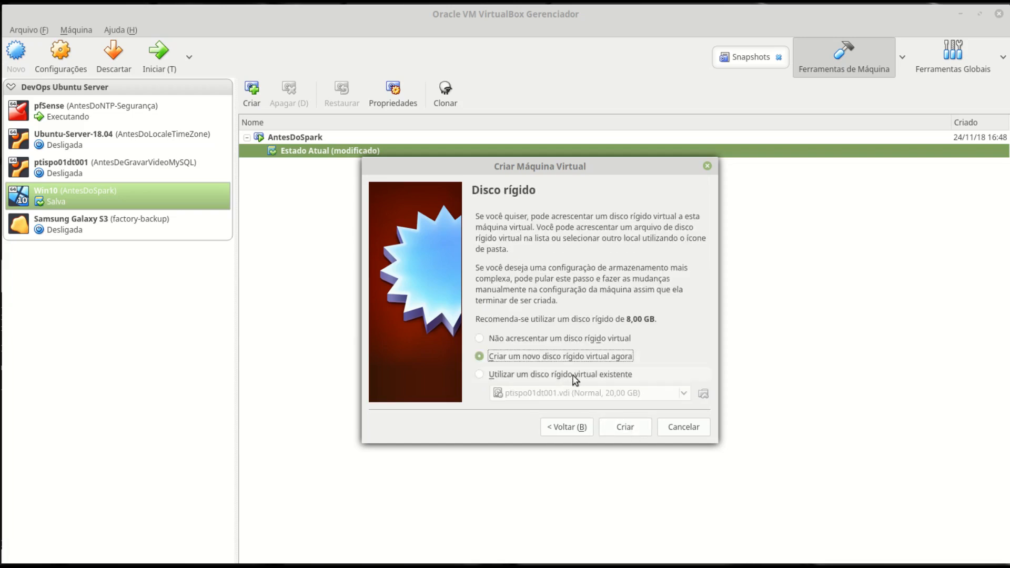
{"action": "left_click", "coordinate": [629, 427]}
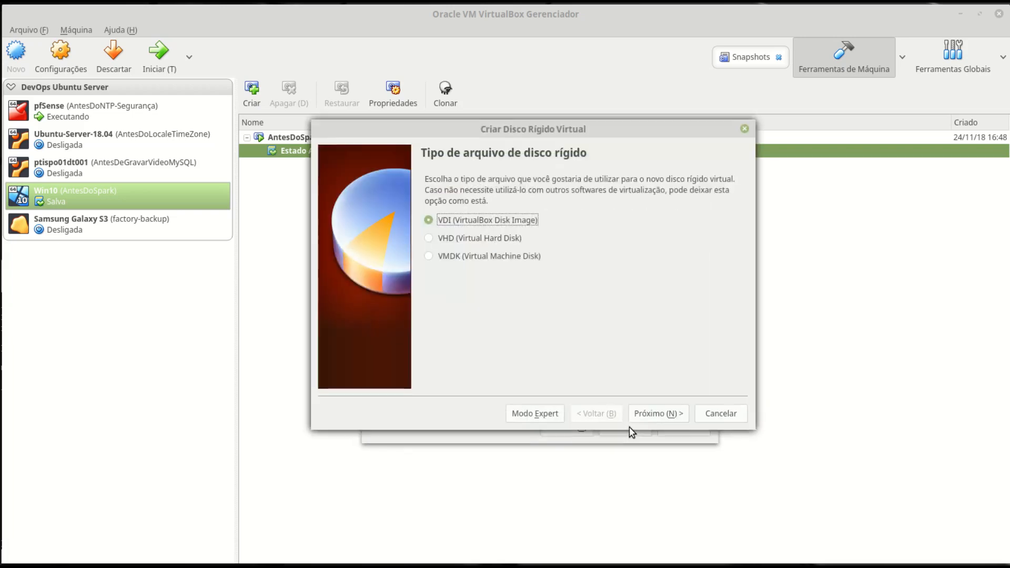
{"action": "left_click", "coordinate": [674, 415]}
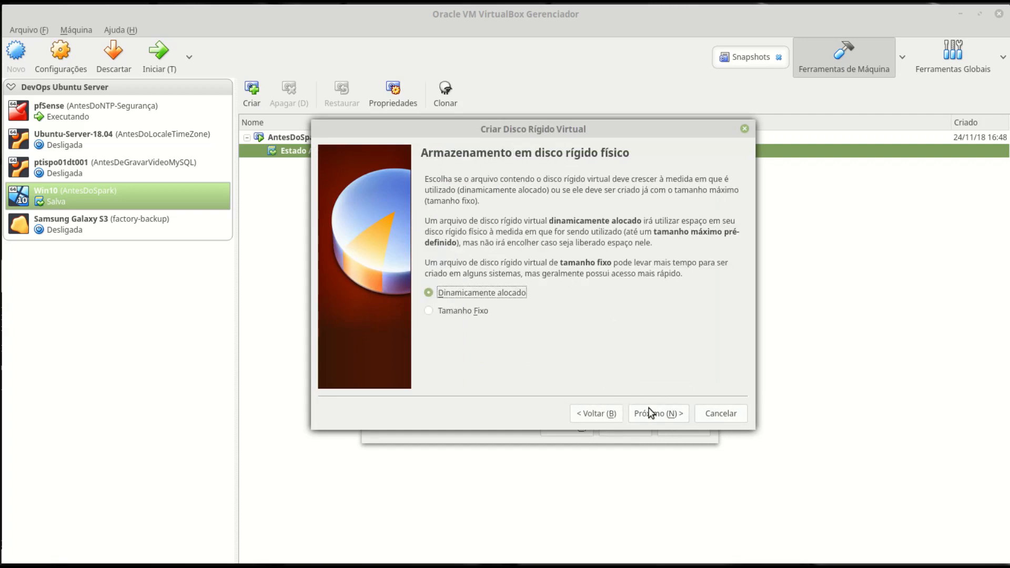
{"action": "left_click", "coordinate": [666, 416]}
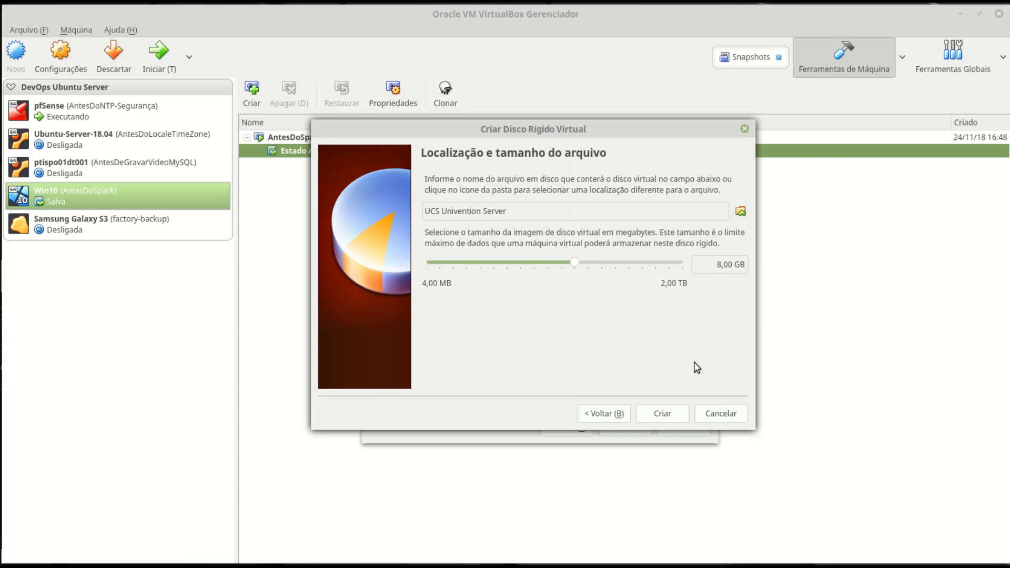
{"action": "key", "text": "Delete"}
{"action": "type", "text": "50"}
{"action": "left_click", "coordinate": [665, 416]}
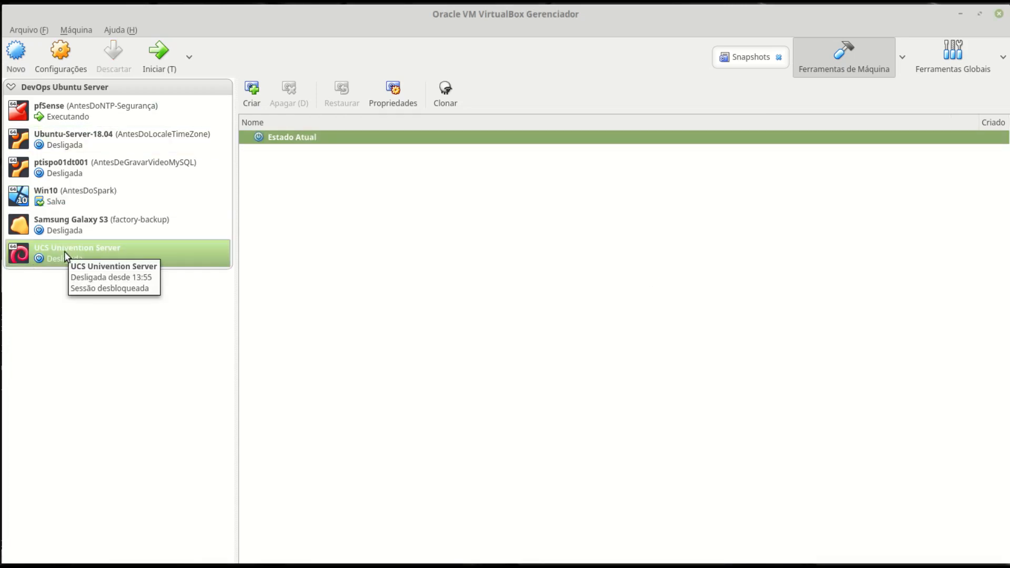
- In the VM's system settings, turn off the UTC clock and assign 2 CPUs
{"action": "left_click", "coordinate": [74, 64]}
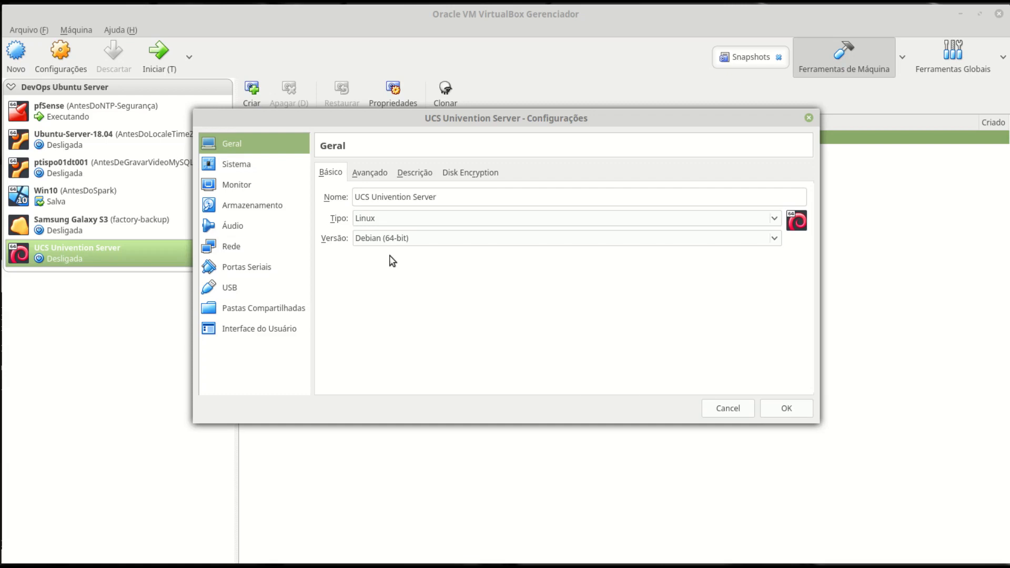
{"action": "left_click", "coordinate": [254, 164]}
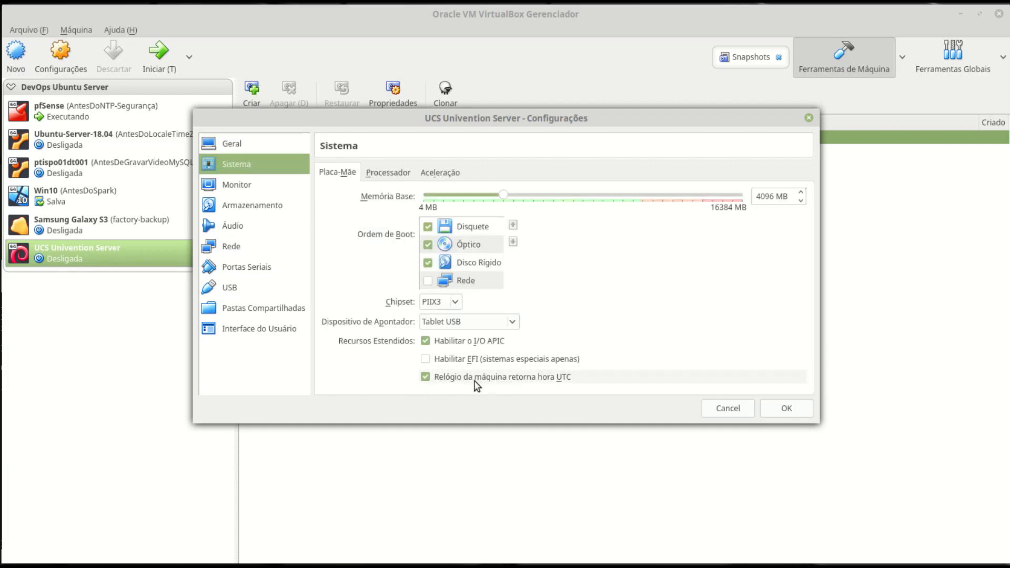
{"action": "left_click", "coordinate": [426, 377]}
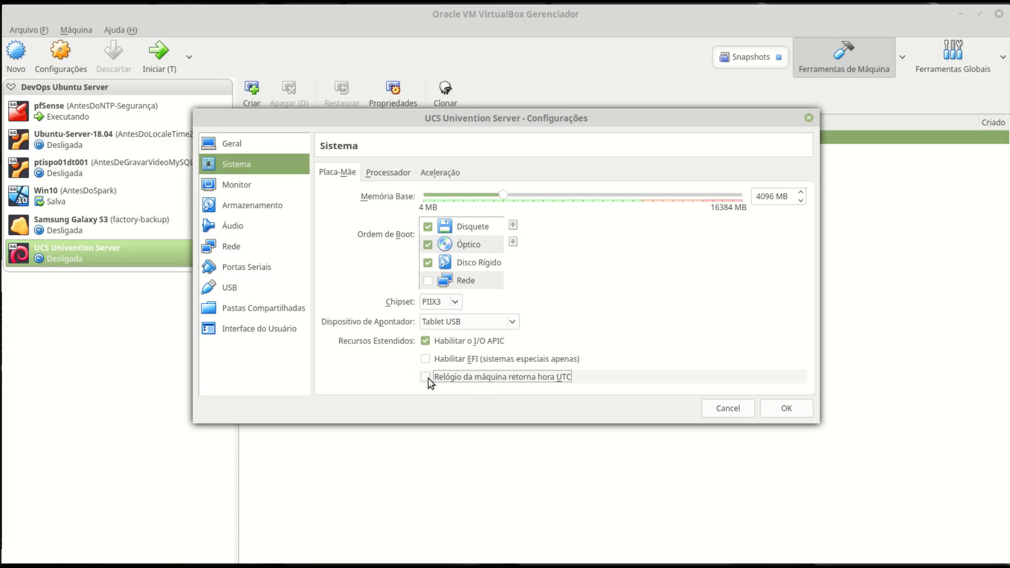
{"action": "left_click", "coordinate": [389, 173]}
{"action": "left_click", "coordinate": [421, 251]}
{"action": "left_click_drag", "start_coordinate": [412, 195], "coordinate": [472, 203]}
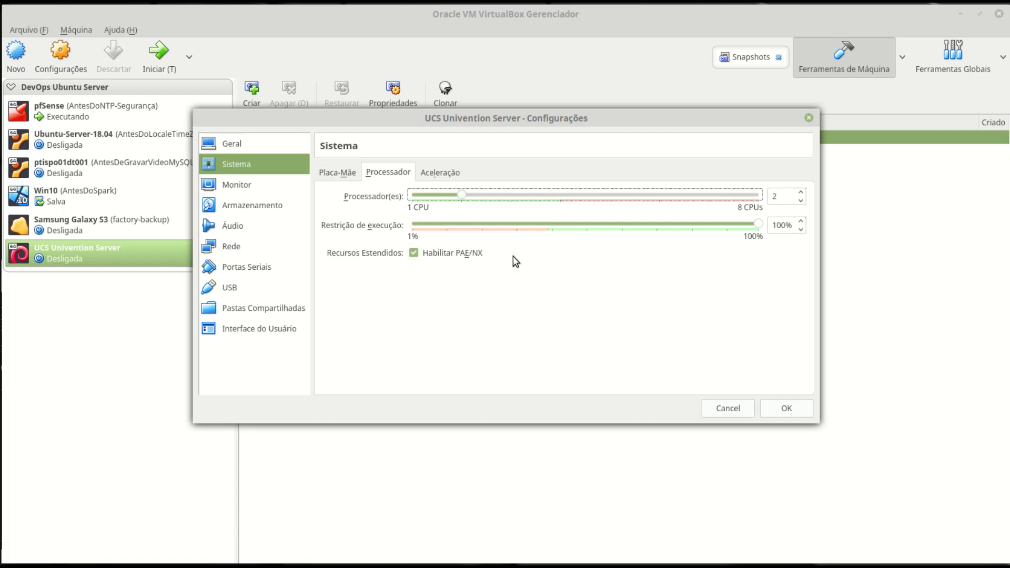
{"action": "left_click", "coordinate": [442, 172]}
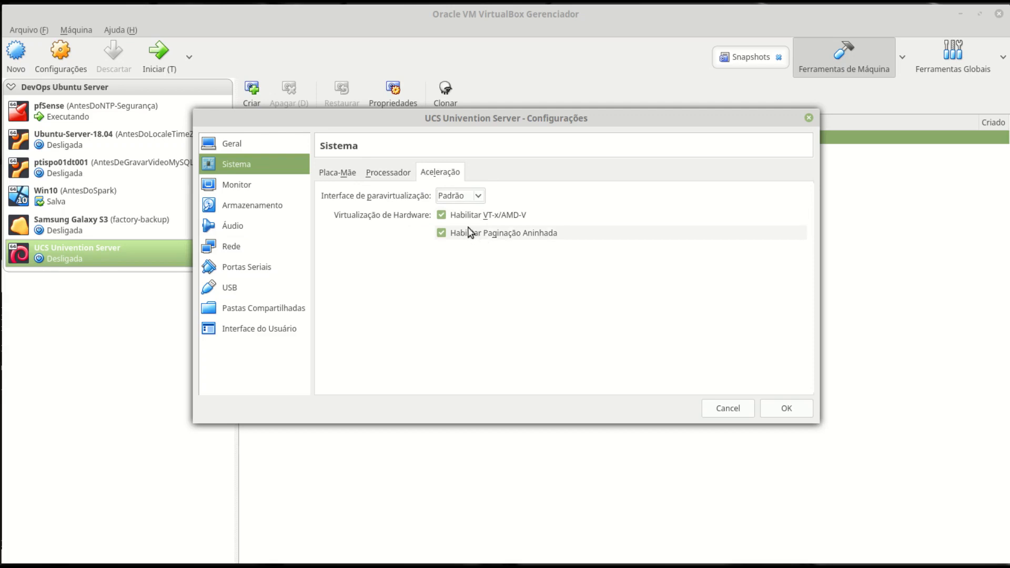
- Enable 3D acceleration with 128 MB video memory and disable audio
{"action": "left_click", "coordinate": [260, 185]}
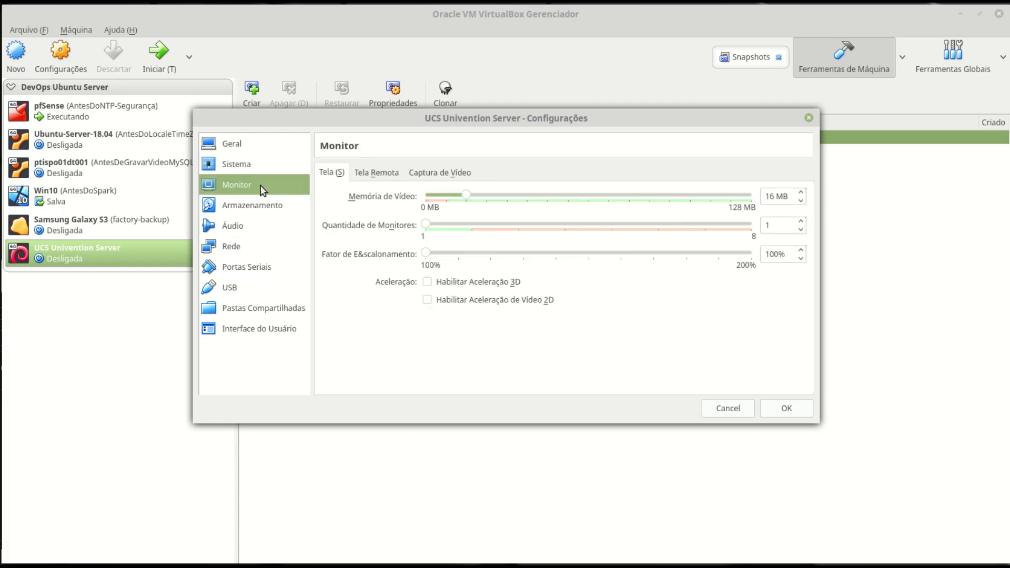
{"action": "left_click", "coordinate": [428, 285]}
{"action": "left_click_drag", "start_coordinate": [466, 195], "coordinate": [769, 195]}
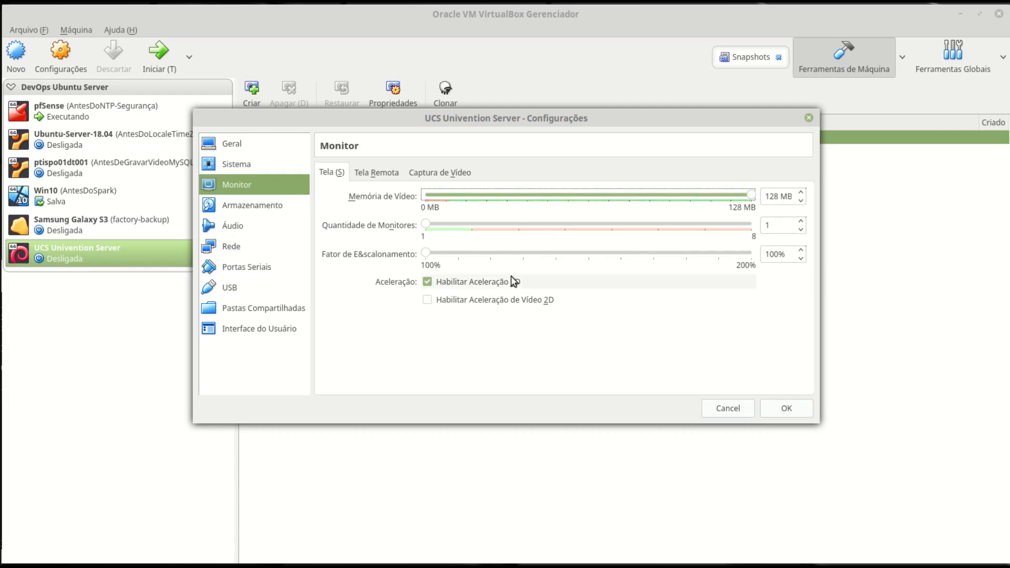
{"action": "left_click", "coordinate": [245, 209]}
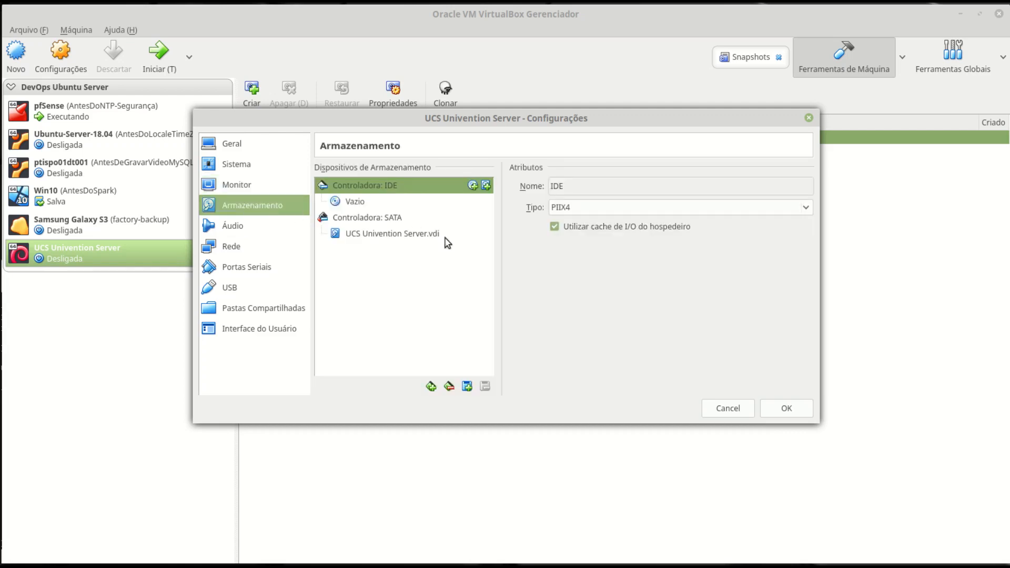
{"action": "left_click", "coordinate": [237, 229]}
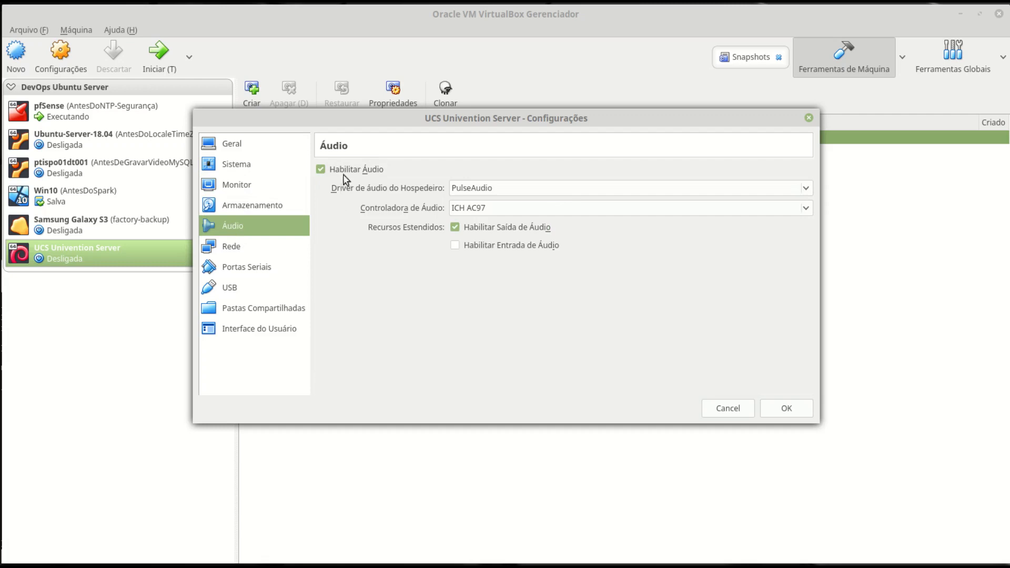
{"action": "left_click", "coordinate": [346, 169]}
- Attach the network adapter to Rede Interna and show the mini toolbar at screen top
{"action": "left_click", "coordinate": [237, 247]}
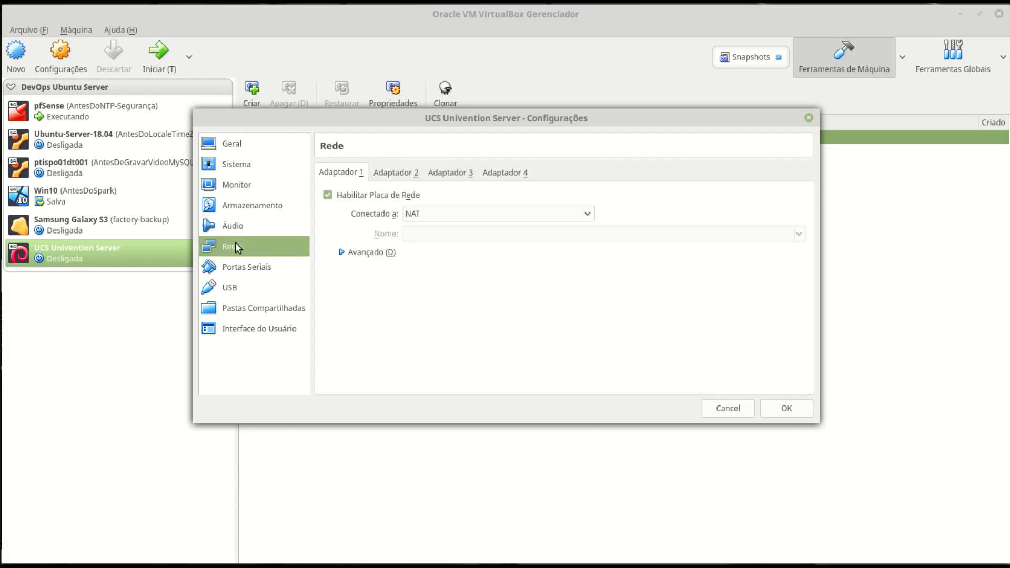
{"action": "left_click", "coordinate": [466, 215]}
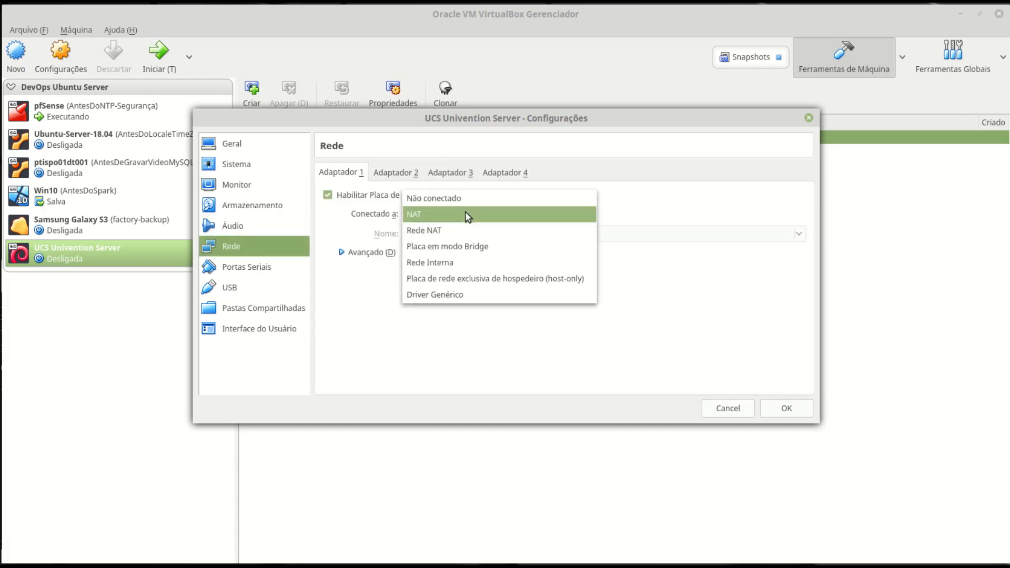
{"action": "left_click", "coordinate": [457, 263]}
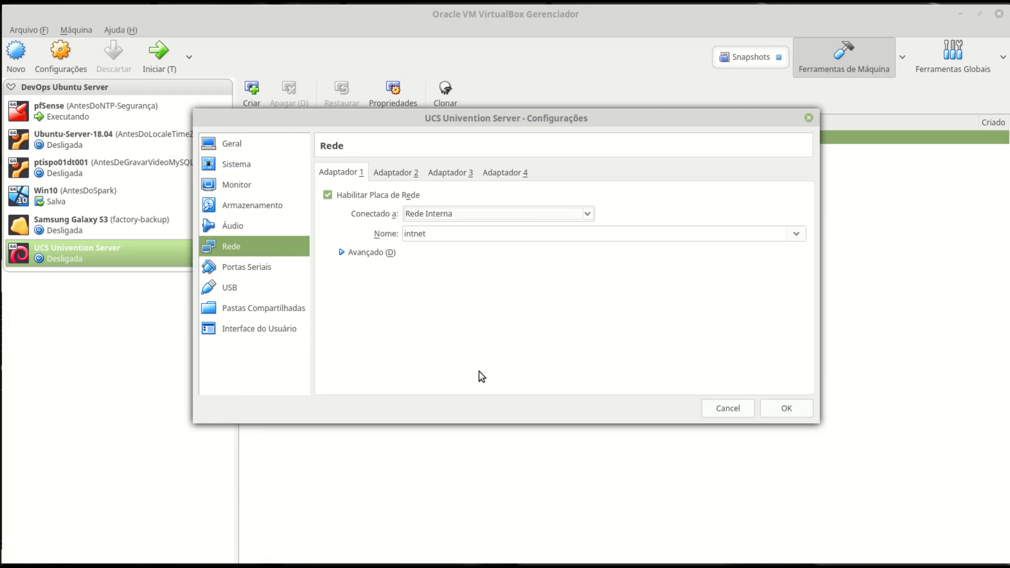
{"action": "left_click", "coordinate": [250, 266]}
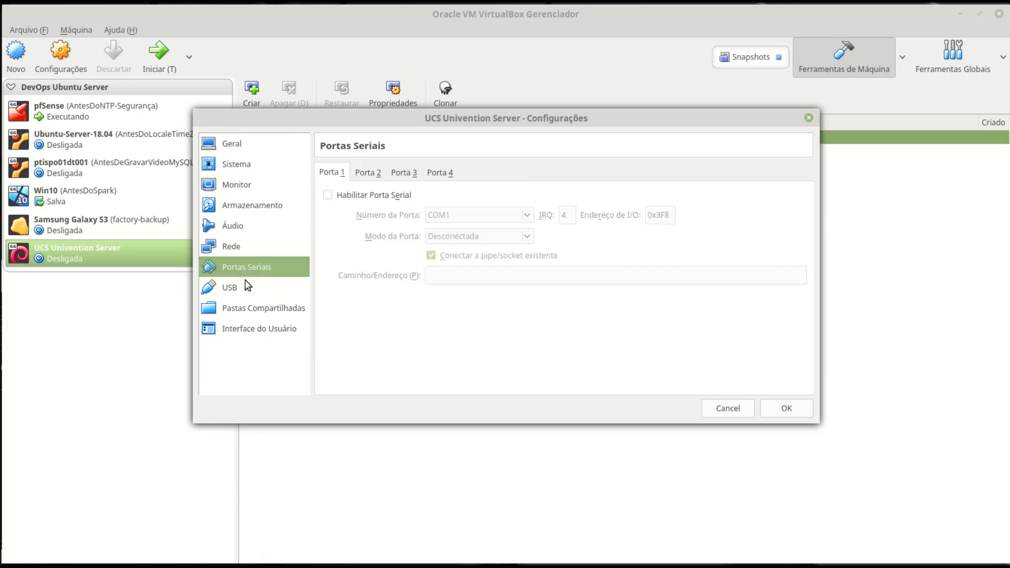
{"action": "left_click", "coordinate": [245, 284]}
{"action": "left_click", "coordinate": [275, 308]}
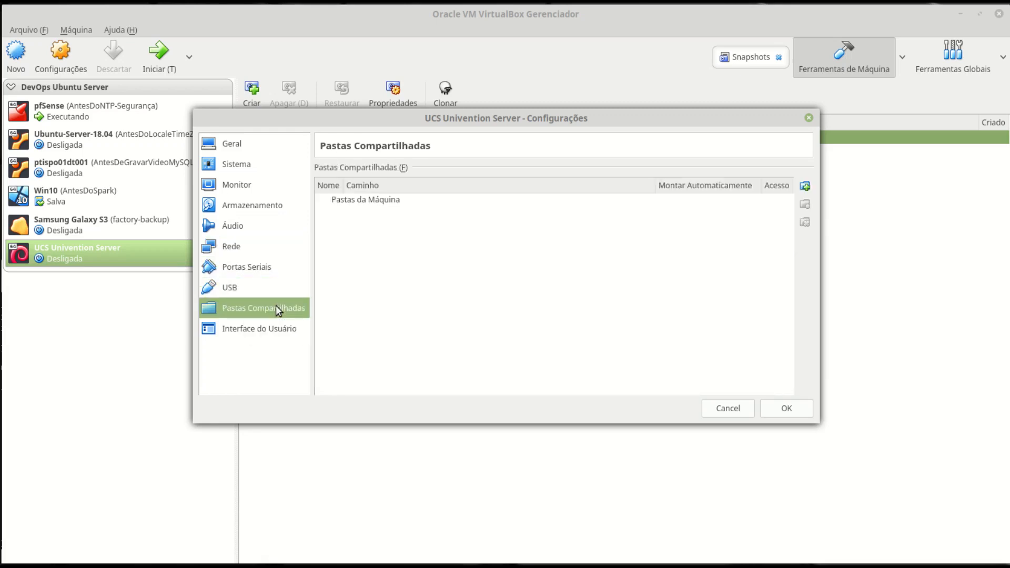
{"action": "left_click", "coordinate": [253, 332]}
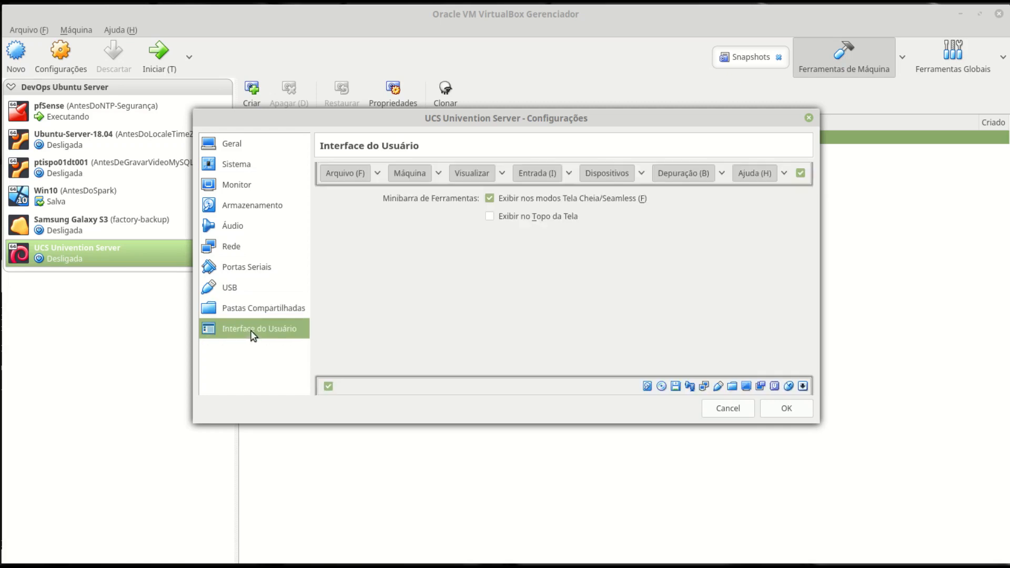
{"action": "left_click", "coordinate": [509, 217]}
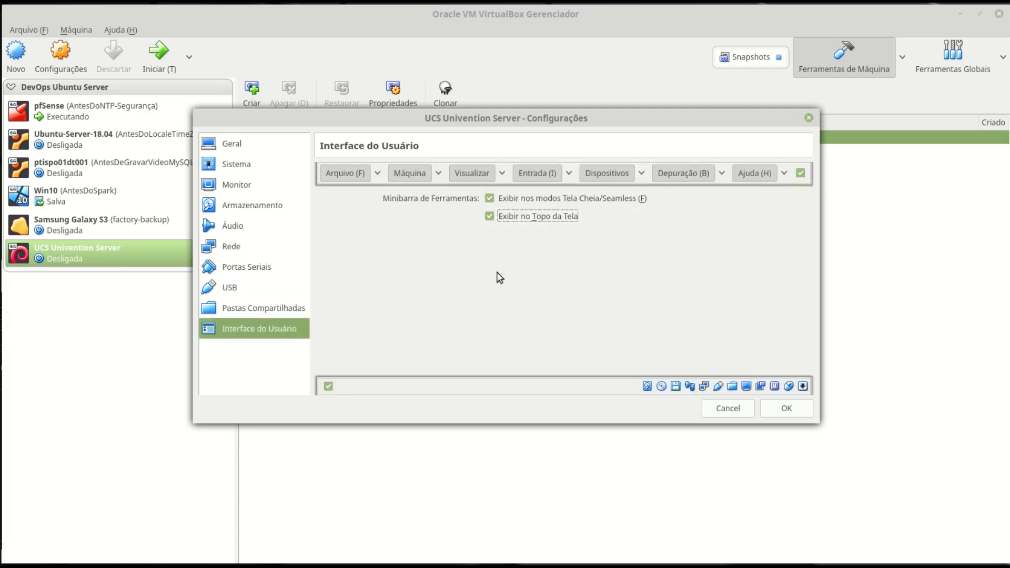
- Save the settings and start the VM with UCS-Installation-amd64.iso as its boot disc
{"action": "left_click", "coordinate": [787, 408]}
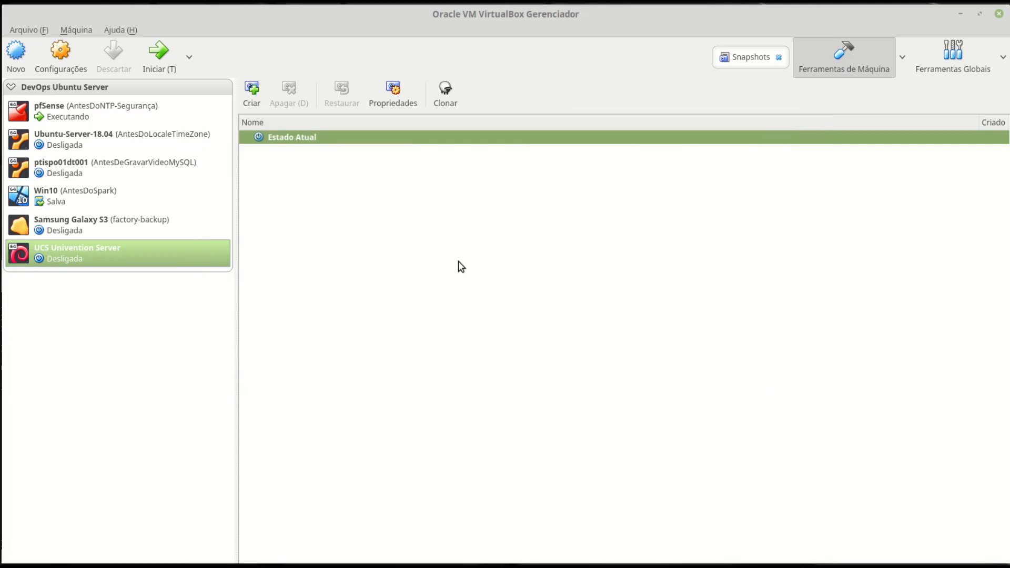
{"action": "left_click", "coordinate": [160, 58]}
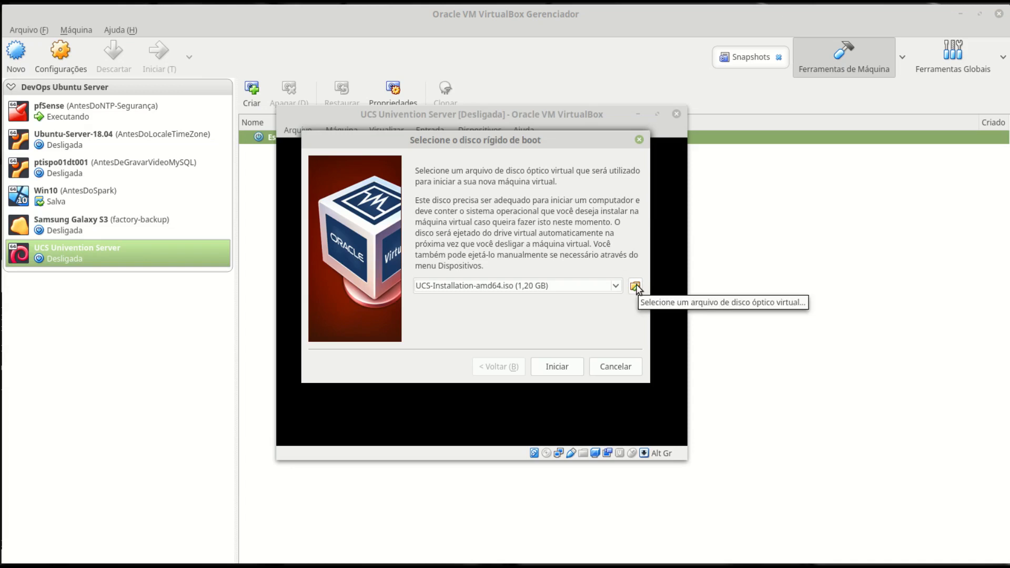
{"action": "left_click", "coordinate": [635, 286]}
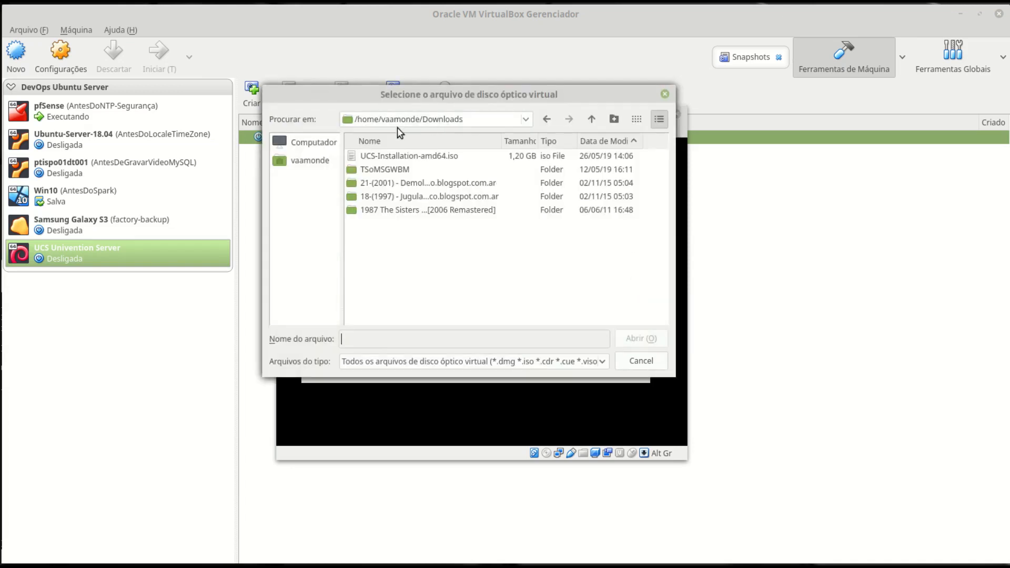
{"action": "left_click", "coordinate": [388, 160]}
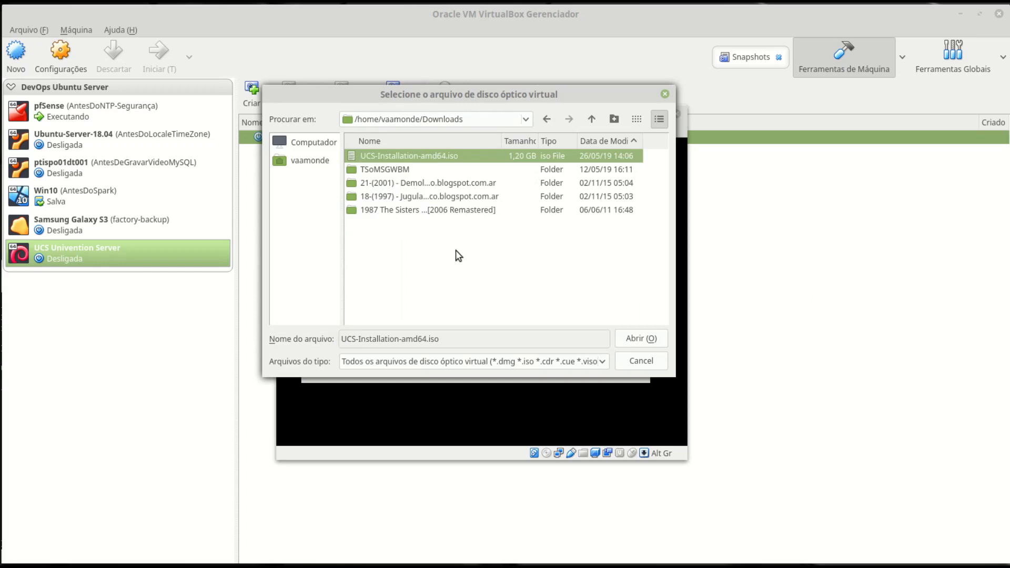
{"action": "left_click", "coordinate": [644, 339]}
{"action": "left_click", "coordinate": [559, 369]}
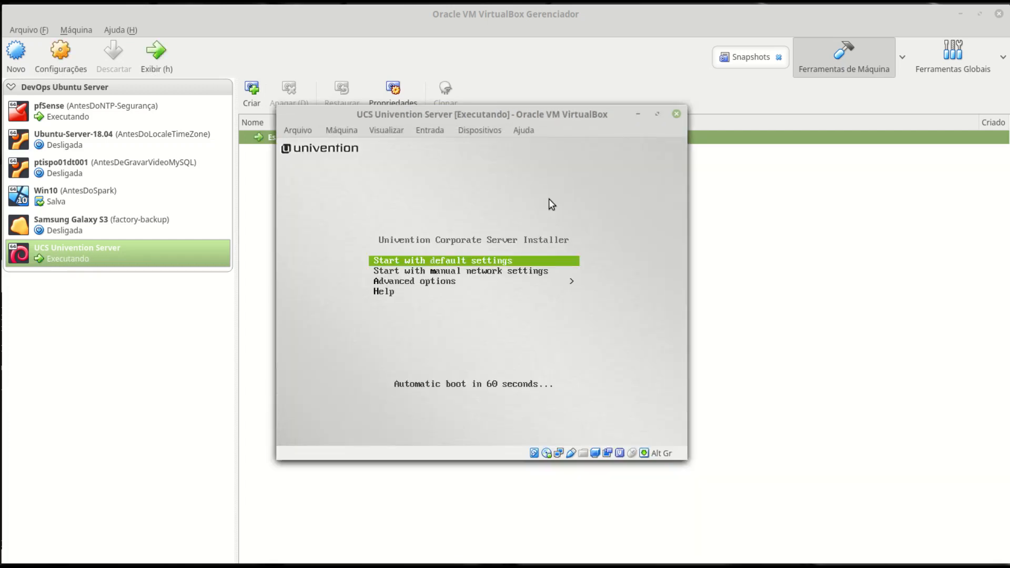
- Look through the boot menu and advanced options, then choose 'Start with manual network settings'
{"action": "key", "text": "Down"}
{"action": "key", "text": "Up"}
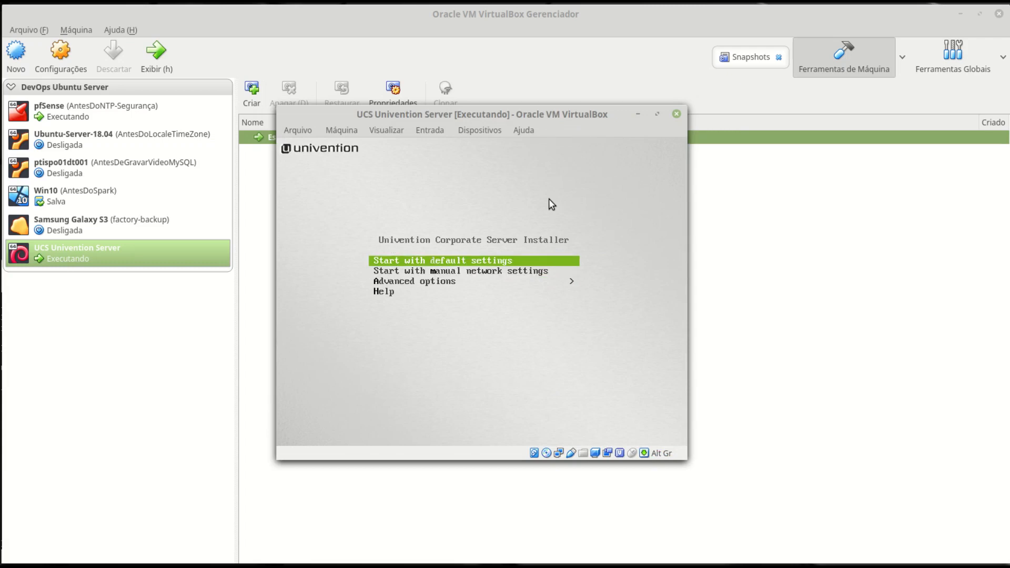
{"action": "key", "text": "Down"}
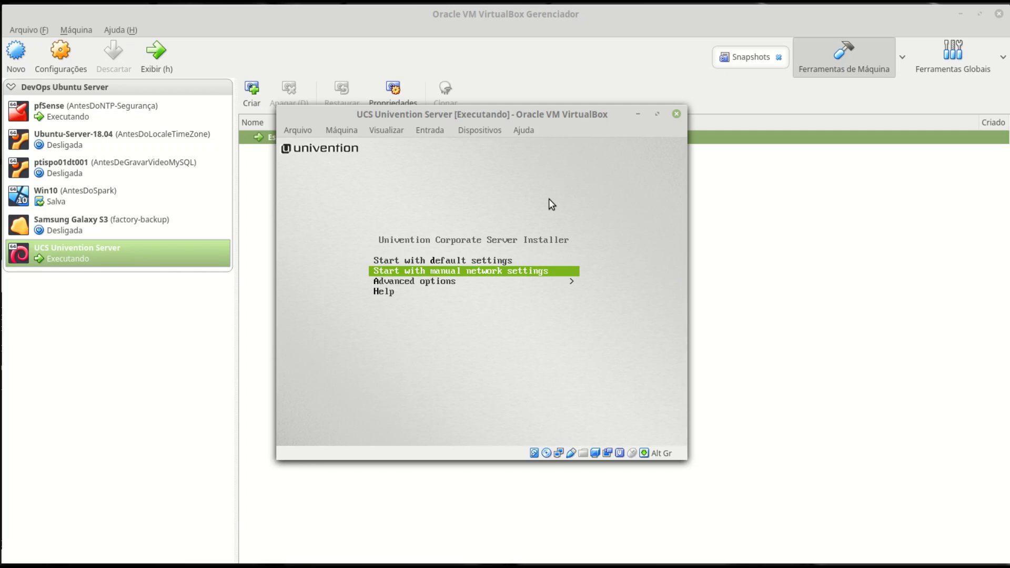
{"action": "key", "text": "Down"}
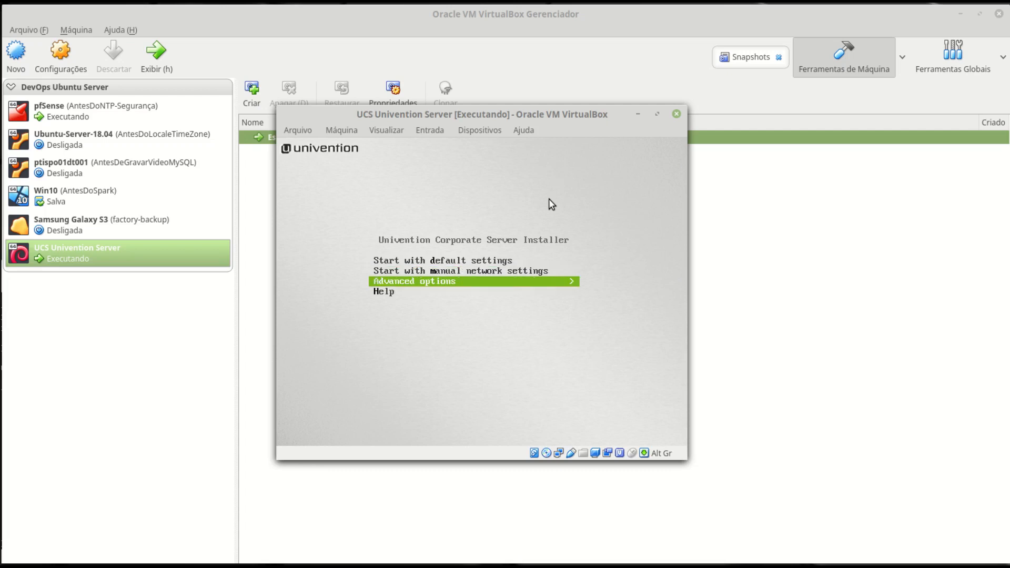
{"action": "key", "text": "Return"}
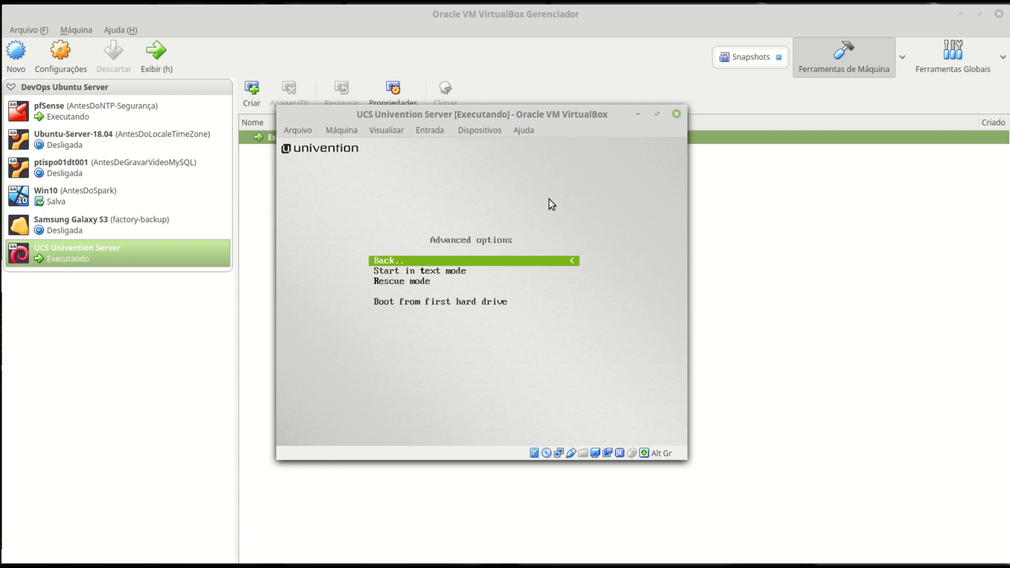
{"action": "key", "text": "Return"}
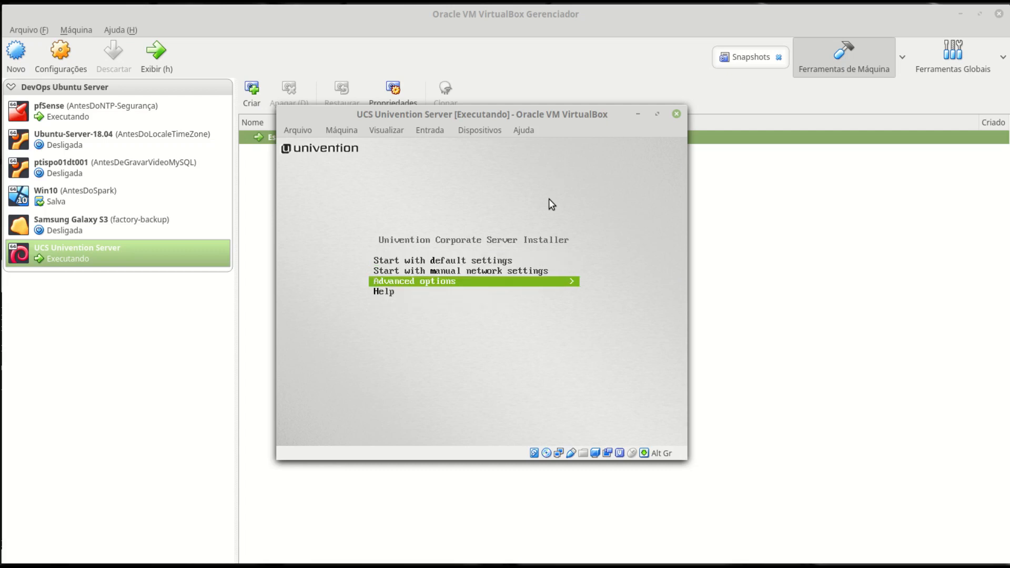
{"action": "key", "text": "Down"}
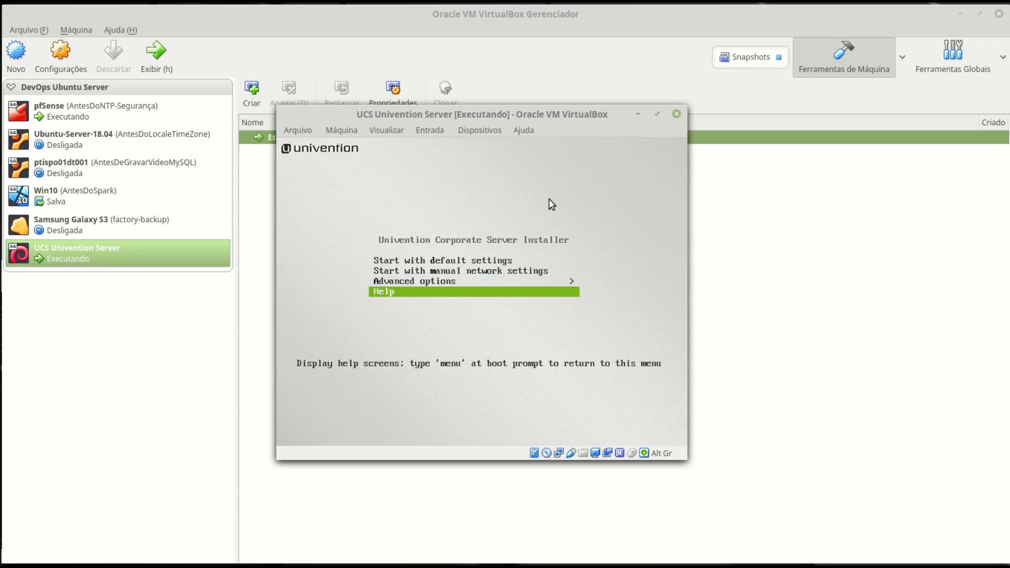
{"action": "key", "text": "Up"}
{"action": "key", "text": "Up"}
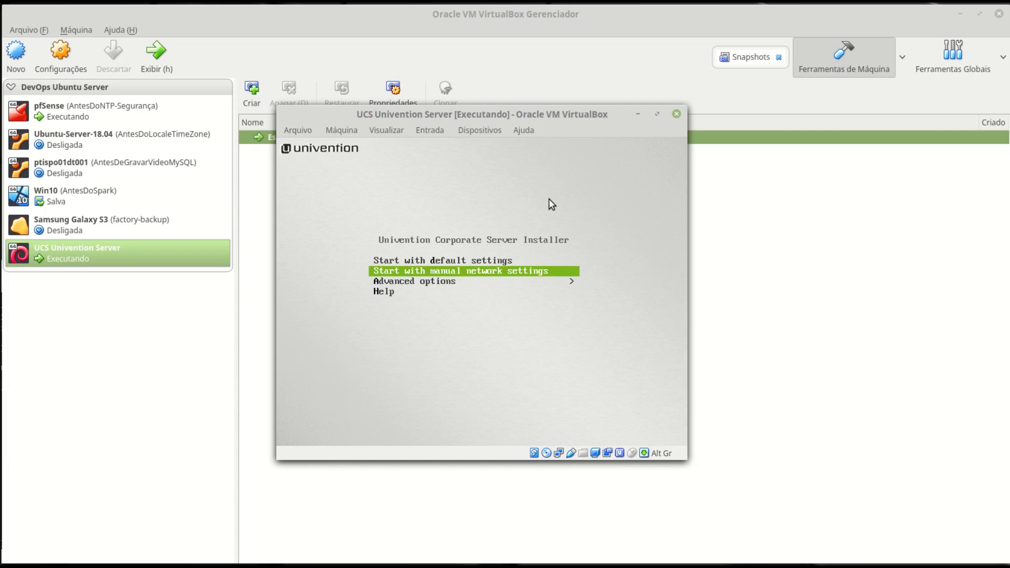
{"action": "key", "text": "Return"}
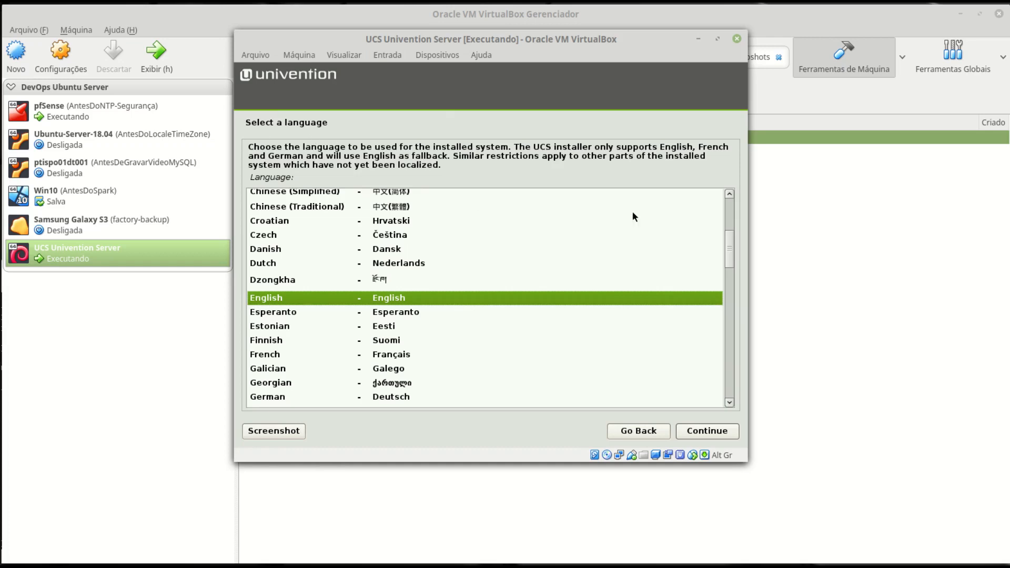
- Choose Portuguese (Brazil) as language, Brazil as location and the Brazilian keymap
{"action": "left_click_drag", "start_coordinate": [732, 249], "coordinate": [733, 347]}
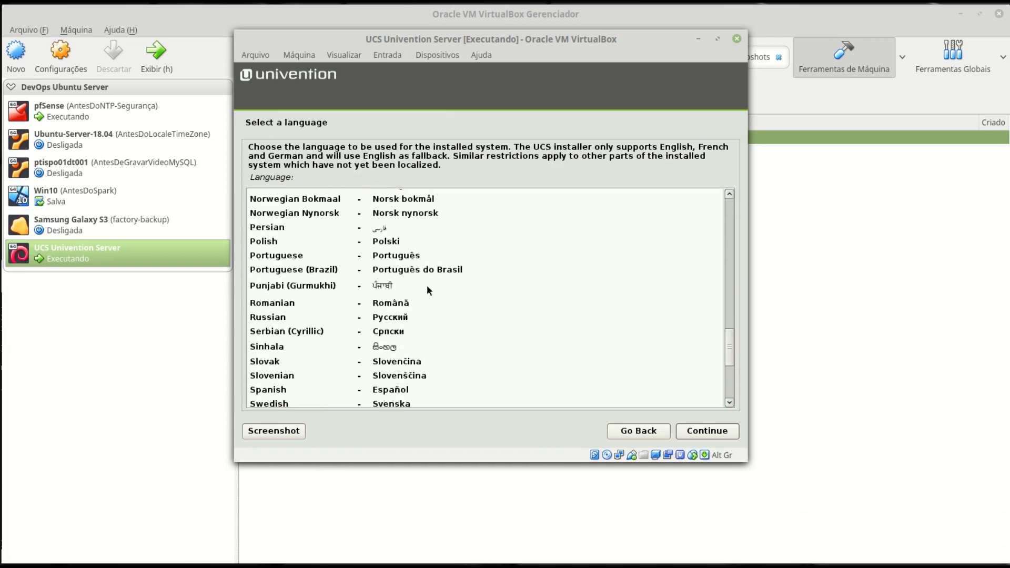
{"action": "left_click", "coordinate": [404, 273]}
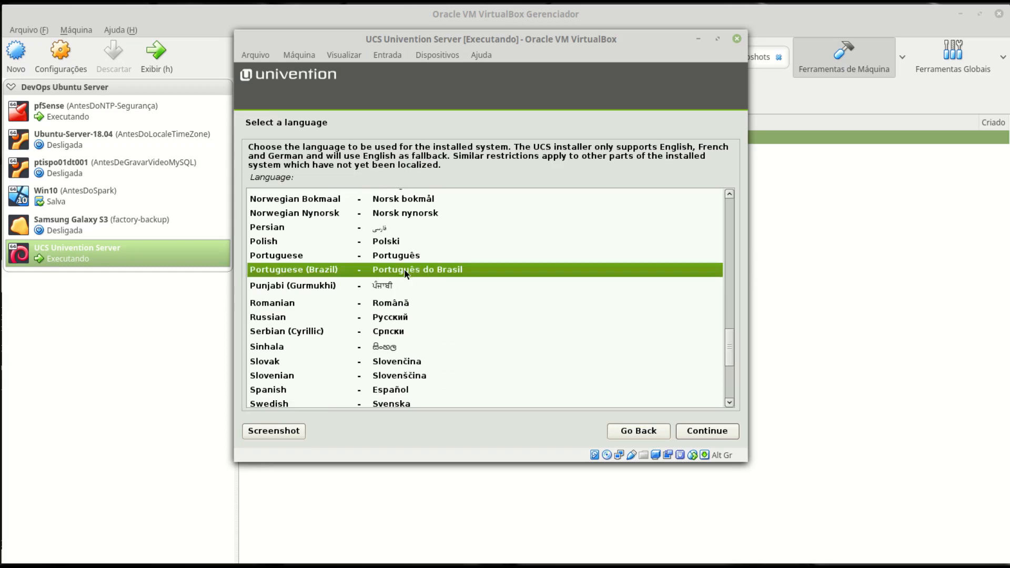
{"action": "left_click", "coordinate": [708, 431]}
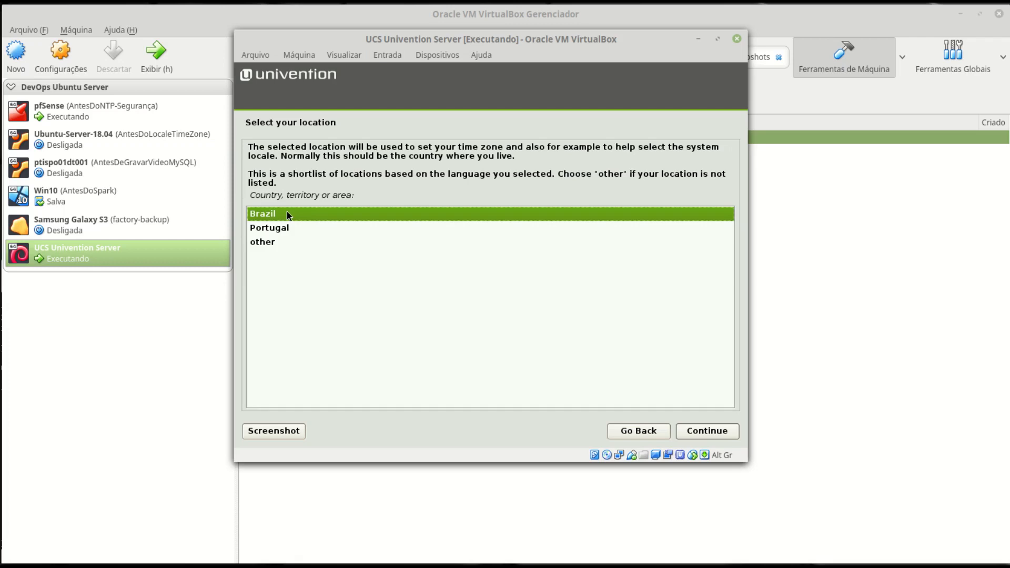
{"action": "left_click", "coordinate": [705, 430]}
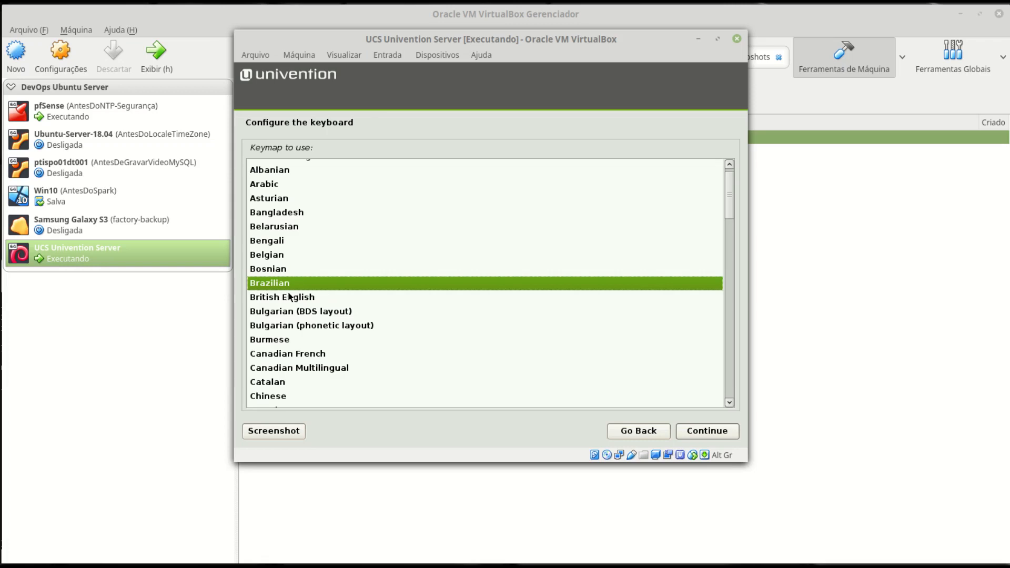
{"action": "left_click", "coordinate": [720, 435]}
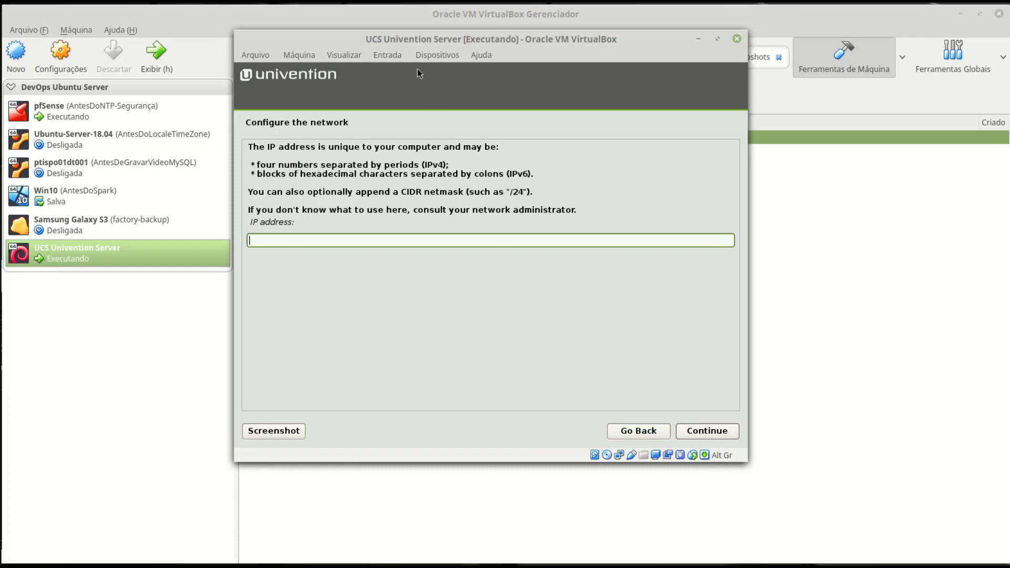
- Check pfSense's LAN address, then set IP 172.16.1.10/24 and gateway 172.16.1.254
{"action": "key", "text": "alt+Tab"}
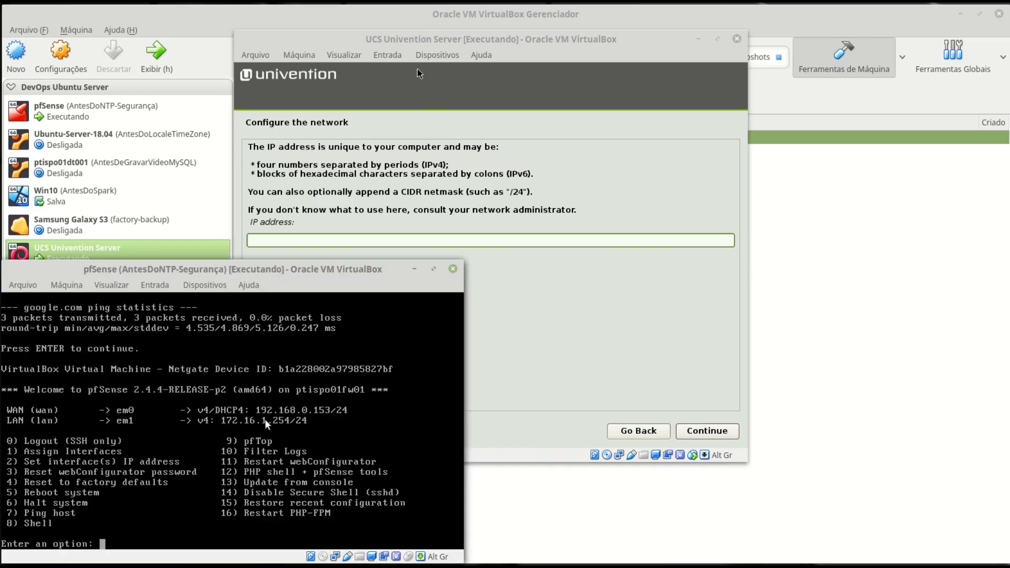
{"action": "left_click", "coordinate": [528, 40]}
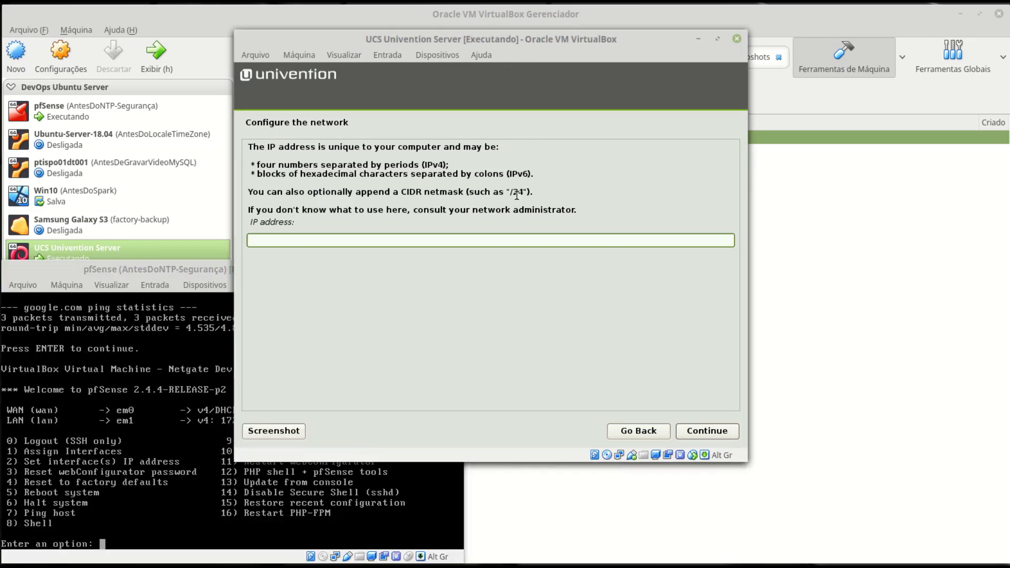
{"action": "type", "text": "172.16.1.10/24"}
{"action": "left_click", "coordinate": [707, 431]}
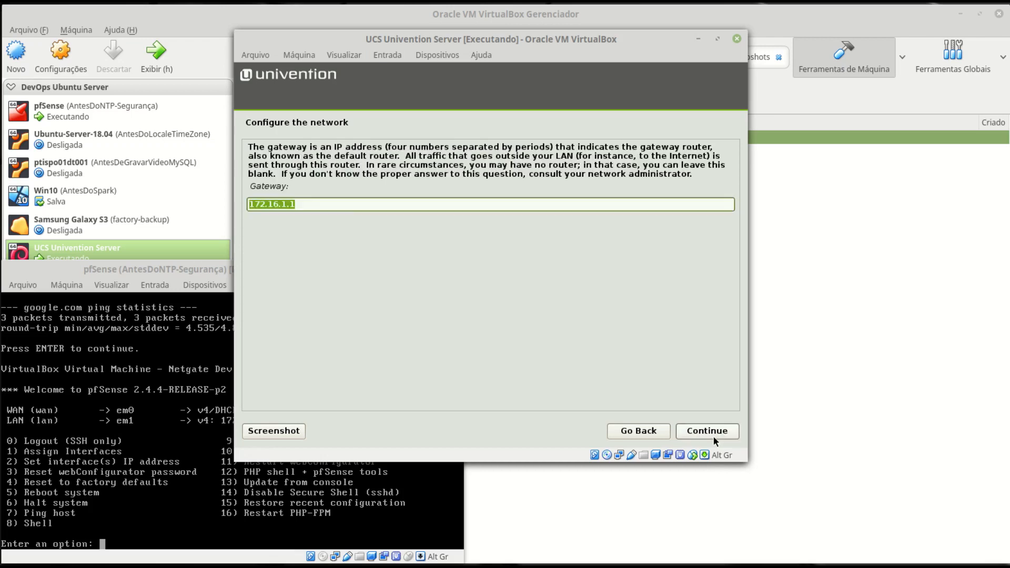
{"action": "left_click", "coordinate": [348, 205]}
{"action": "key", "text": "BackSpace"}
{"action": "type", "text": "254"}
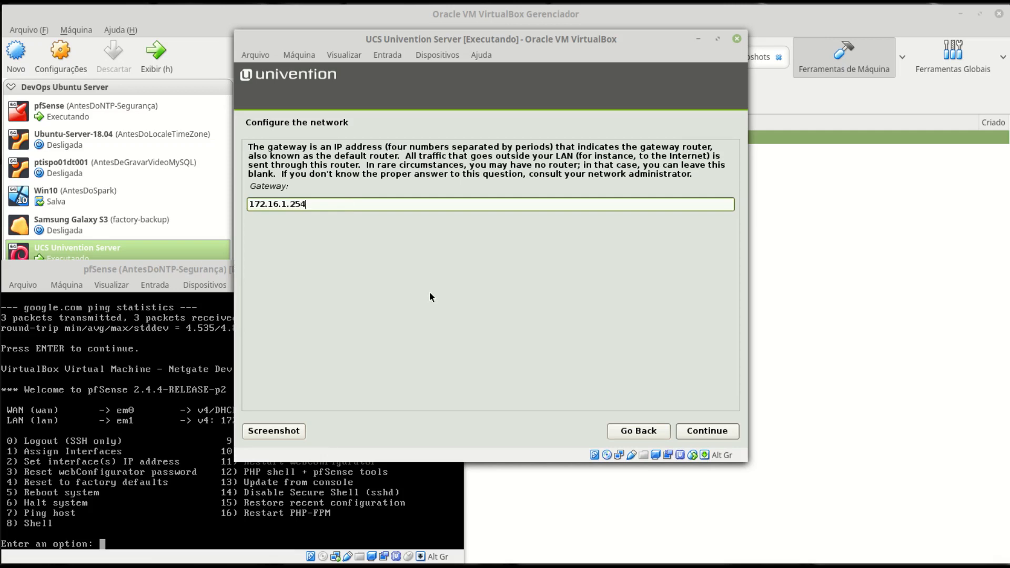
{"action": "left_click", "coordinate": [718, 432]}
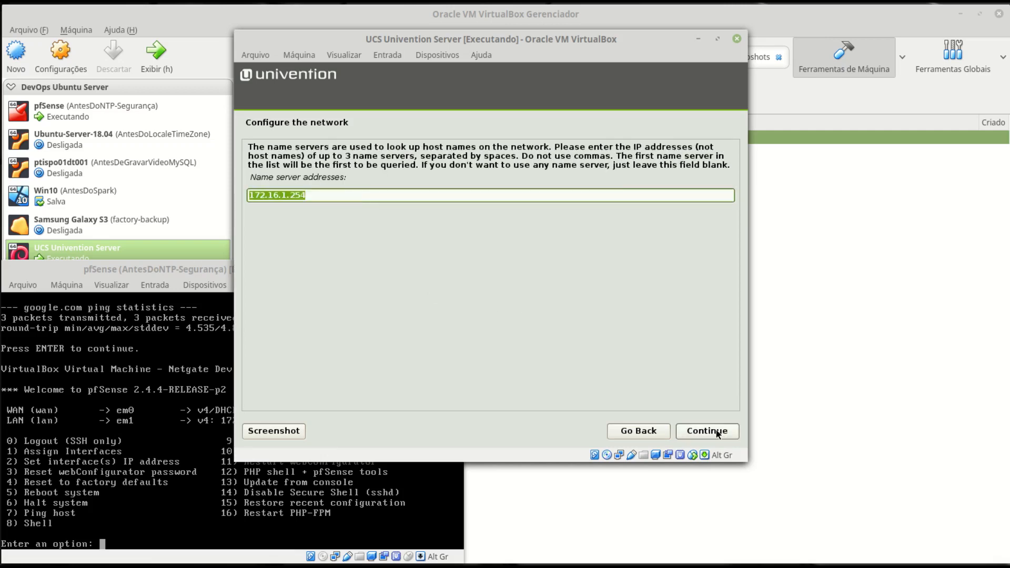
- Enter name servers 172.16.1.10, 172.16.1.254 and 8.8.8.8
{"action": "left_click", "coordinate": [358, 194]}
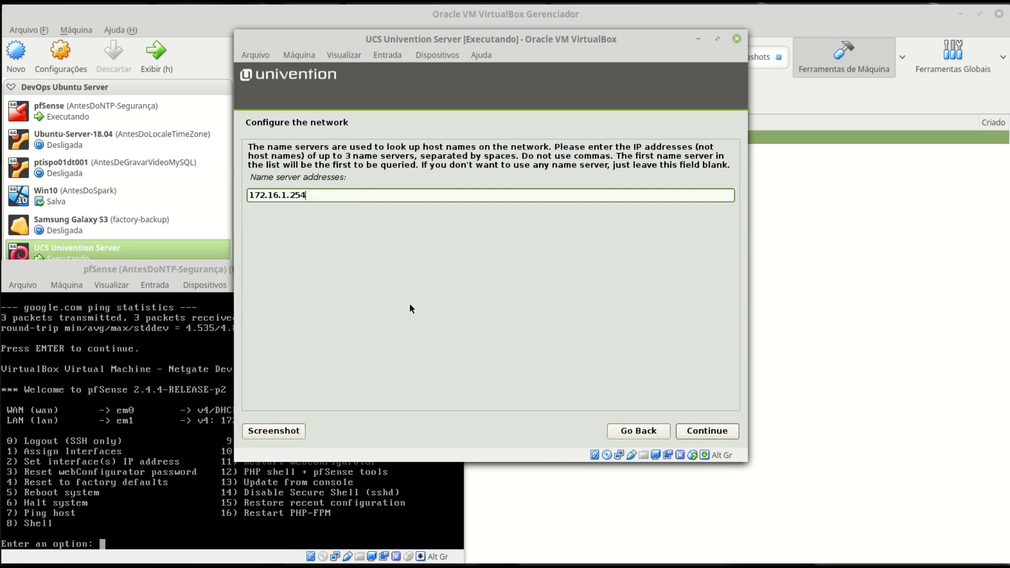
{"action": "key", "text": "BackSpace"}
{"action": "key", "text": "BackSpace"}
{"action": "key", "text": "BackSpace"}
{"action": "type", "text": "10"}
{"action": "type", "text": "172.16.1.254"}
{"action": "type", "text": "8.8.8.8"}
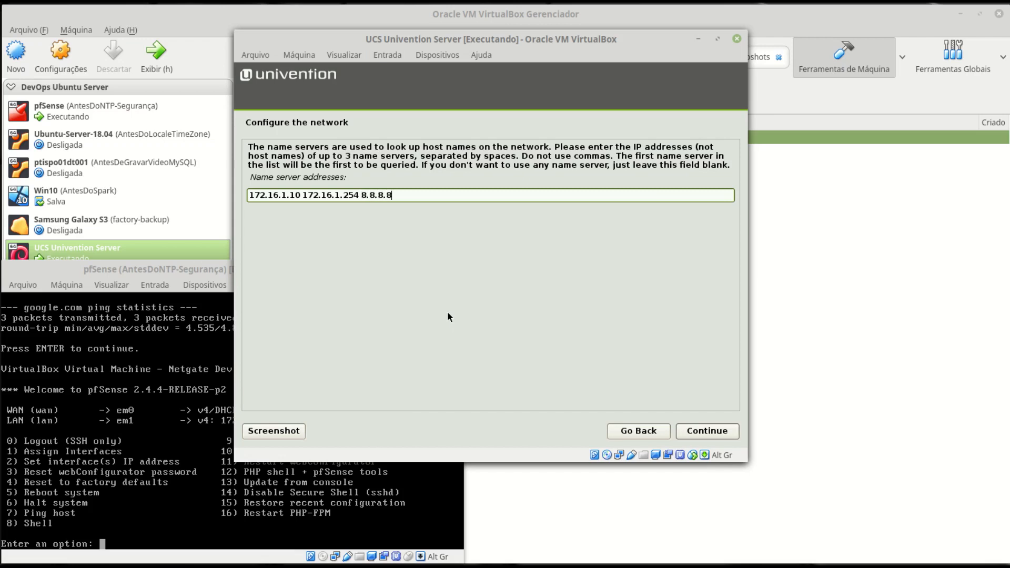
{"action": "left_click", "coordinate": [710, 432]}
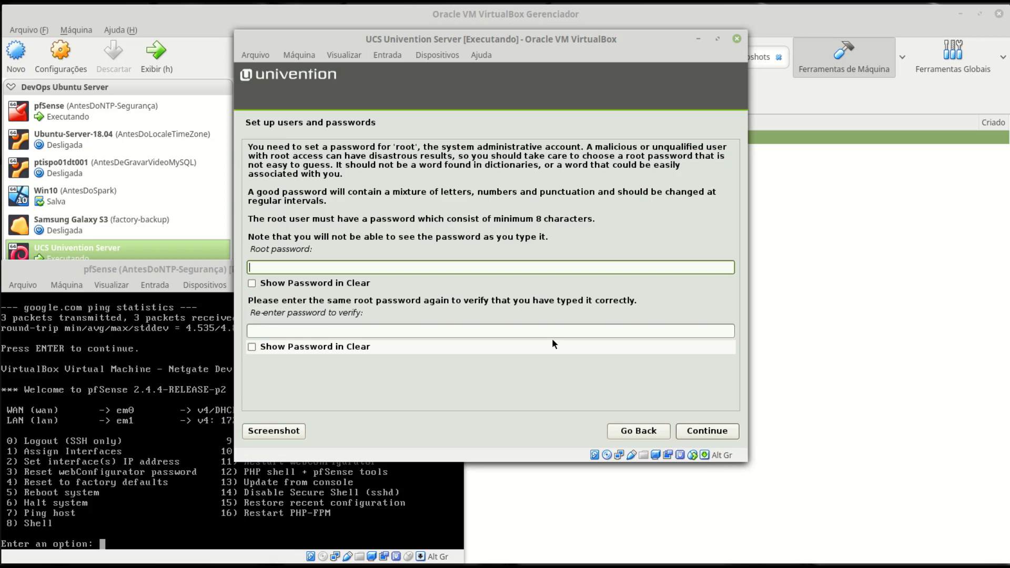
- Type the root password and its confirmation, showing both in clear text
{"action": "type", "text": "********"}
{"action": "left_click", "coordinate": [332, 284]}
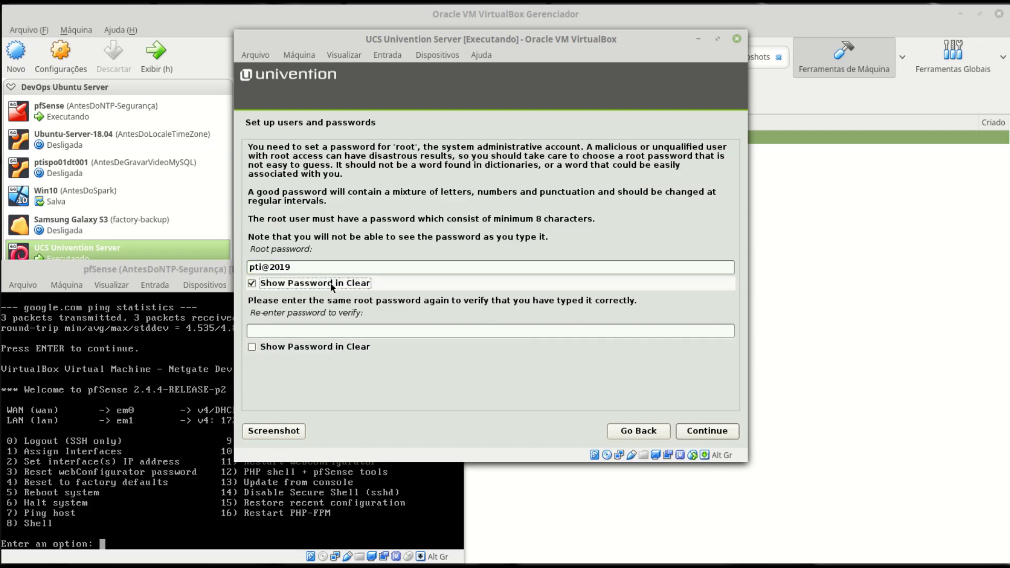
{"action": "left_click", "coordinate": [344, 331]}
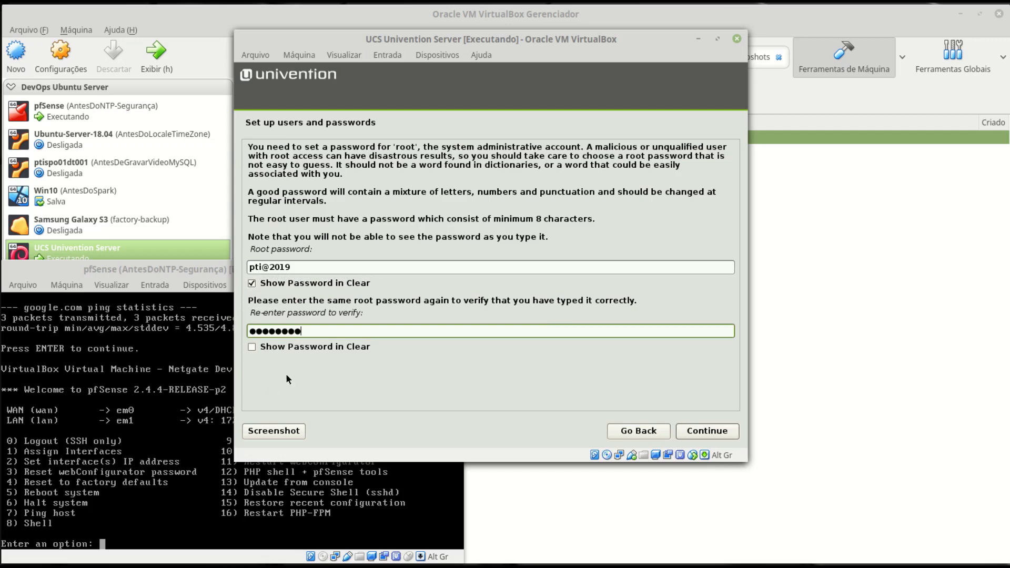
{"action": "left_click", "coordinate": [291, 347]}
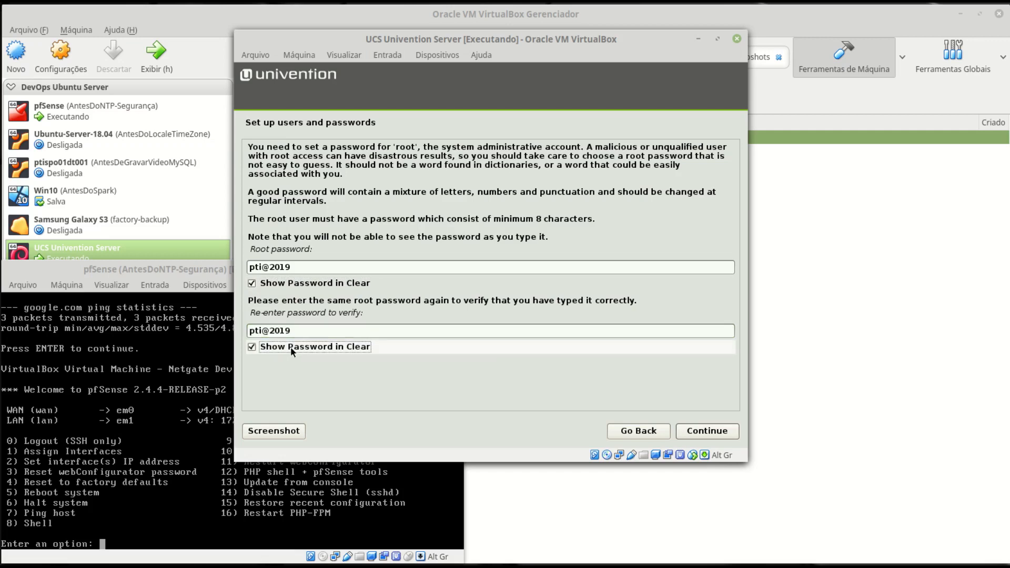
{"action": "left_click", "coordinate": [712, 435]}
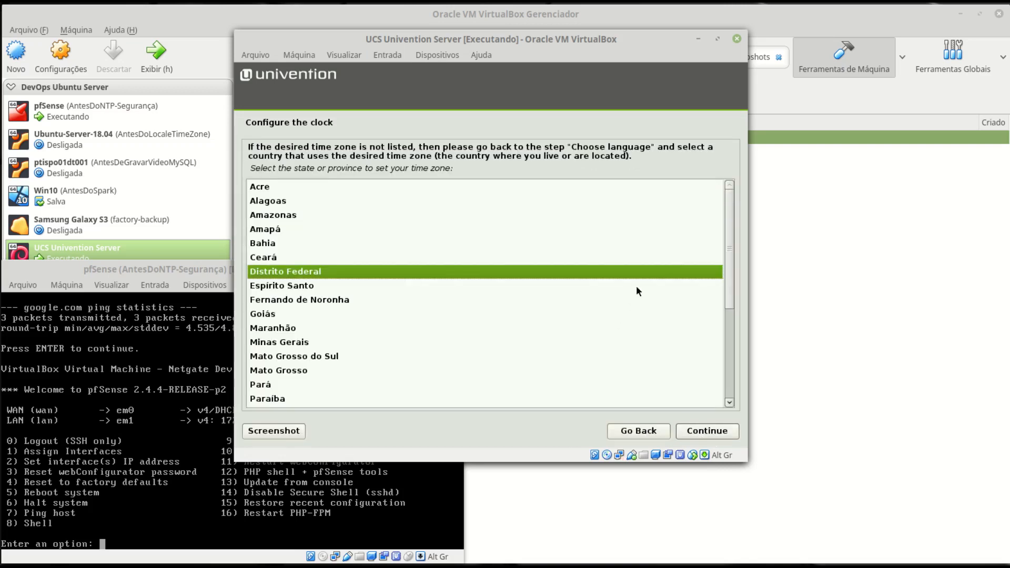
- Pick São Paulo from the time zone list for the UCS clock and continue
{"action": "left_click_drag", "start_coordinate": [729, 248], "coordinate": [737, 355]}
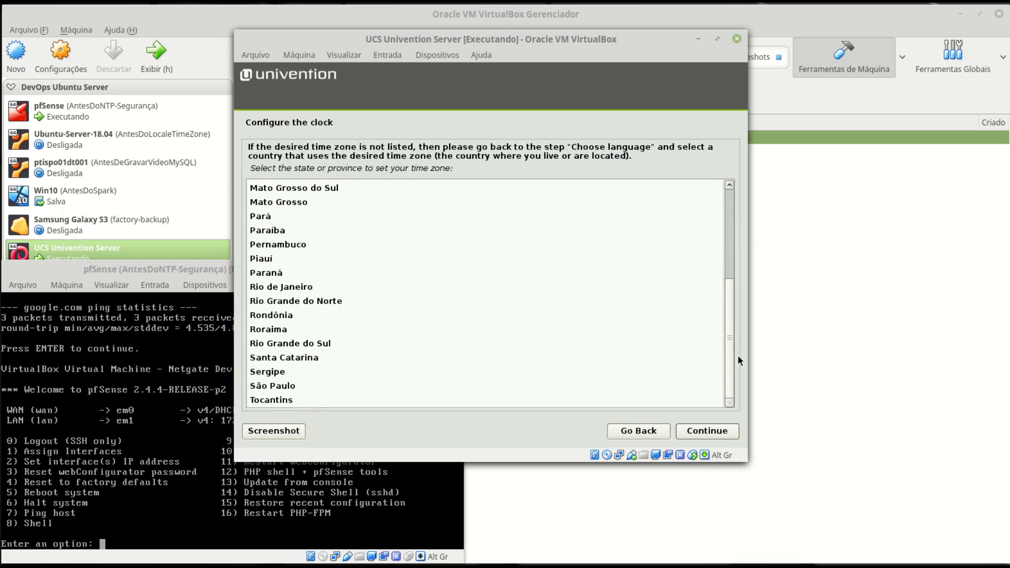
{"action": "left_click", "coordinate": [310, 387]}
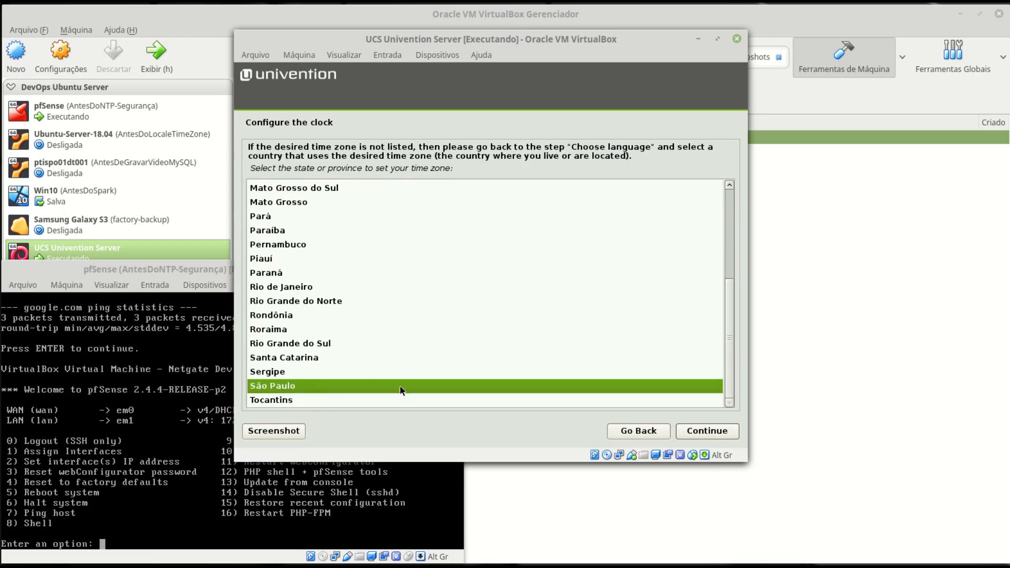
{"action": "left_click", "coordinate": [706, 429]}
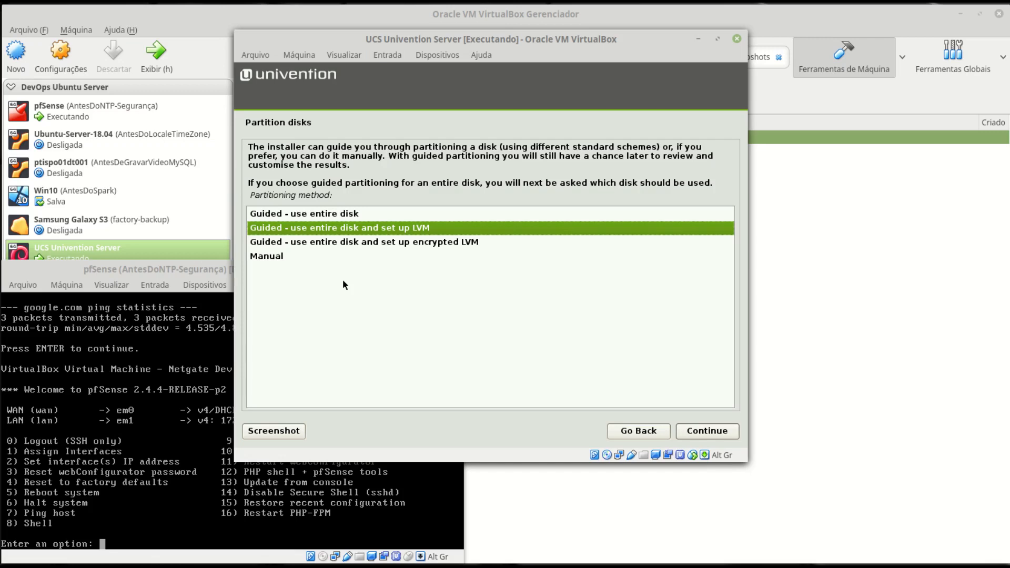
- Use guided LVM on the 53.7 GB sda disk with separate /home, /var and /tmp partitions
{"action": "left_click", "coordinate": [707, 431]}
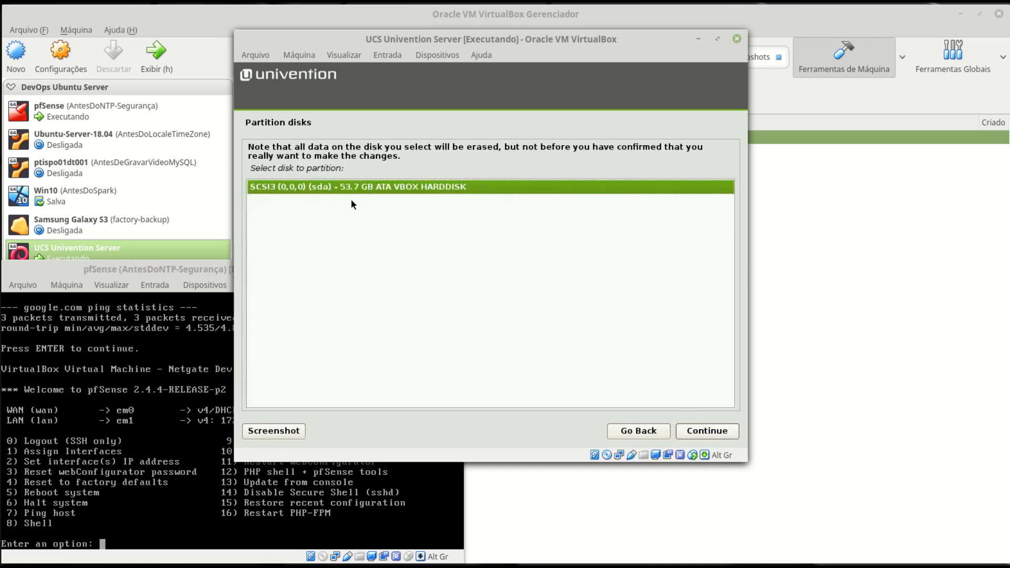
{"action": "left_click", "coordinate": [722, 431]}
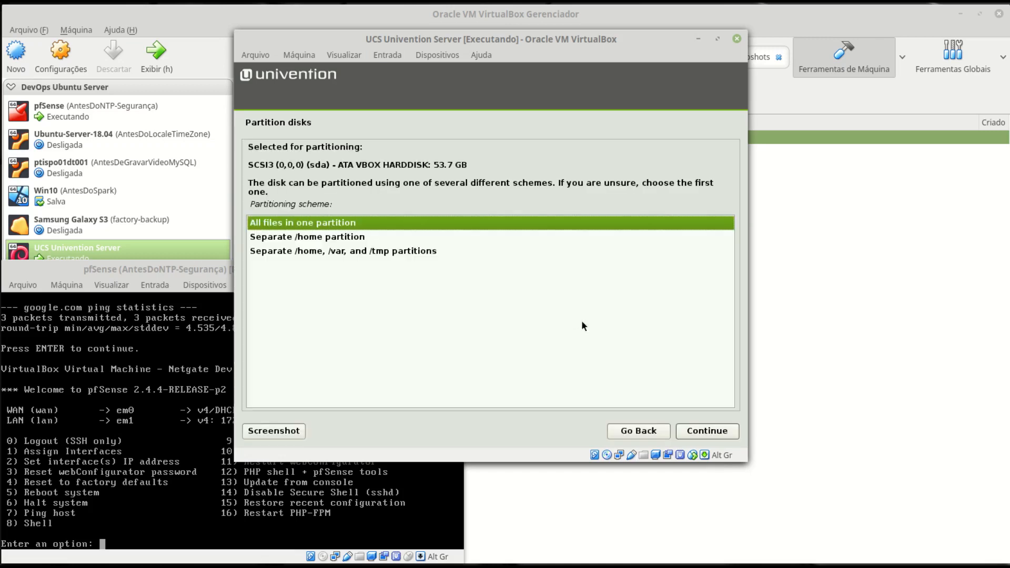
{"action": "left_click", "coordinate": [352, 254]}
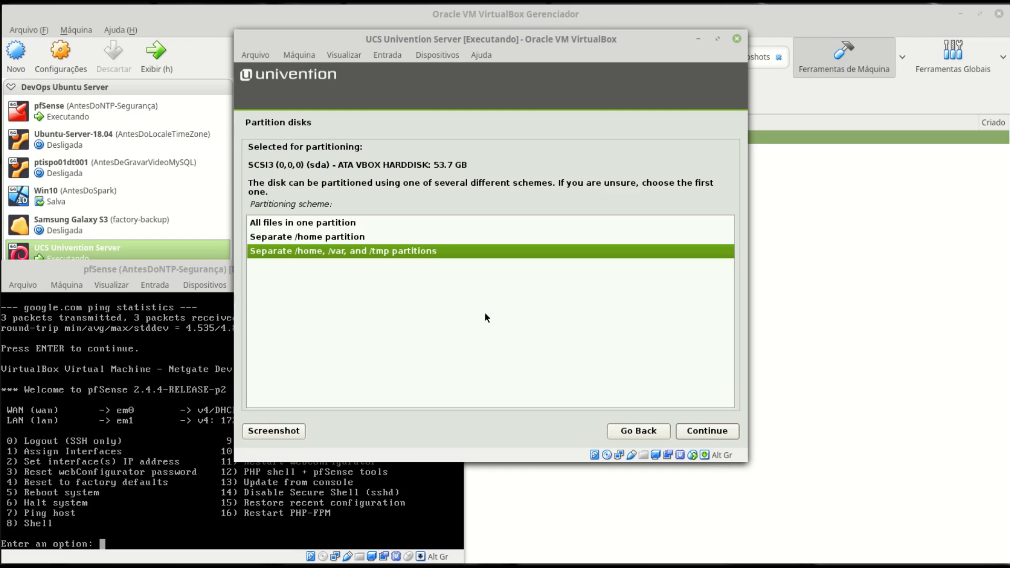
{"action": "left_click", "coordinate": [709, 431]}
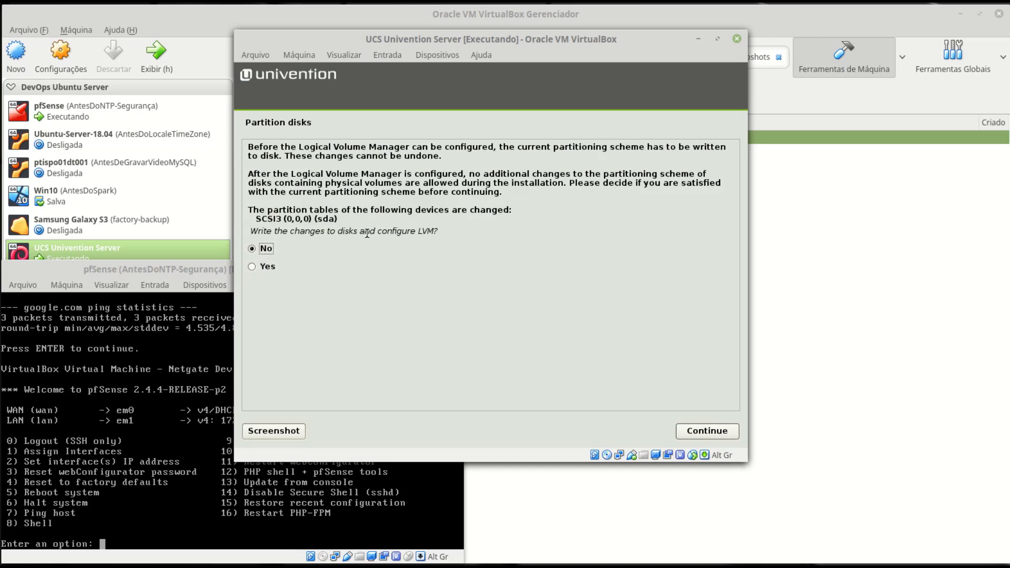
- Approve configuring LVM and move on to the partition overview
{"action": "left_click", "coordinate": [285, 266]}
{"action": "left_click", "coordinate": [703, 432]}
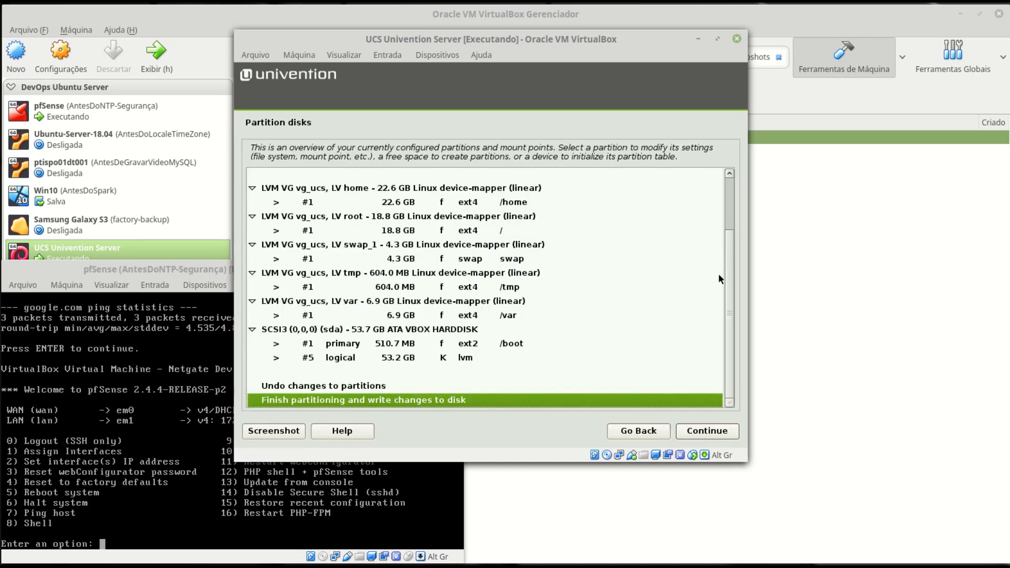
{"action": "left_click_drag", "start_coordinate": [729, 313], "coordinate": [736, 340]}
- Finish partitioning and answer Yes to writing the changes to disk
{"action": "left_click", "coordinate": [703, 430]}
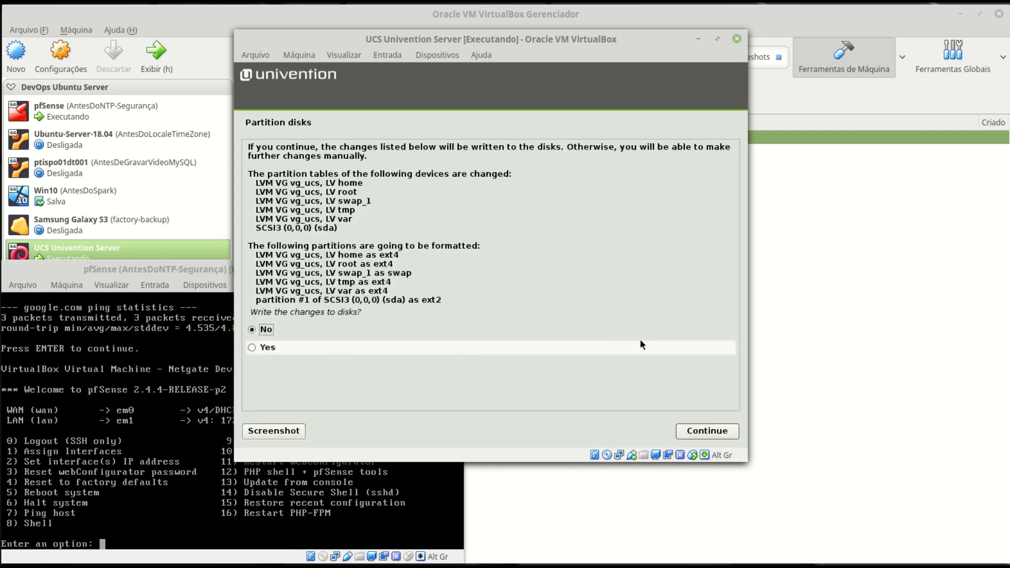
{"action": "left_click", "coordinate": [282, 345]}
{"action": "left_click", "coordinate": [714, 433]}
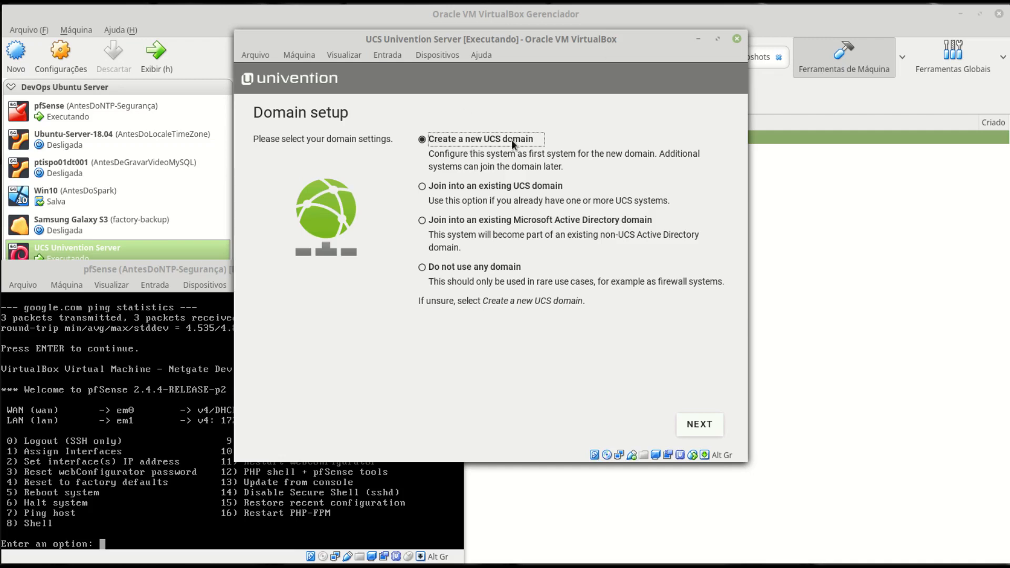
- Create a new UCS domain for organization 'Bora para Pratica' and enter the activation e-mail address
{"action": "left_click", "coordinate": [701, 426]}
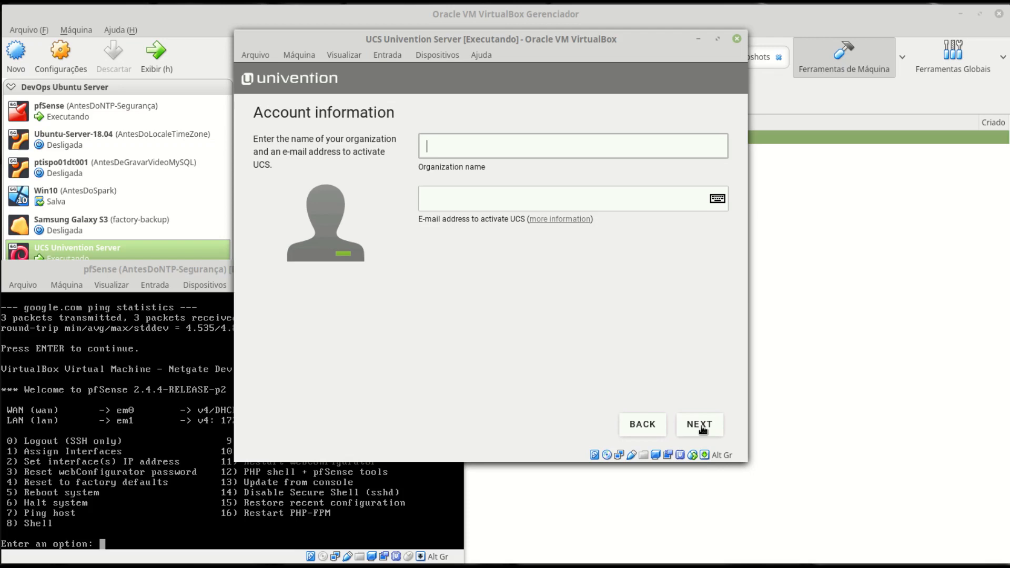
{"action": "type", "text": "Bora para Pratica"}
{"action": "left_click", "coordinate": [436, 199]}
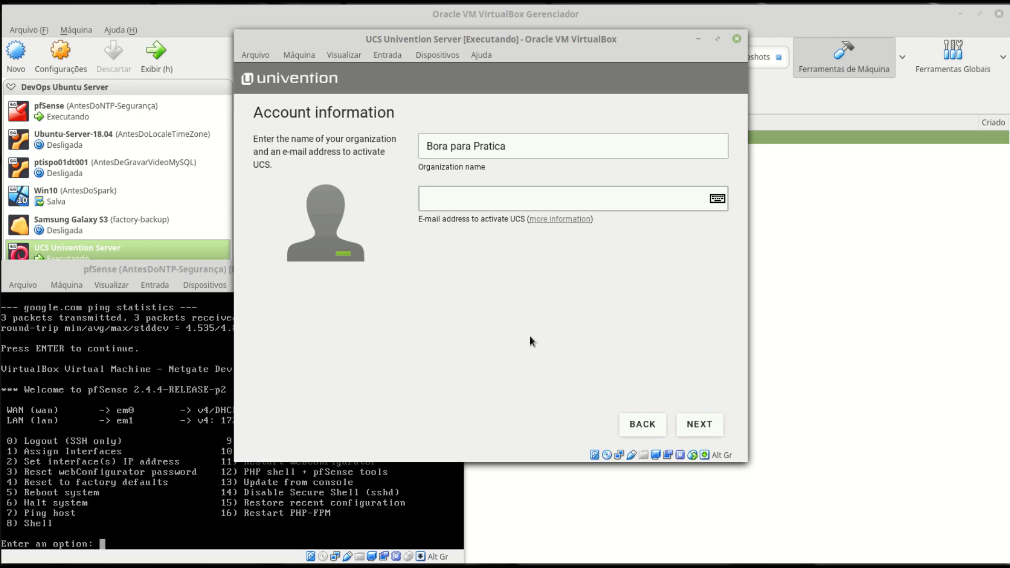
{"action": "key", "text": "Return"}
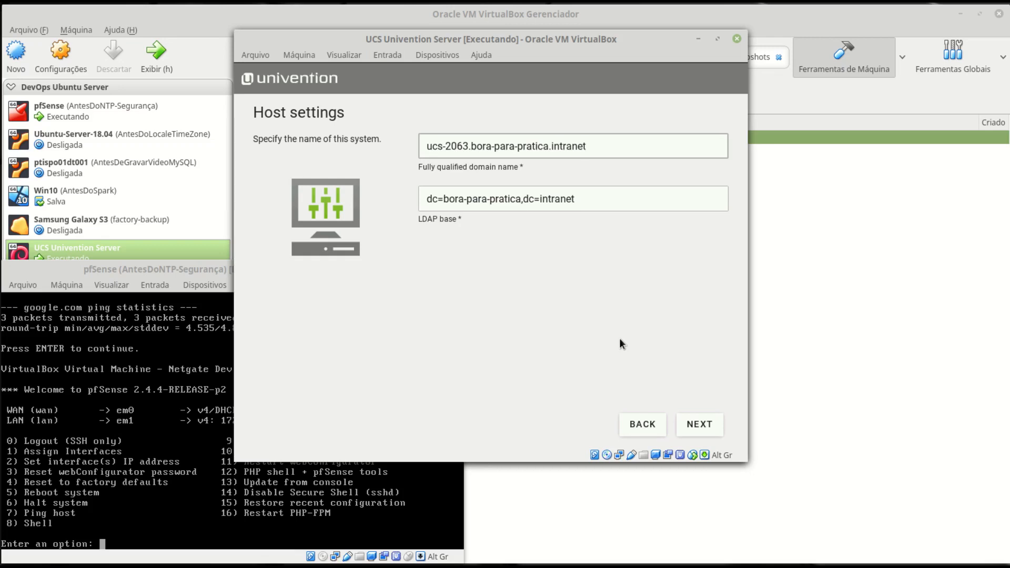
- Change the FQDN to ptispo01dc01.pti.intra and the LDAP base to dc=pti,dc=intra
{"action": "triple_click", "coordinate": [553, 148]}
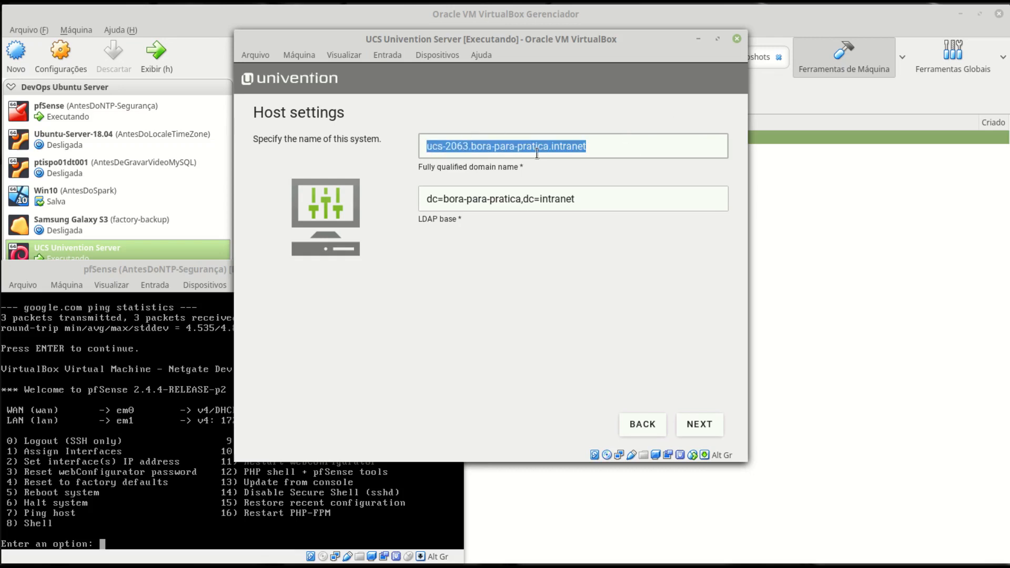
{"action": "type", "text": "ptispo01dc01"}
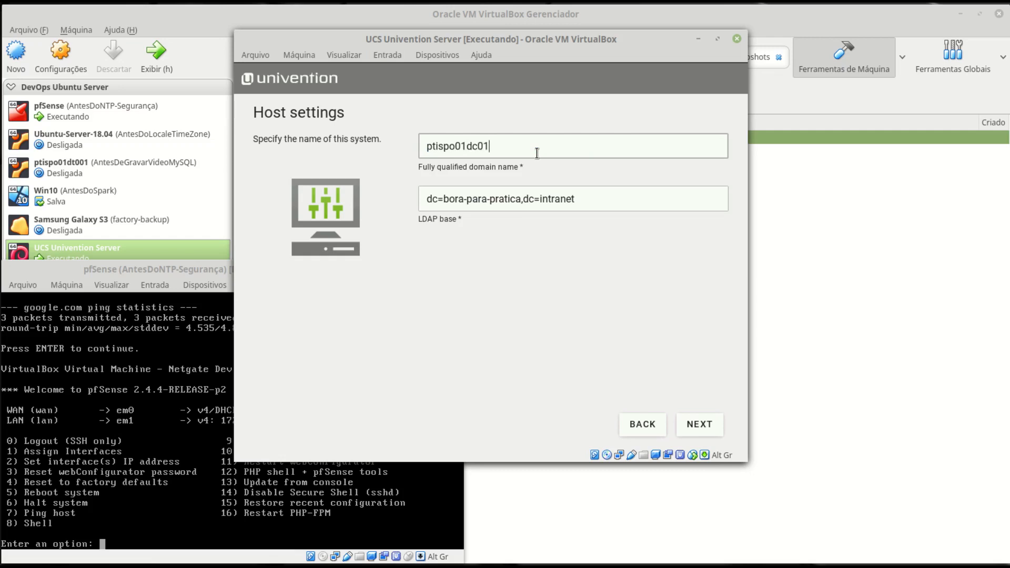
{"action": "type", "text": ".pti.intra"}
{"action": "key", "text": "Tab"}
{"action": "left_click", "coordinate": [540, 203]}
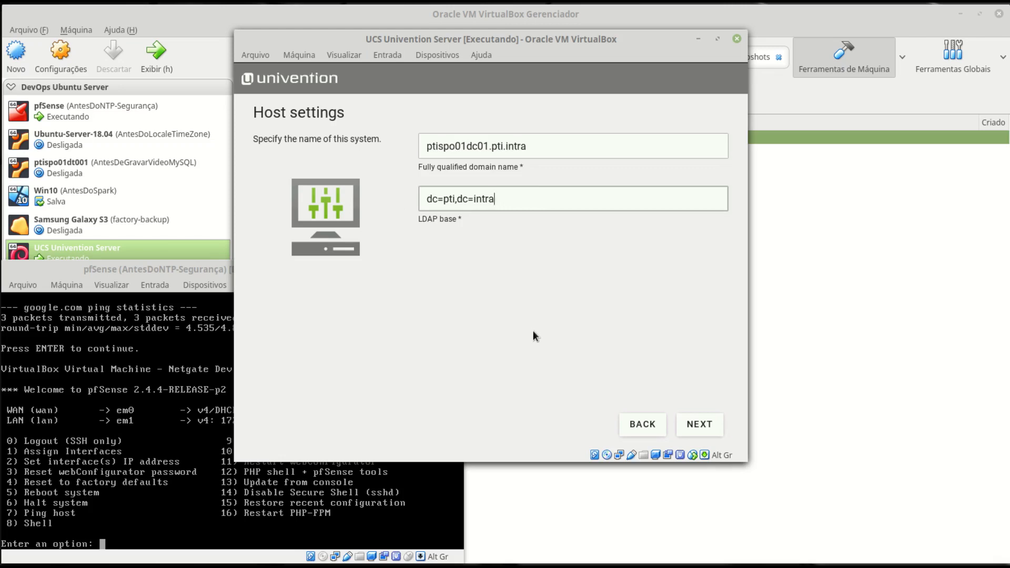
{"action": "left_click", "coordinate": [699, 424]}
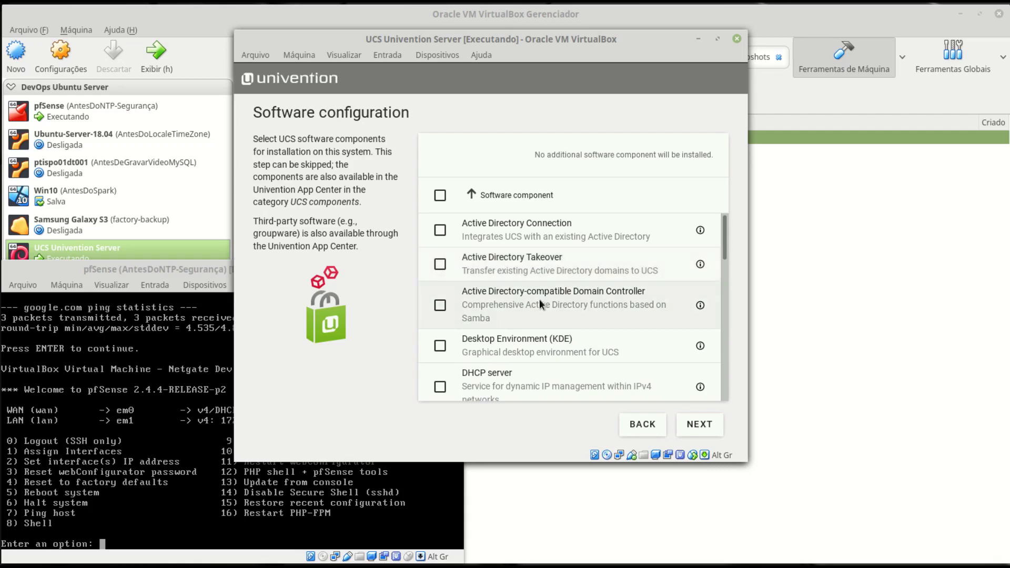
- Tick the Active Directory-compatible Domain Controller and DHCP server components
{"action": "left_click", "coordinate": [526, 307]}
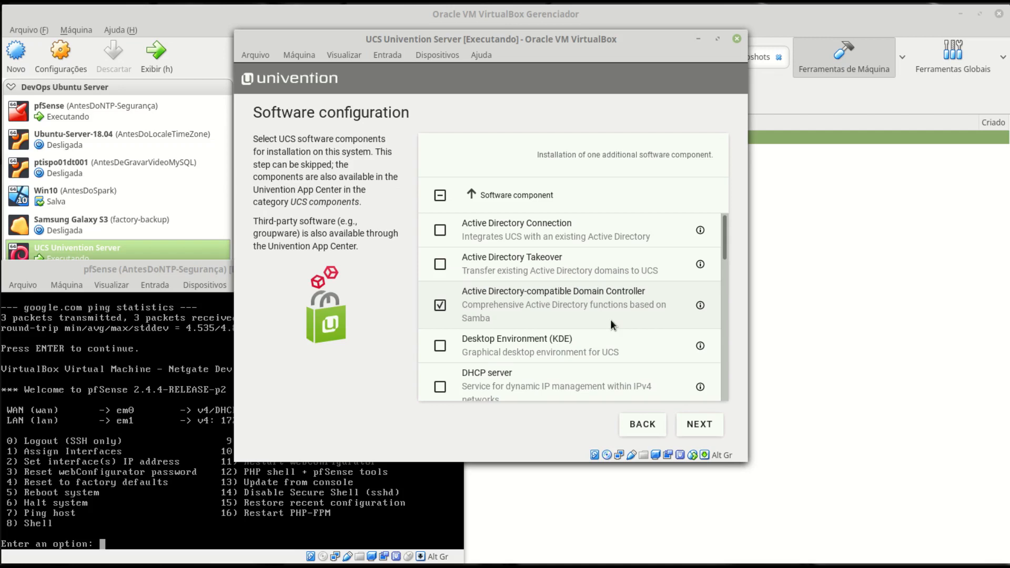
{"action": "scroll", "coordinate": [616, 324], "scroll_direction": "down", "scroll_amount": 2}
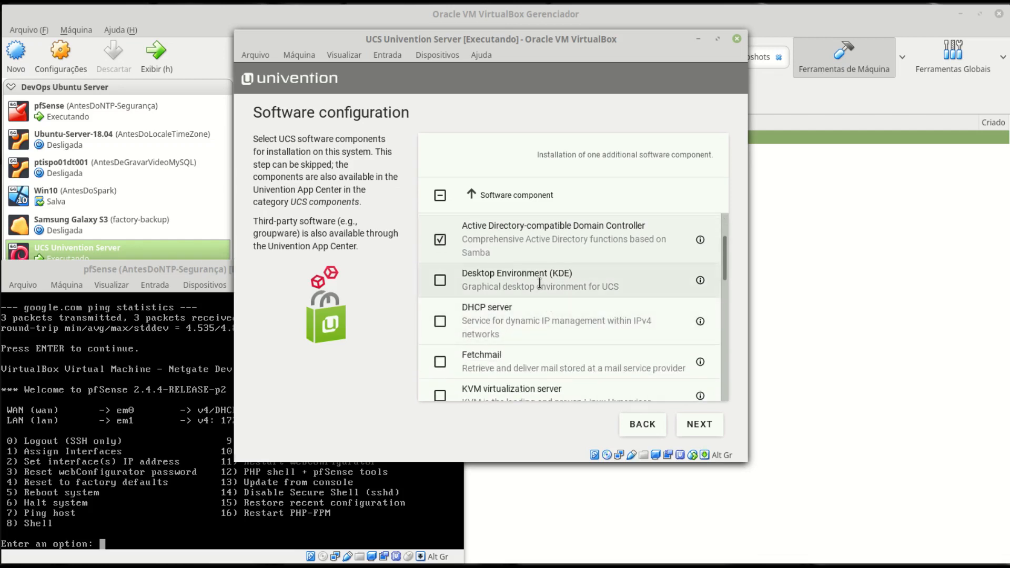
{"action": "left_click", "coordinate": [443, 322]}
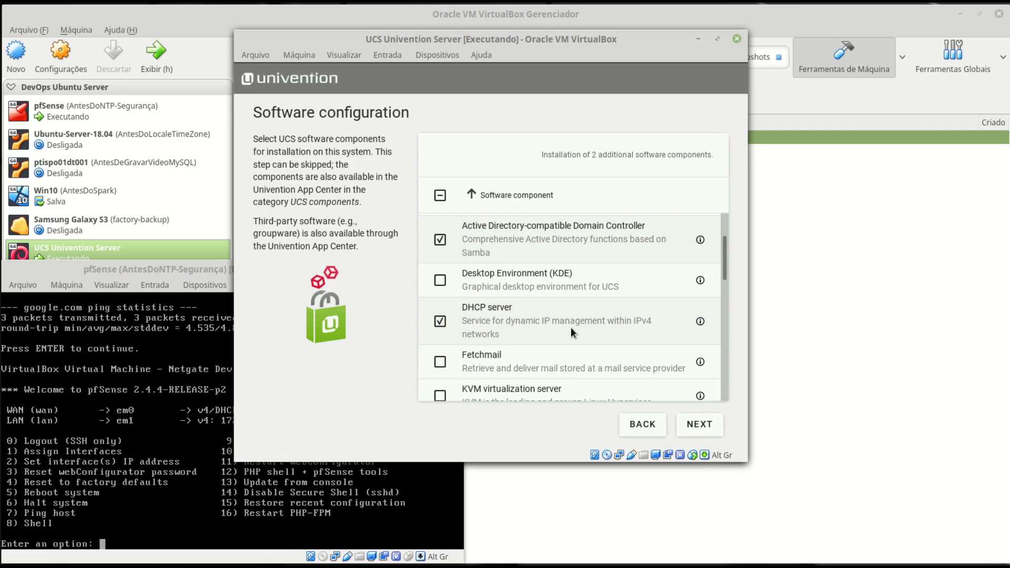
{"action": "scroll", "coordinate": [570, 327], "scroll_direction": "down", "scroll_amount": 2}
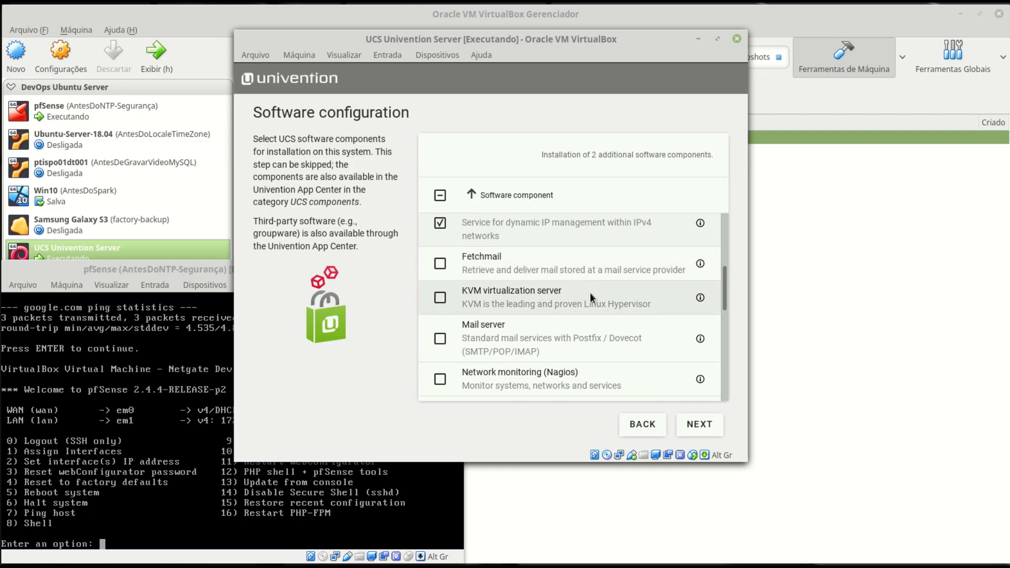
{"action": "scroll", "coordinate": [590, 293], "scroll_direction": "down", "scroll_amount": 1}
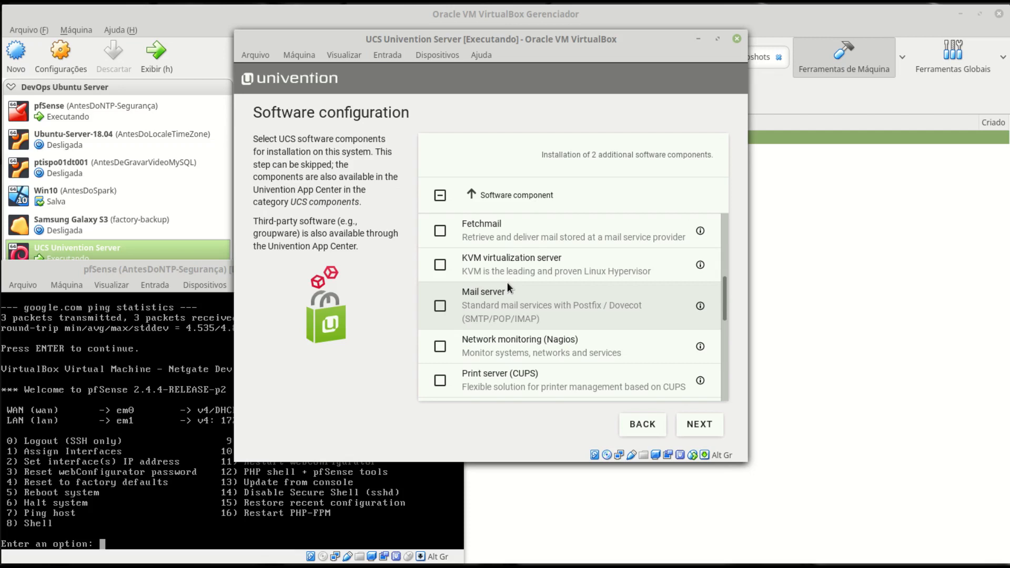
{"action": "scroll", "coordinate": [531, 289], "scroll_direction": "down", "scroll_amount": 1}
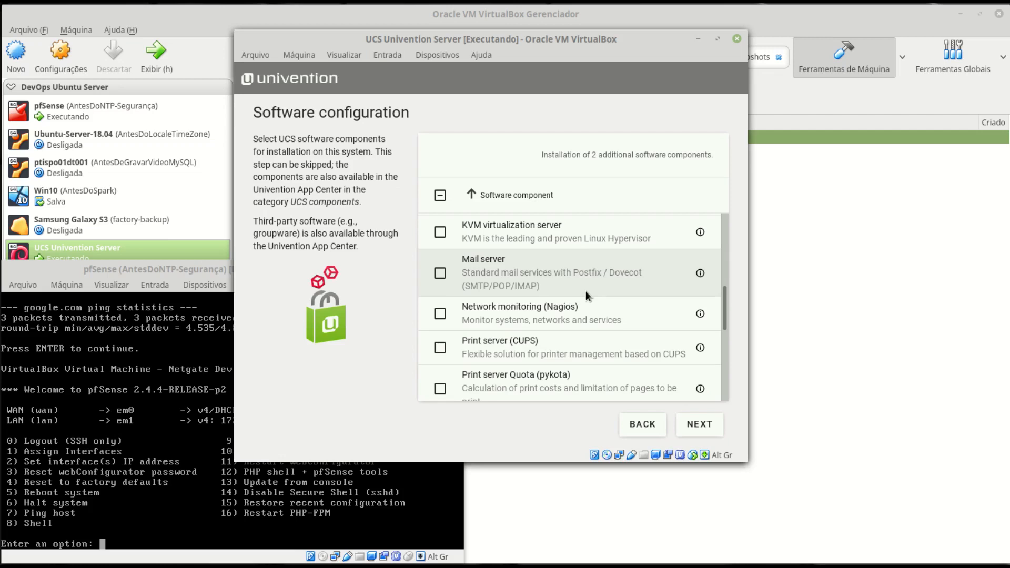
{"action": "scroll", "coordinate": [585, 290], "scroll_direction": "down", "scroll_amount": 1}
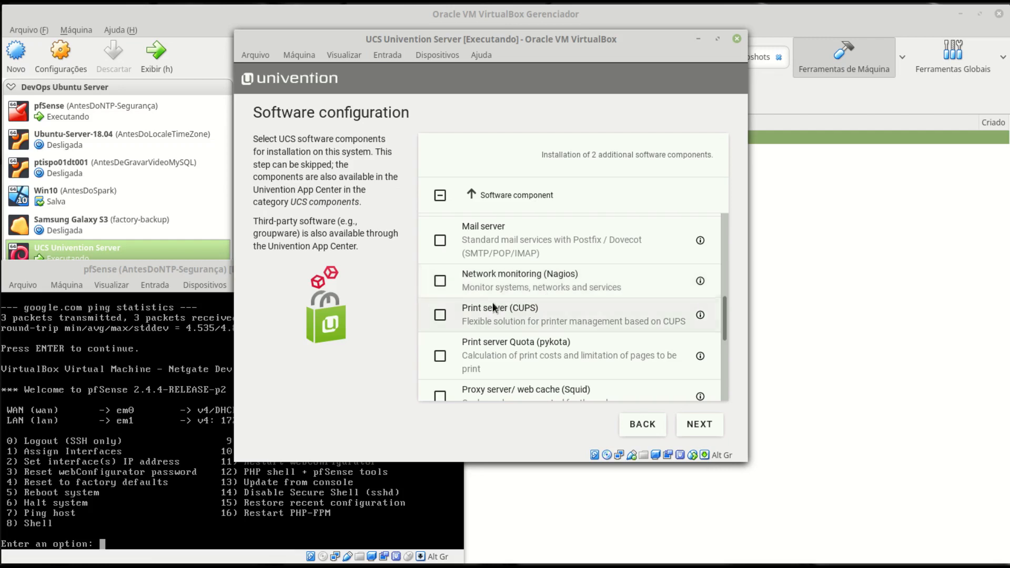
- Tick Print server (CUPS) and Print server Quota (pykota) in the component list
{"action": "left_click", "coordinate": [441, 314]}
{"action": "scroll", "coordinate": [567, 322], "scroll_direction": "down", "scroll_amount": 1}
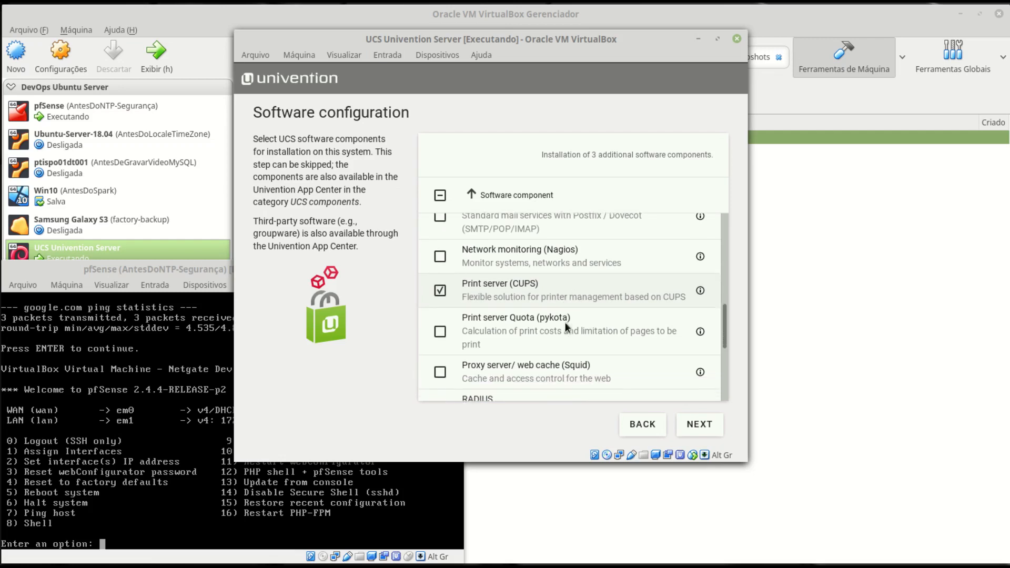
{"action": "left_click", "coordinate": [440, 324]}
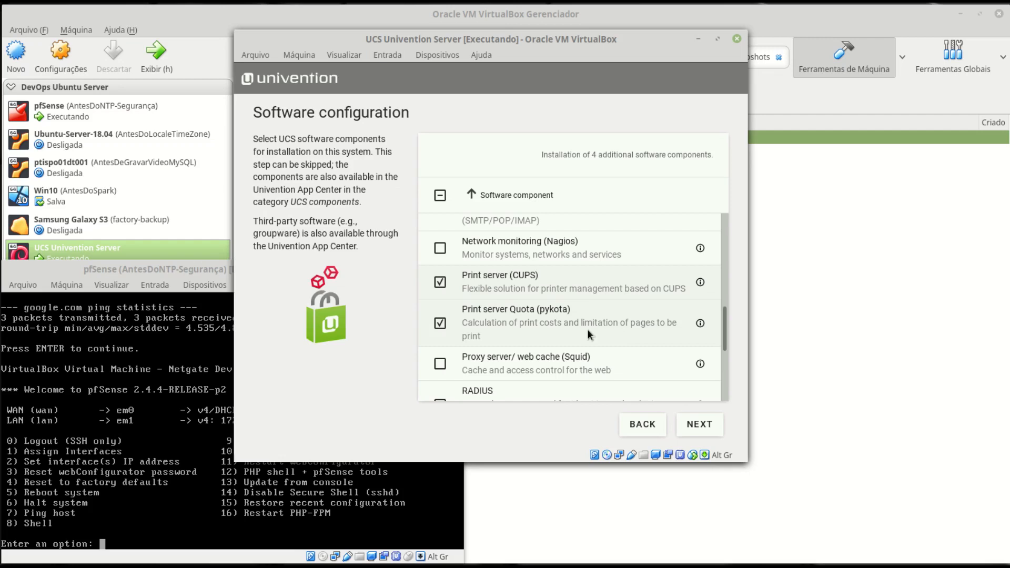
{"action": "scroll", "coordinate": [587, 329], "scroll_direction": "down", "scroll_amount": 1}
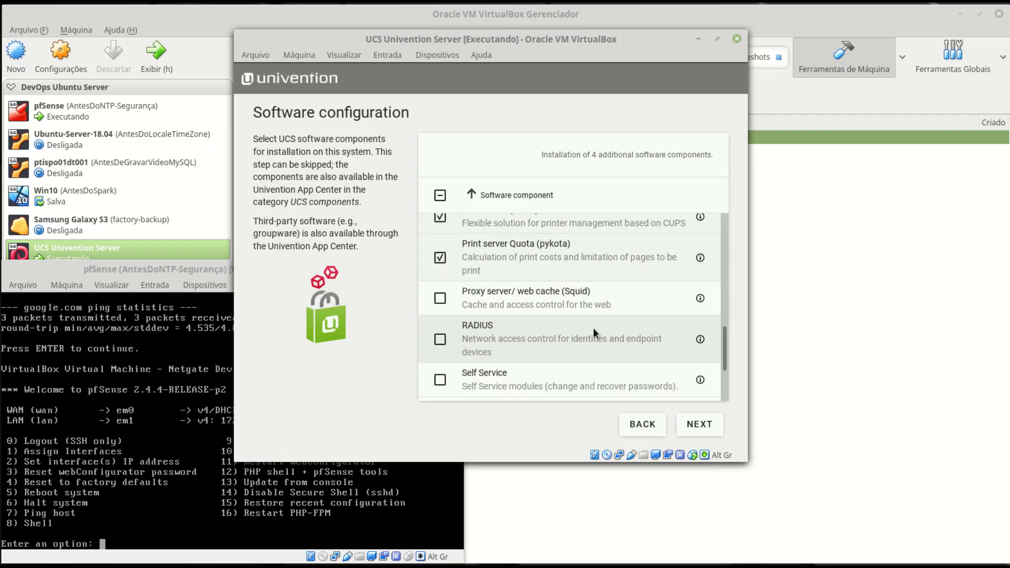
{"action": "left_click", "coordinate": [154, 274]}
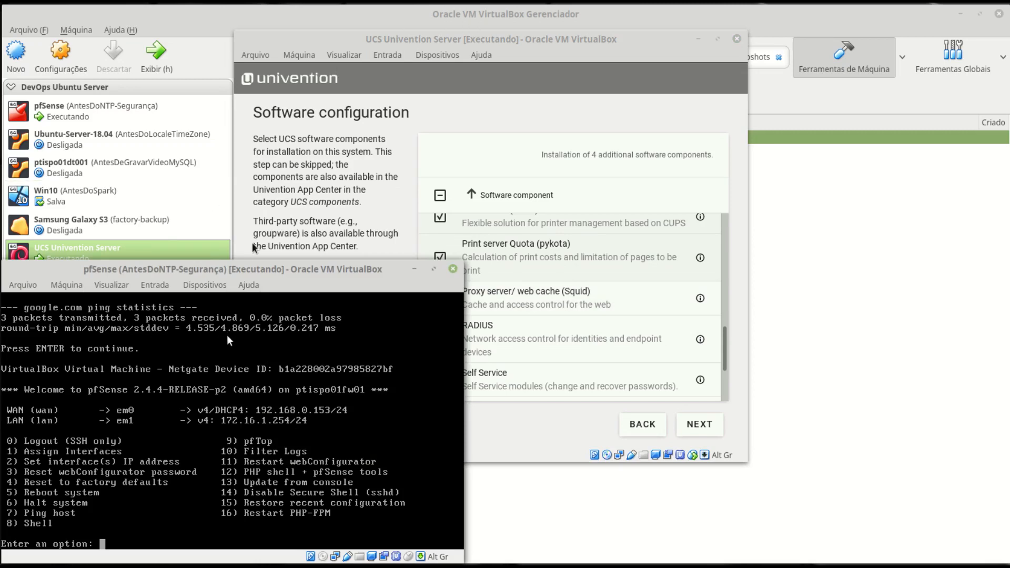
{"action": "left_click", "coordinate": [389, 68]}
{"action": "scroll", "coordinate": [541, 336], "scroll_direction": "down", "scroll_amount": 1}
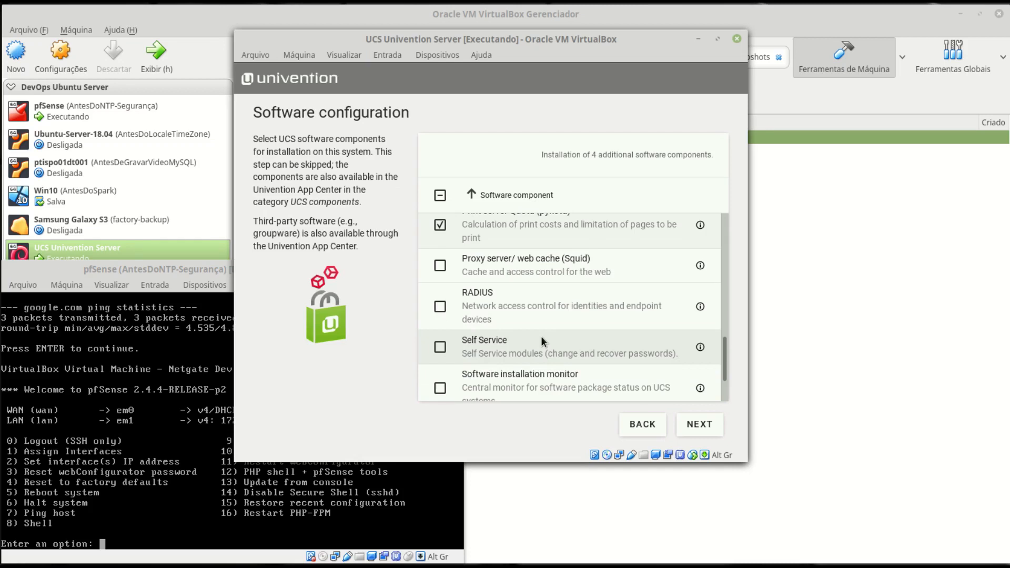
- Tick Self Service and Software installation monitor, then go to Confirm configuration settings
{"action": "scroll", "coordinate": [540, 336], "scroll_direction": "down", "scroll_amount": 2}
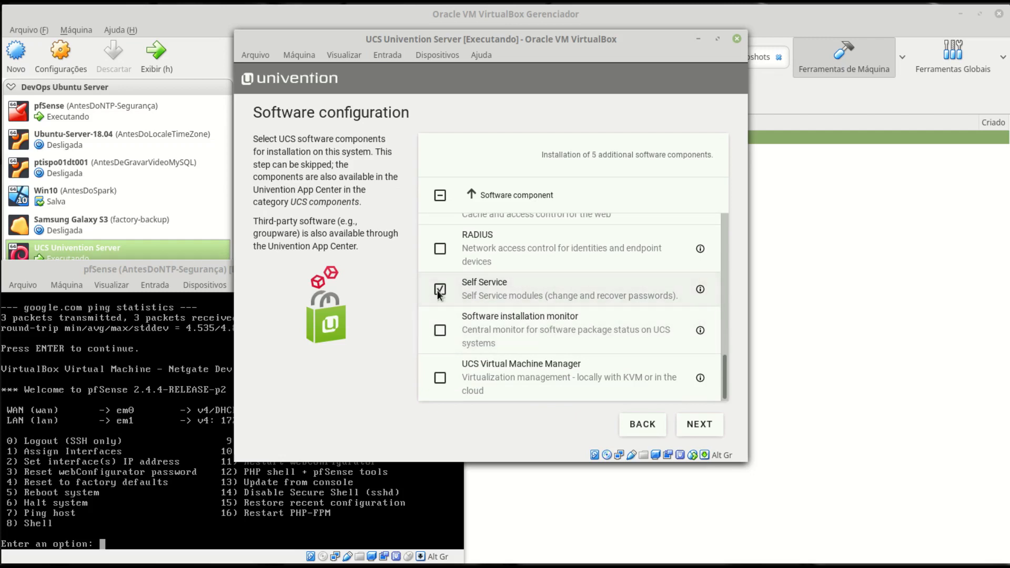
{"action": "left_click", "coordinate": [439, 289]}
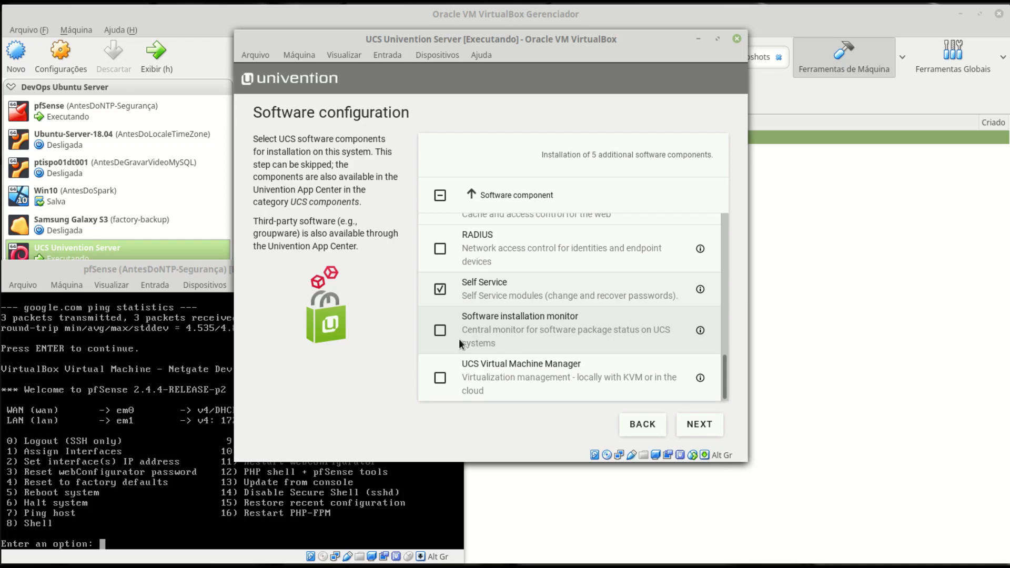
{"action": "left_click", "coordinate": [440, 332]}
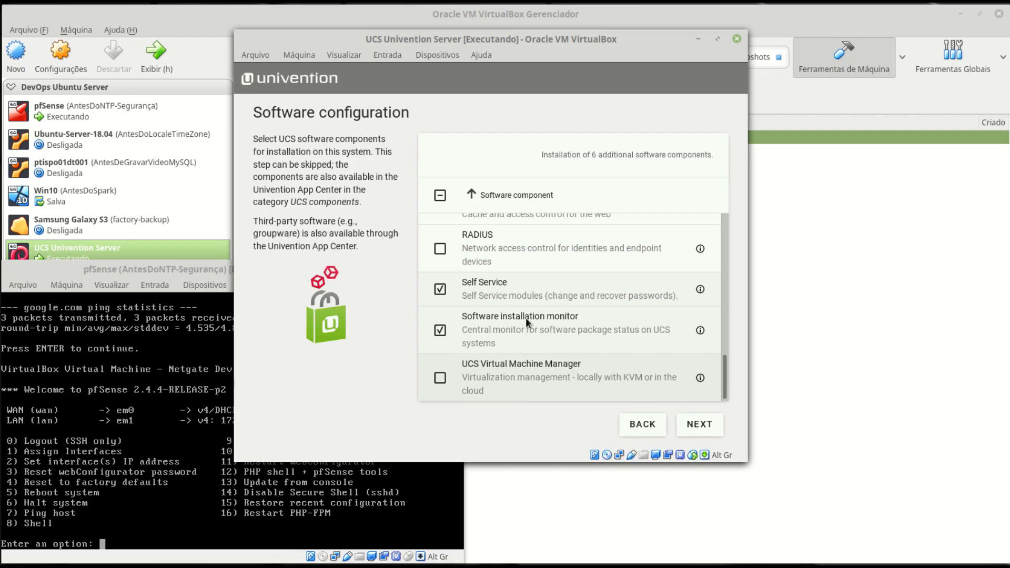
{"action": "left_click", "coordinate": [699, 424]}
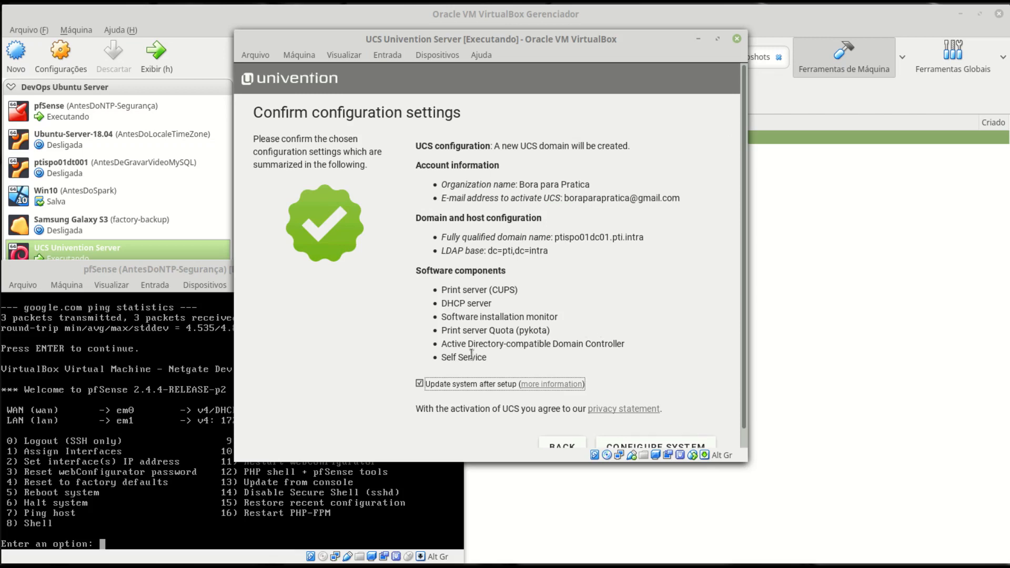
- Run CONFIGURE SYSTEM to apply the six-component UCS configuration
{"action": "scroll", "coordinate": [437, 398], "scroll_direction": "down", "scroll_amount": 1}
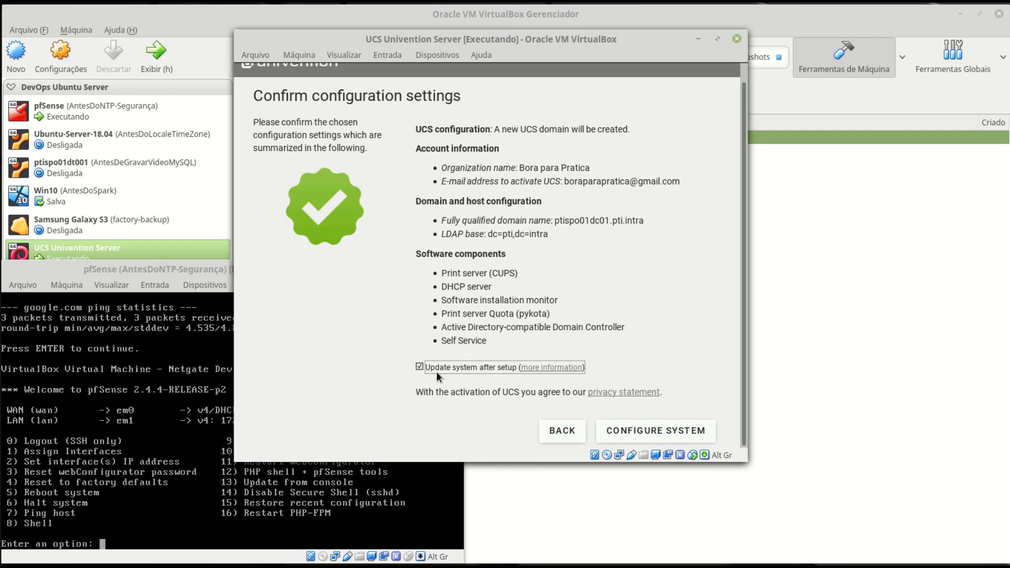
{"action": "left_click", "coordinate": [665, 433]}
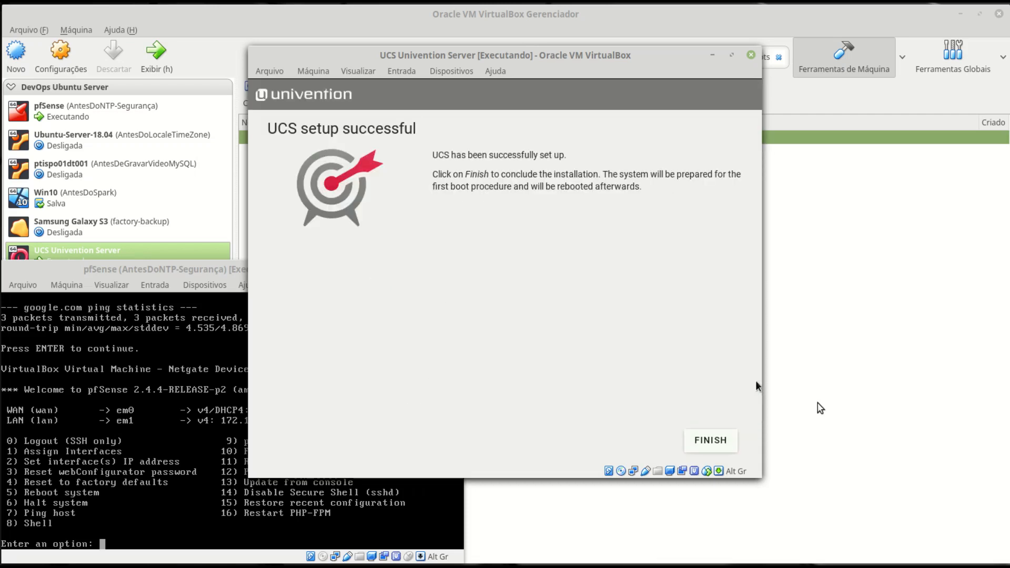
- Finish the installation, reboot, and boot the Univention Corporate Server GRUB entry
{"action": "left_click", "coordinate": [711, 441]}
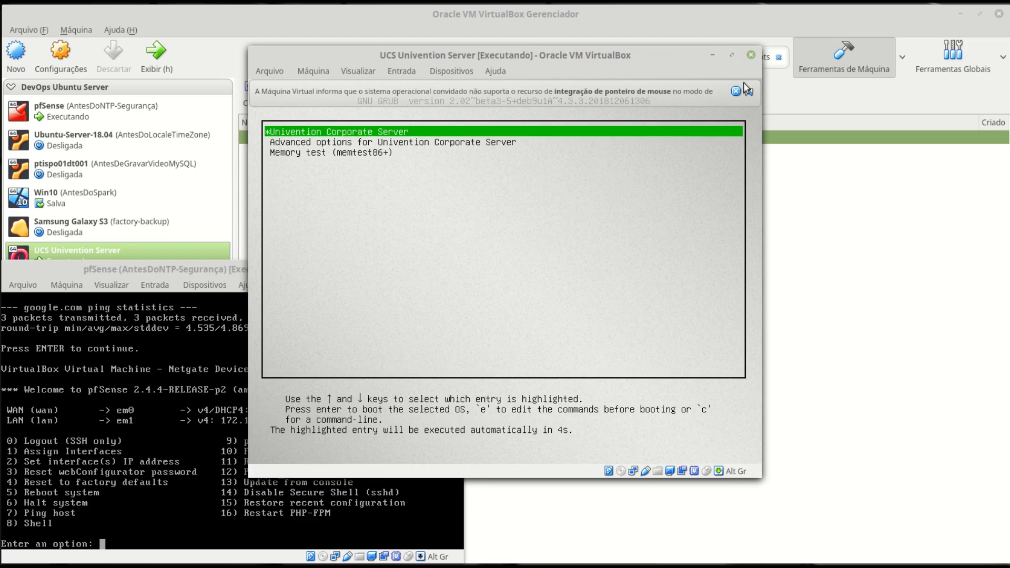
{"action": "left_click", "coordinate": [735, 92]}
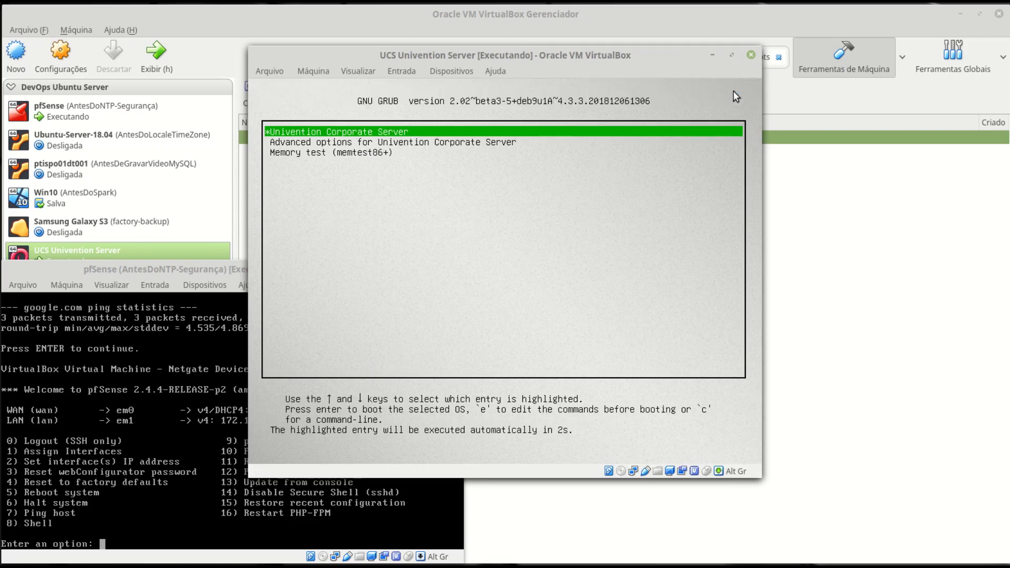
{"action": "key", "text": "Down"}
{"action": "key", "text": "Down"}
{"action": "key", "text": "Up"}
{"action": "key", "text": "Up"}
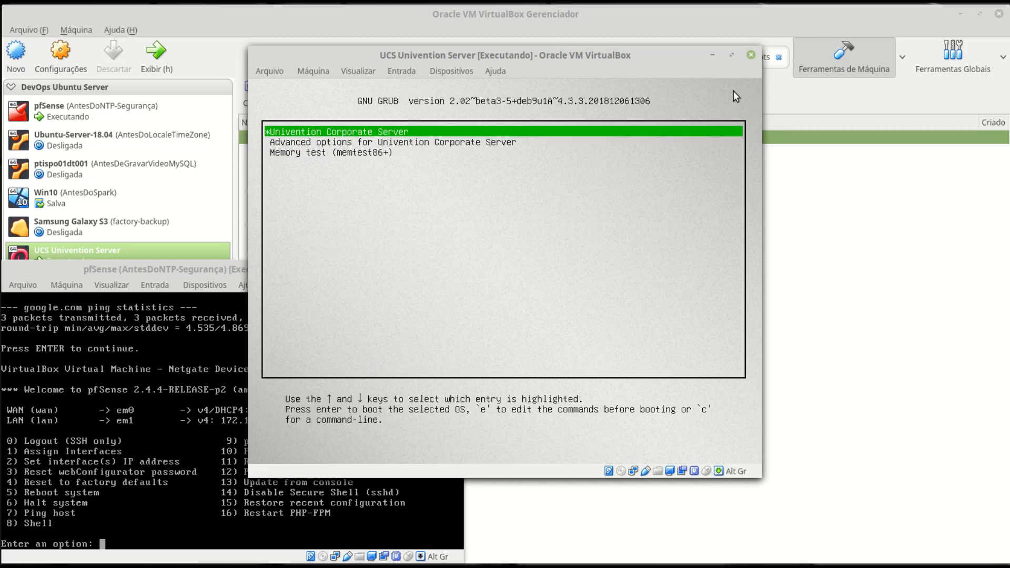
{"action": "key", "text": "Down"}
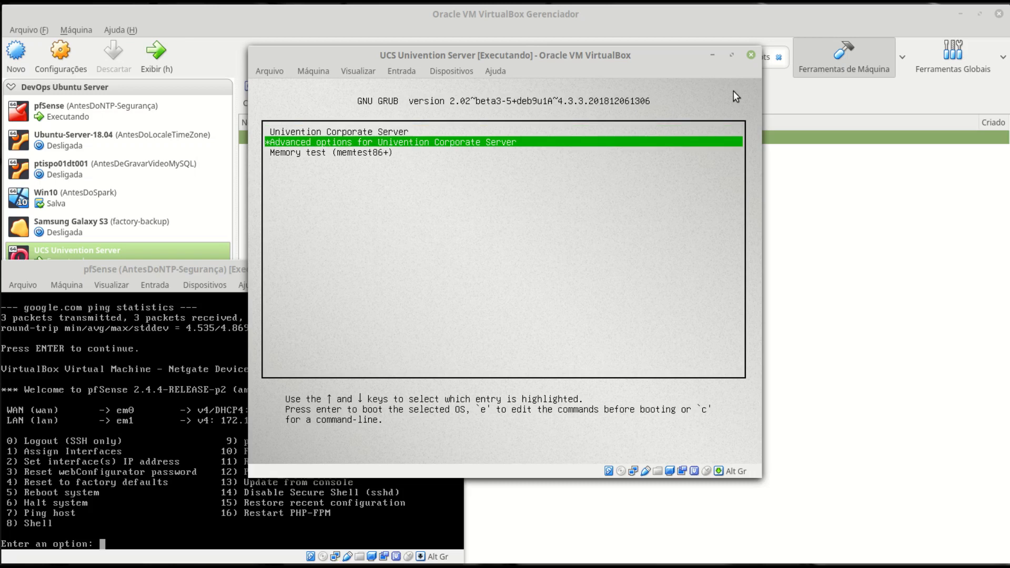
{"action": "key", "text": "Down"}
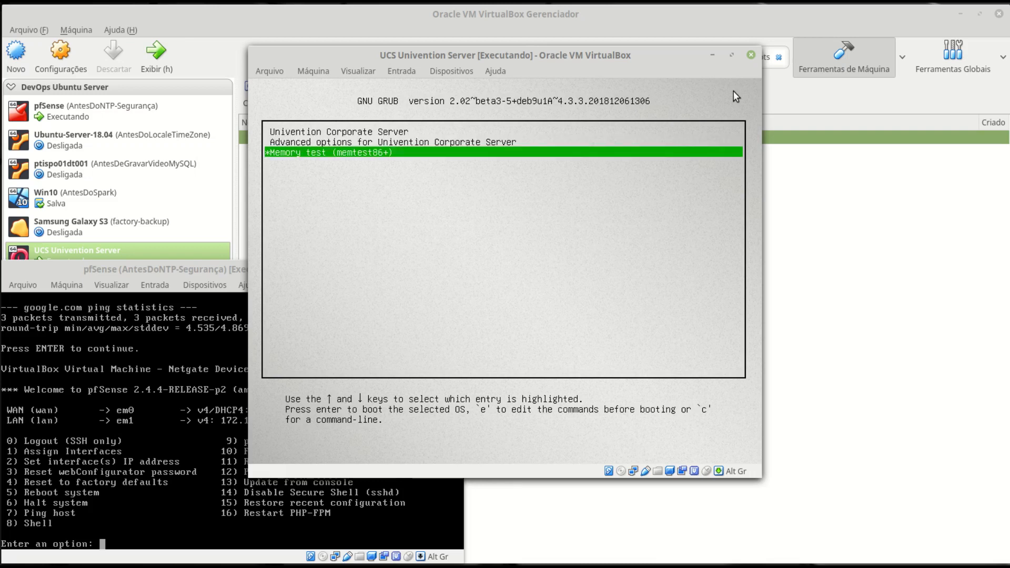
{"action": "key", "text": "Up"}
{"action": "key", "text": "Up"}
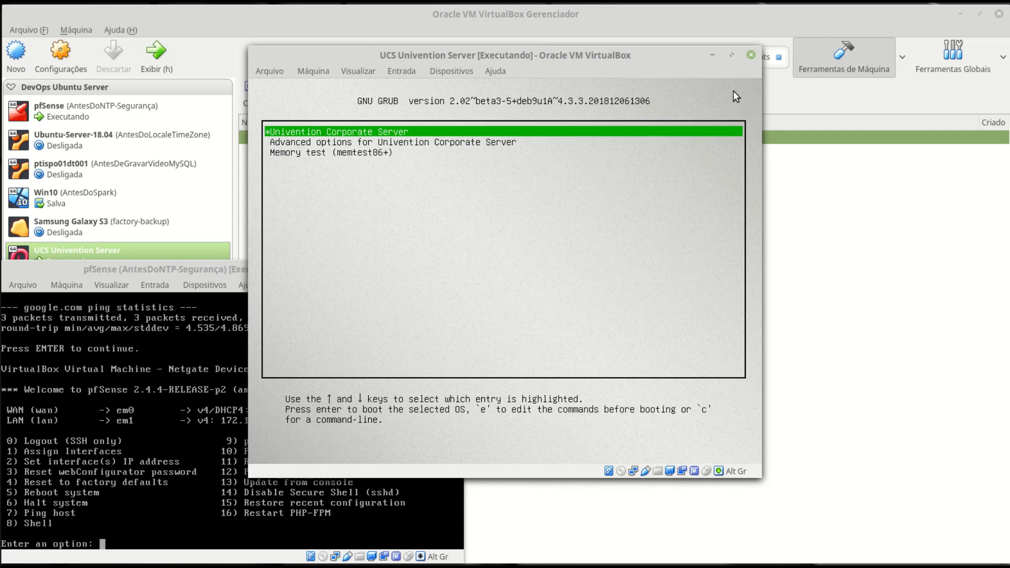
{"action": "key", "text": "Return"}
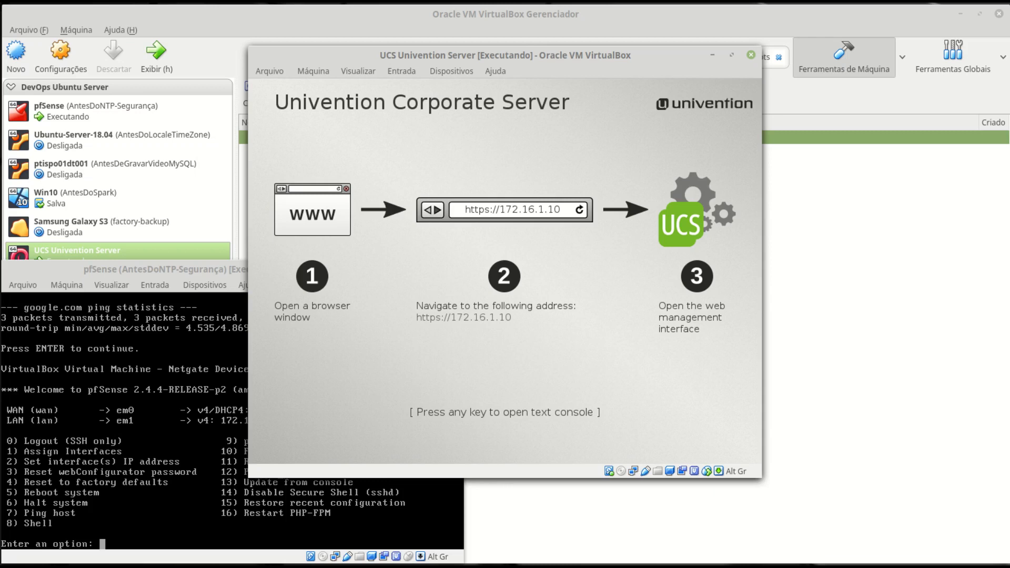
{"action": "key", "text": "Return"}
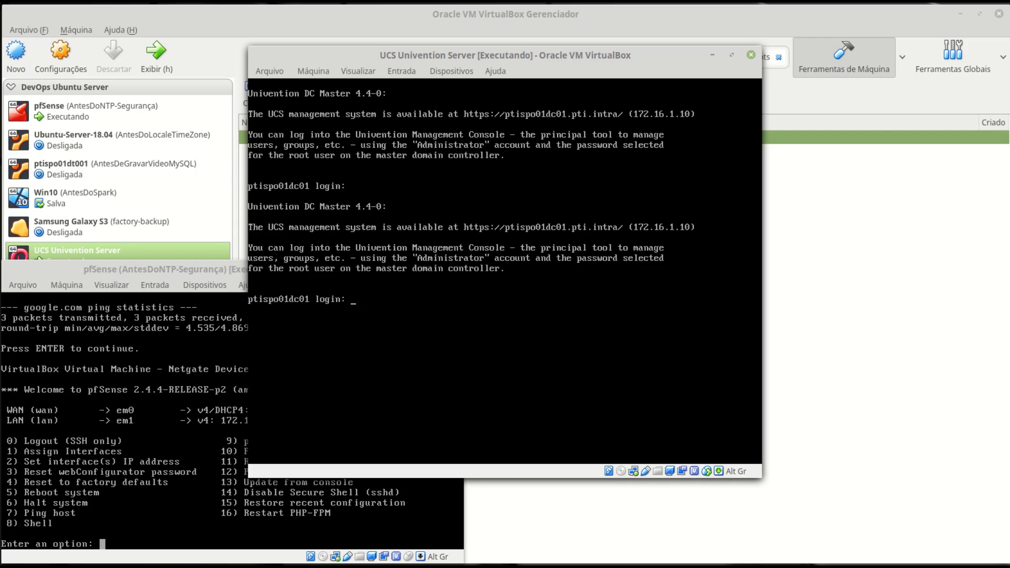
- Log in as root on the UCS console and run ifconfig to confirm enp0s3 has 172.16.1.10
{"action": "type", "text": "oot"}
{"action": "key", "text": "Return"}
{"action": "key", "text": "Return"}
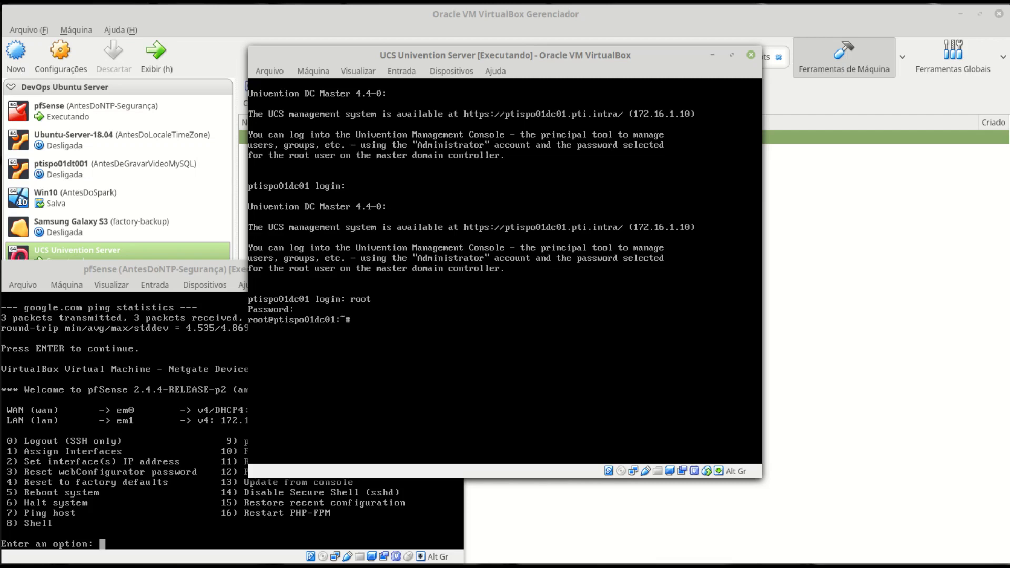
{"action": "key", "text": "ctrl+l"}
{"action": "type", "text": "ifconfig"}
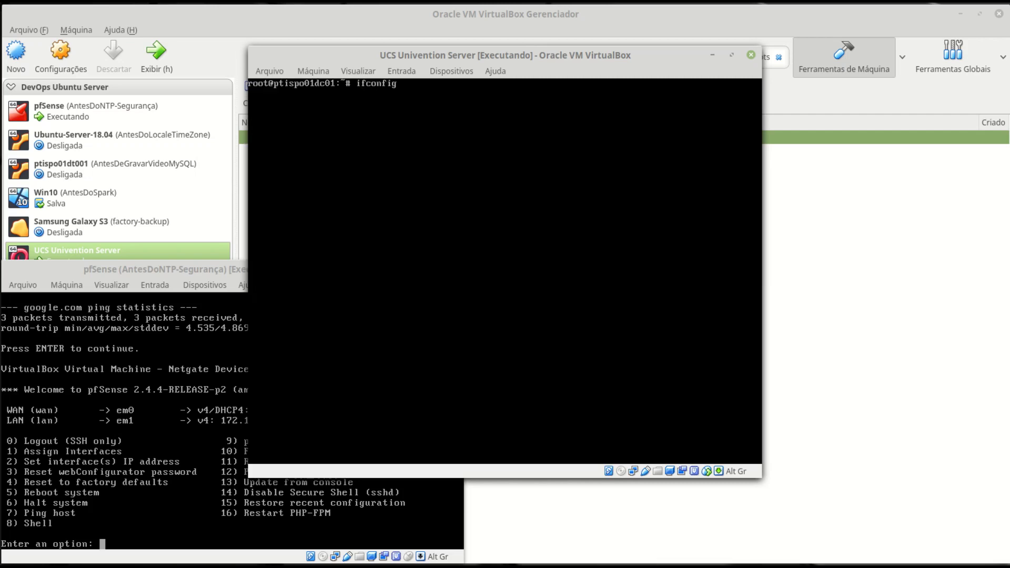
{"action": "key", "text": "Return"}
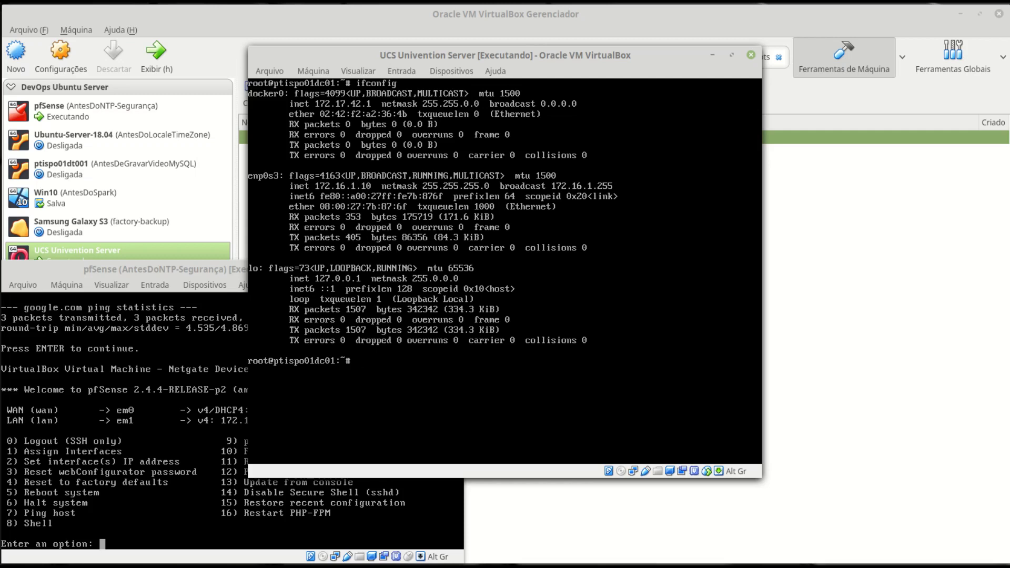
{"action": "key", "text": "ctrl+l"}
- Run route -n and cat /etc/resolv.conf to show gateway 172.16.1.254, domain pti.intra and nameserver 172.16.1.10
{"action": "type", "text": "route -n"}
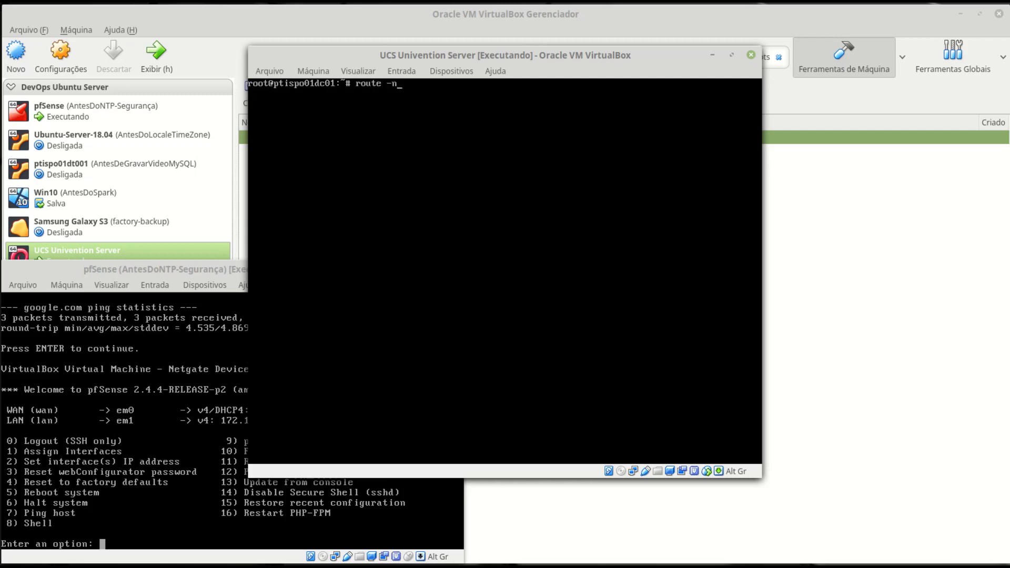
{"action": "key", "text": "Return"}
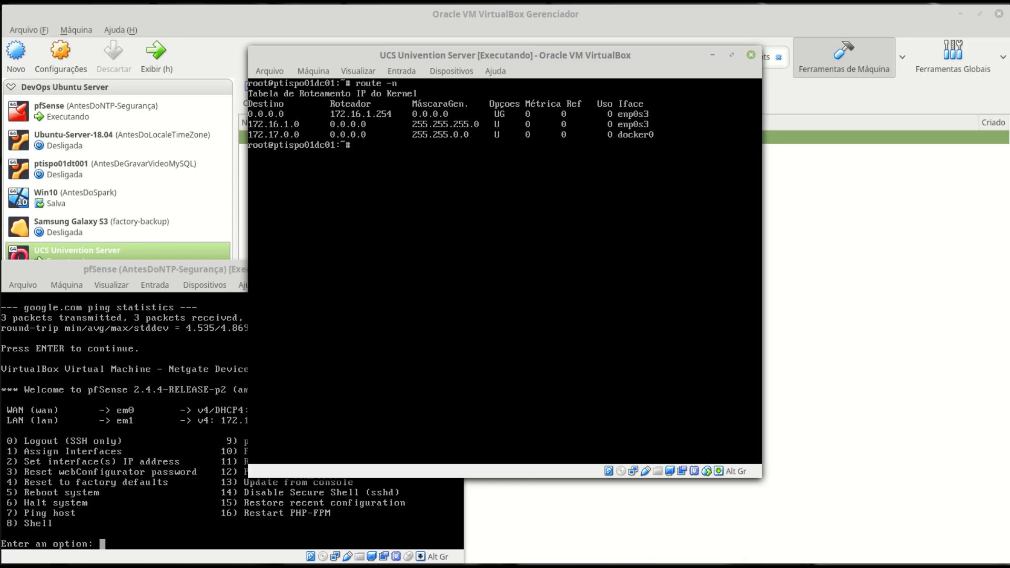
{"action": "key", "text": "Return"}
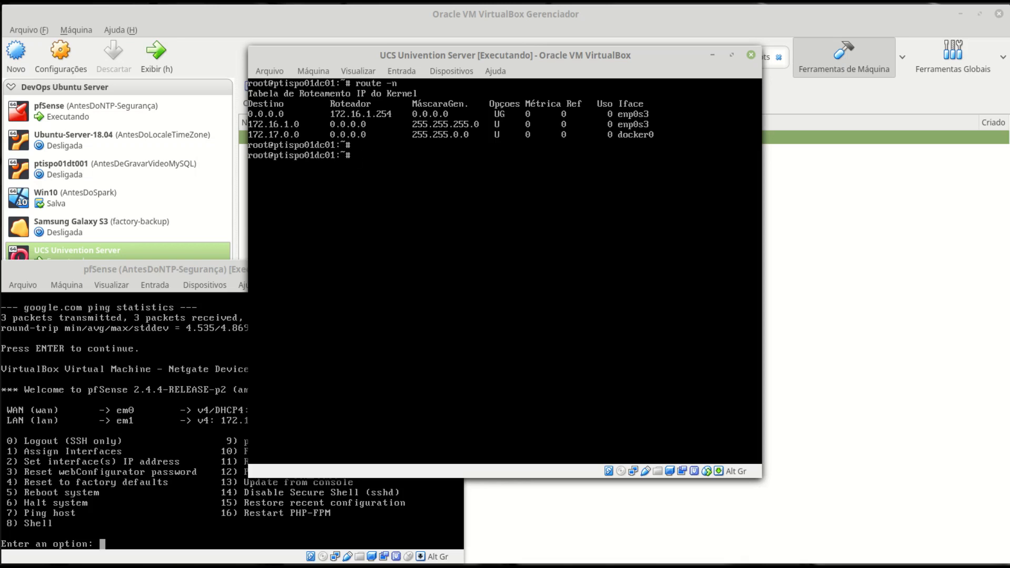
{"action": "type", "text": "cat /etc/resolv.conf"}
{"action": "key", "text": "Return"}
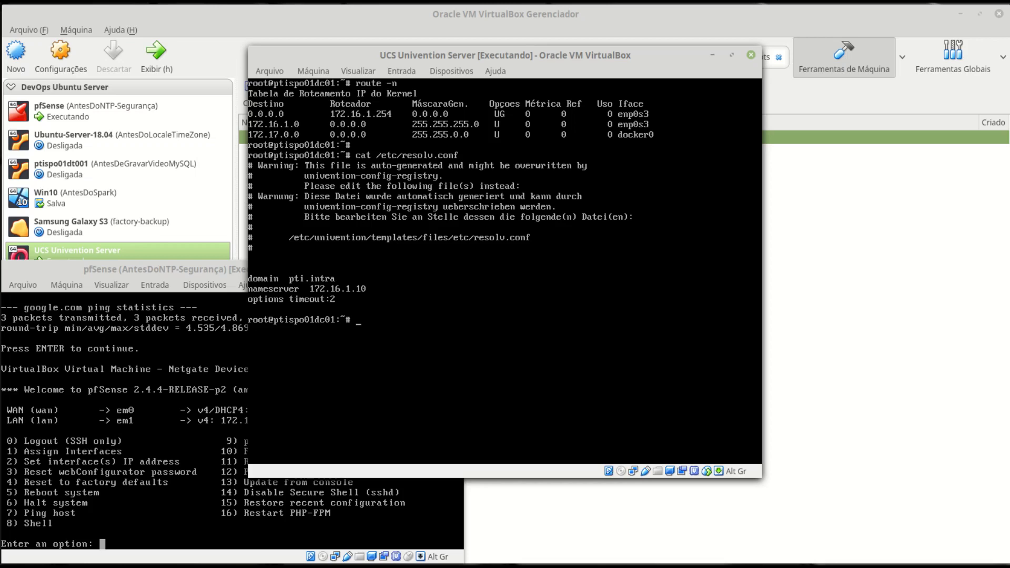
{"action": "key", "text": "ctrl+l"}
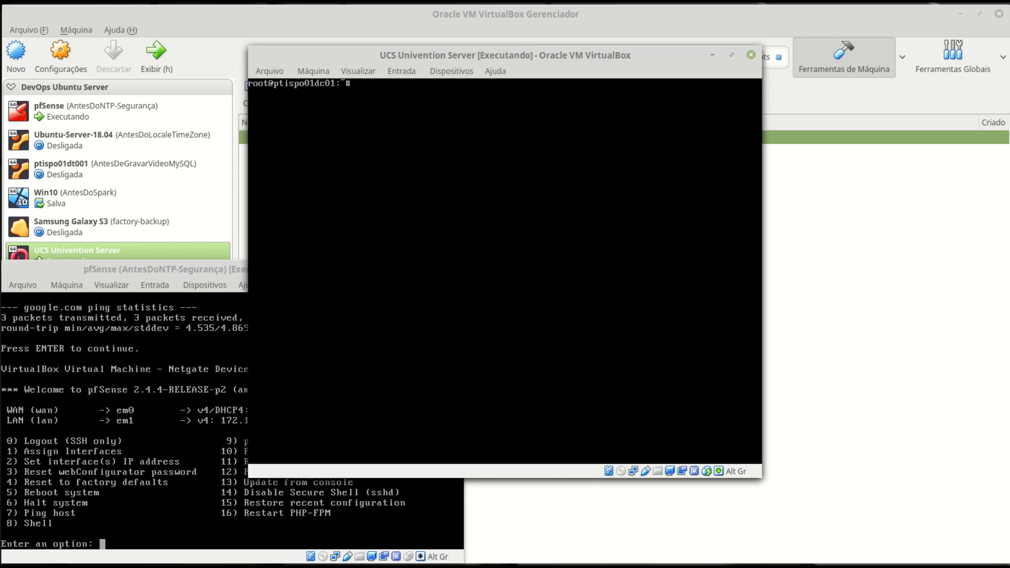
- Ping google.com from the UCS server and stop after 4 packets with 0% loss
{"action": "type", "text": "ping google.com"}
{"action": "key", "text": "Return"}
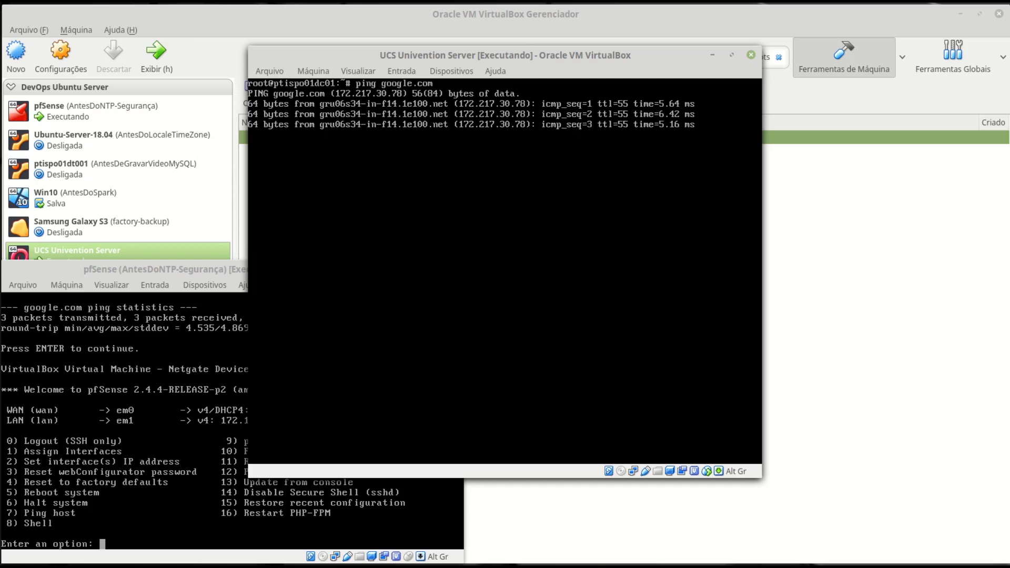
{"action": "key", "text": "ctrl+c"}
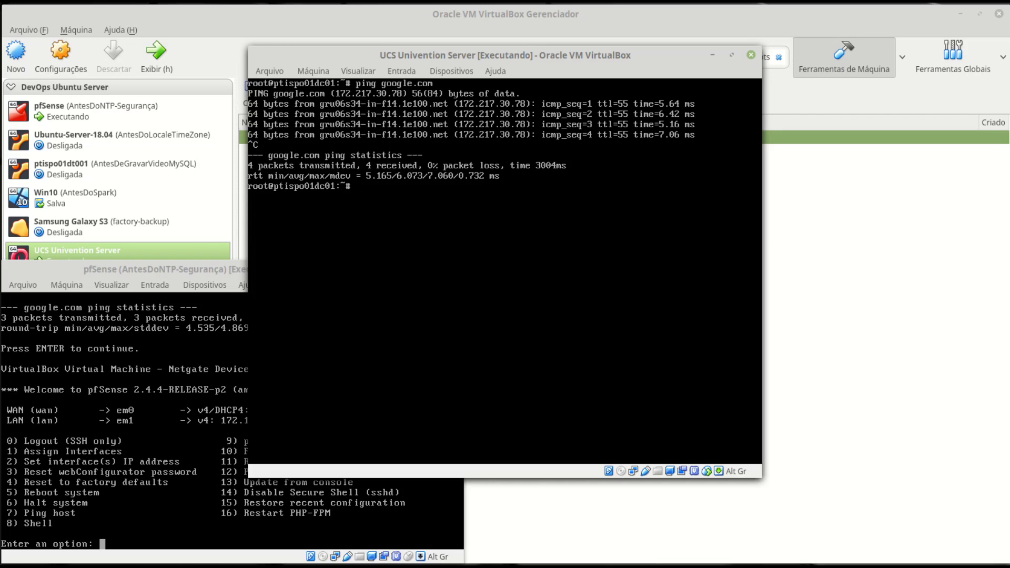
{"action": "key", "text": "ctrl+l"}
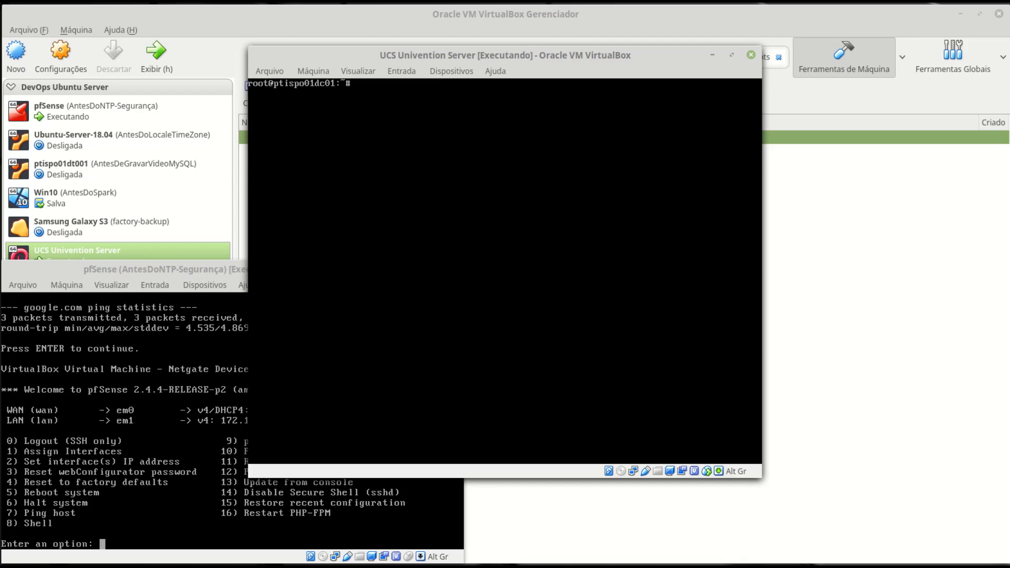
- Run univention-upgrade to confirm no UCS updates are pending, then log out of the root shell
{"action": "type", "text": "univention-upgrade"}
{"action": "key", "text": "Return"}
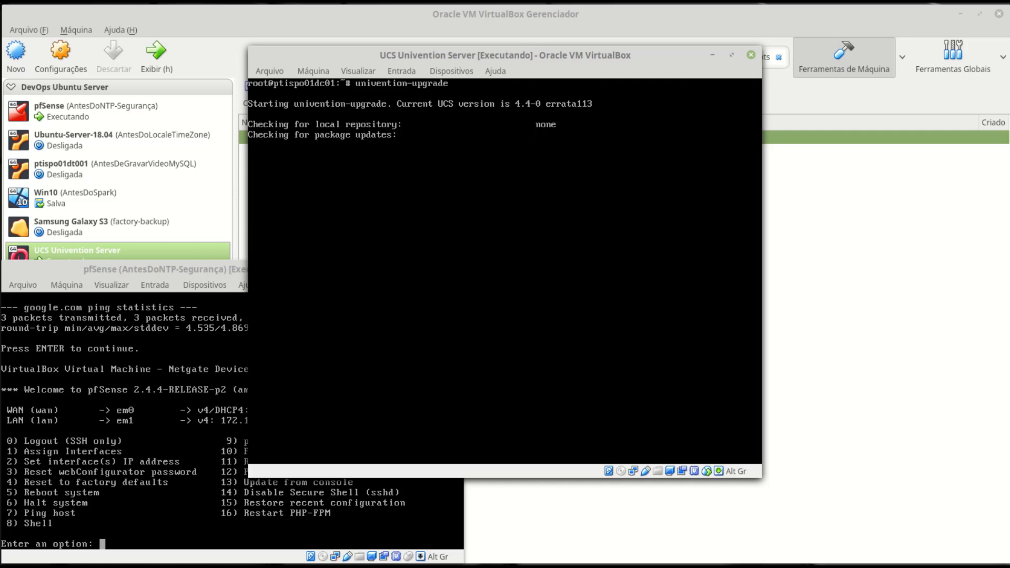
{"action": "key", "text": "Return"}
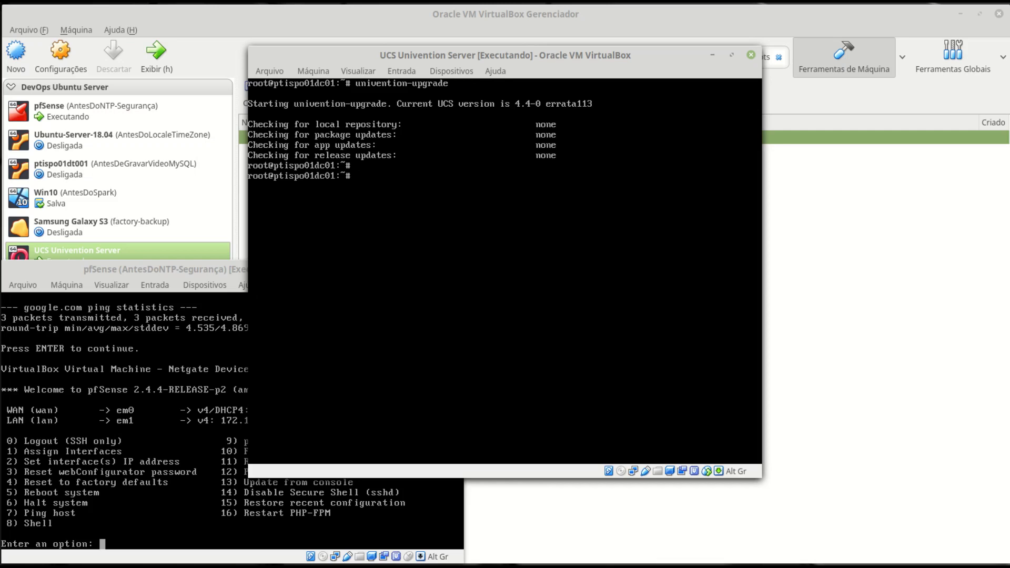
{"action": "key", "text": "ctrl+d"}
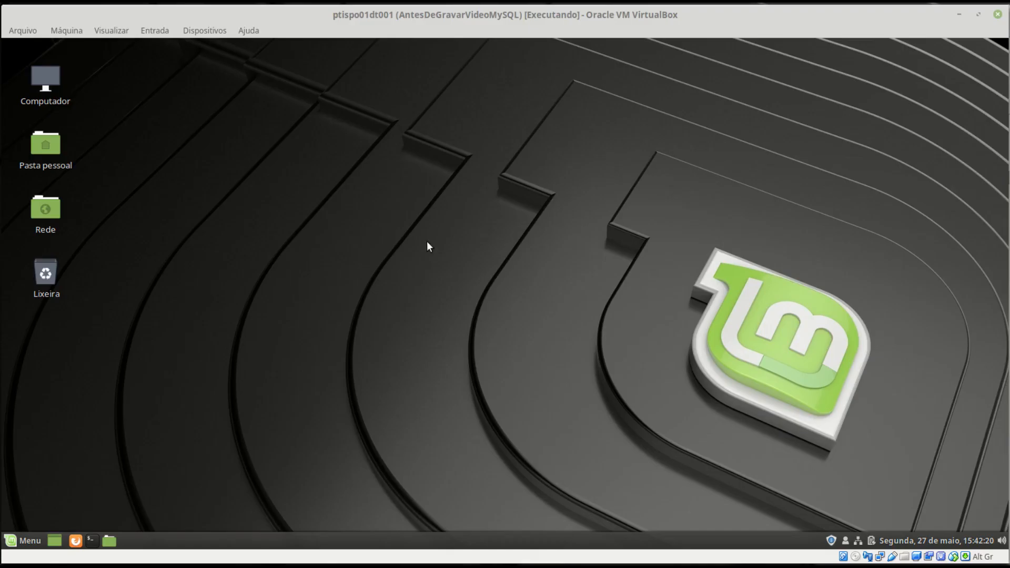
- Open a maximized terminal on the Mint client and confirm its address 172.16.1.135 with ifconfig
{"action": "left_click", "coordinate": [92, 541]}
{"action": "left_click", "coordinate": [679, 147]}
{"action": "key", "text": "ctrl+plus"}
{"action": "key", "text": "ctrl+plus"}
{"action": "key", "text": "ctrl+plus"}
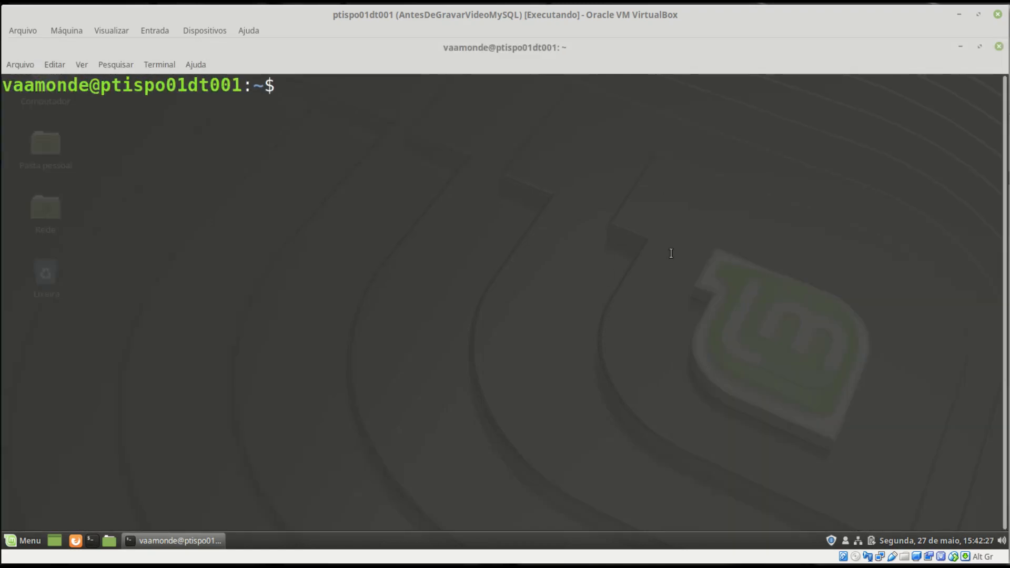
{"action": "type", "text": "ifconfig"}
{"action": "key", "text": "Return"}
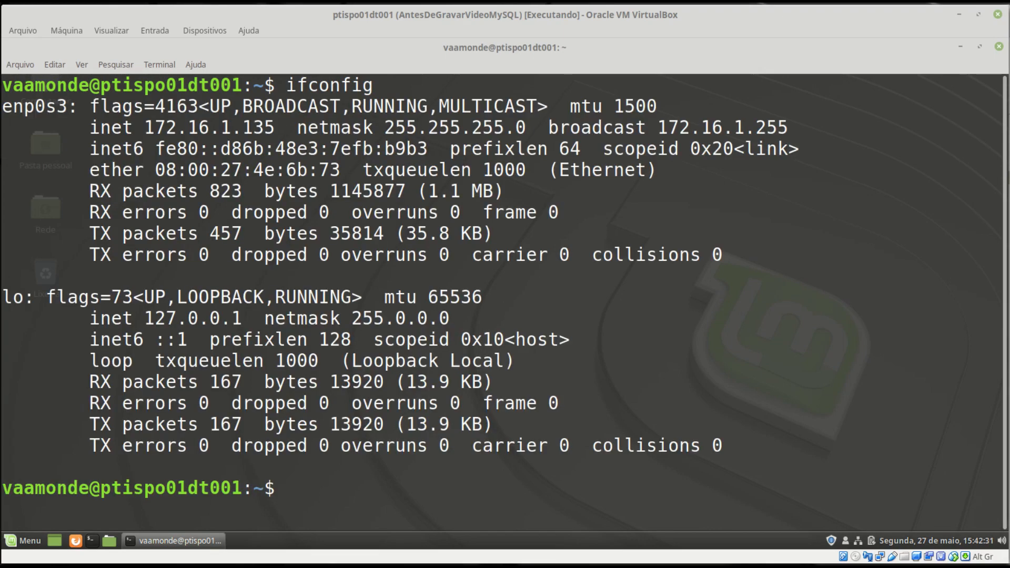
{"action": "left_click_drag", "start_coordinate": [145, 126], "coordinate": [272, 126]}
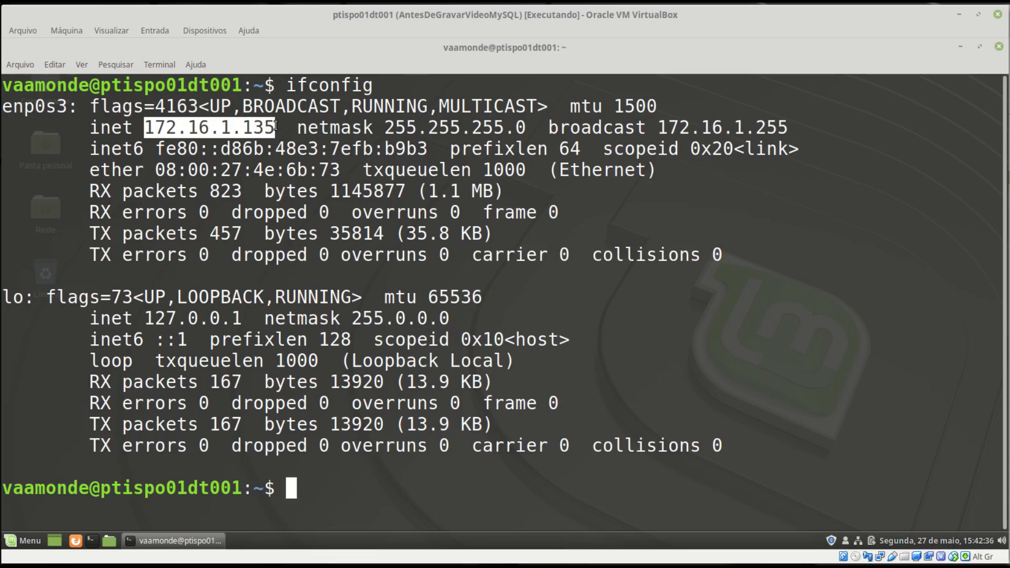
{"action": "key", "text": "ctrl+l"}
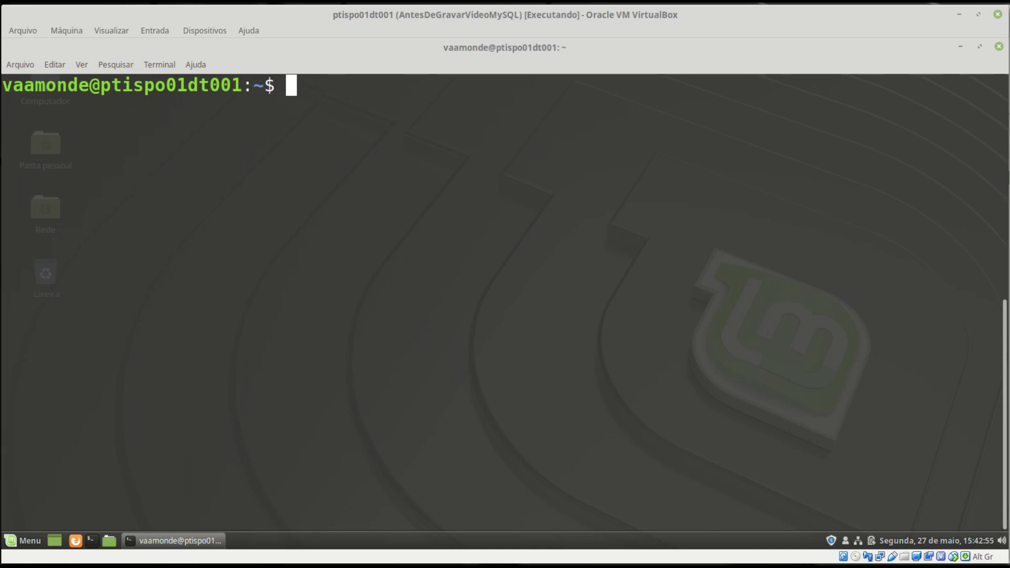
- Ping the UCS server at 172.16.1.10 with 0% packet loss, then minimize the terminal
{"action": "type", "text": "ping "}
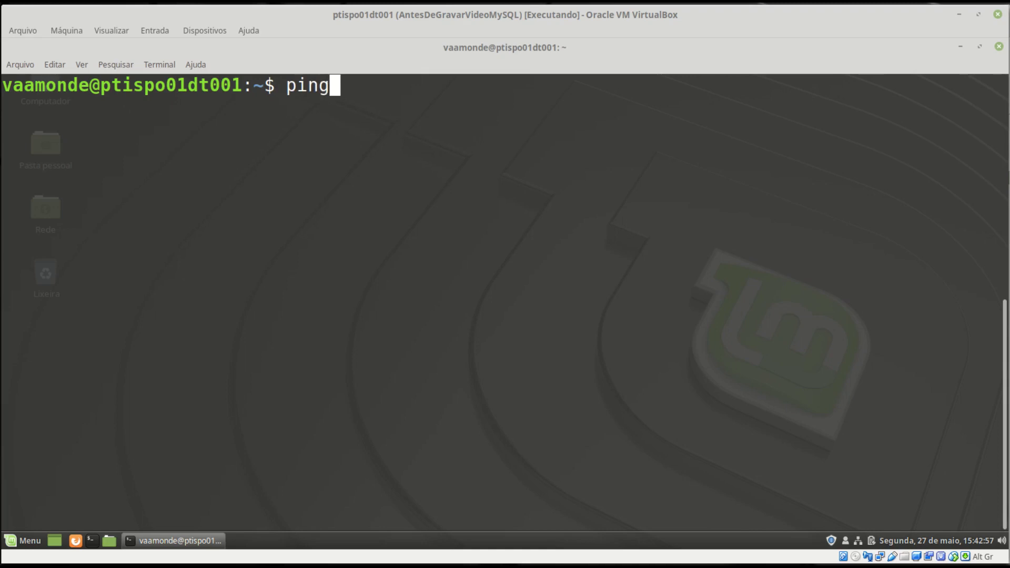
{"action": "type", "text": "172"}
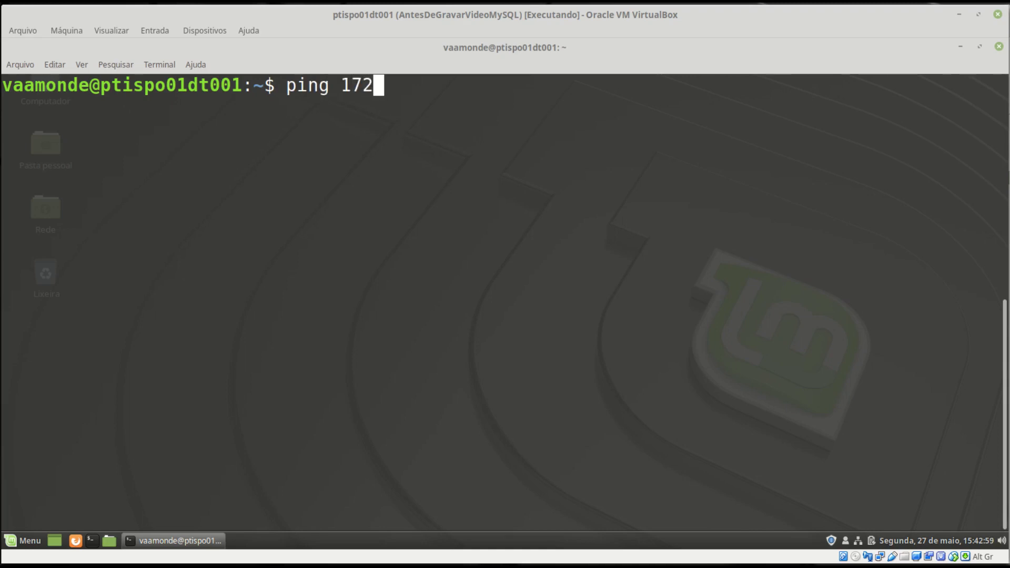
{"action": "type", "text": ".16.1.10"}
{"action": "key", "text": "Return"}
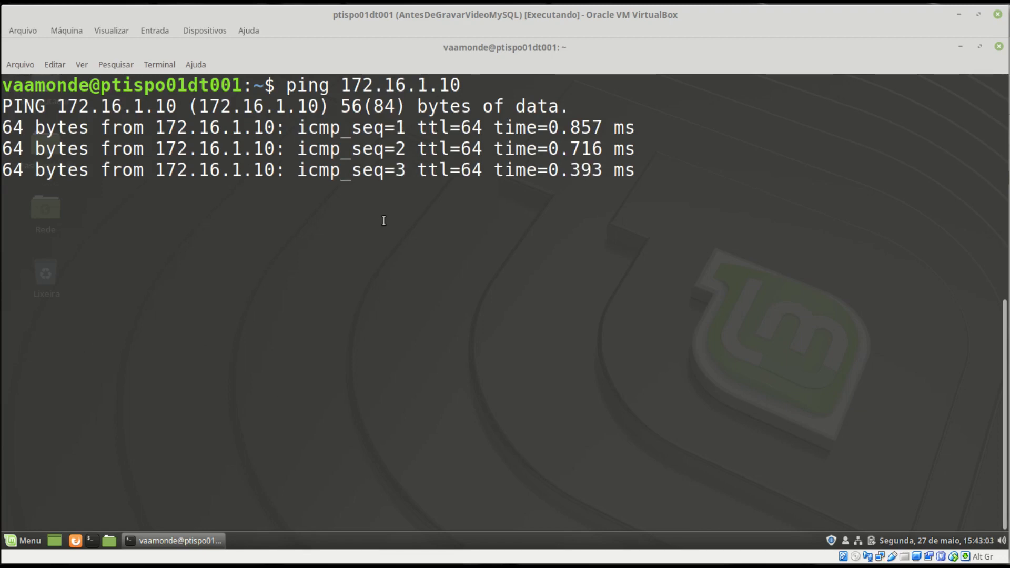
{"action": "key", "text": "ctrl+c"}
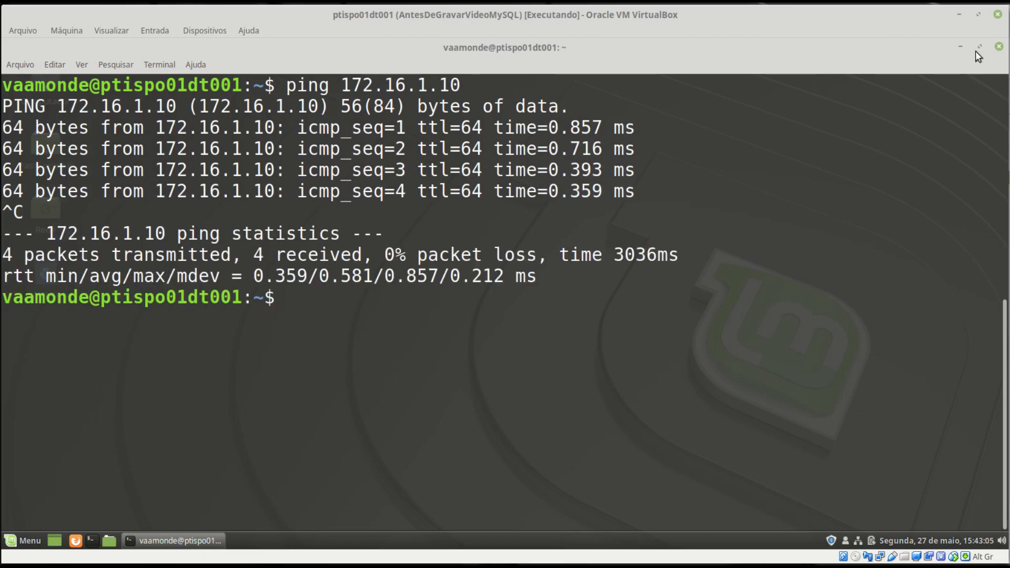
{"action": "left_click", "coordinate": [960, 47]}
{"action": "left_click", "coordinate": [75, 540]}
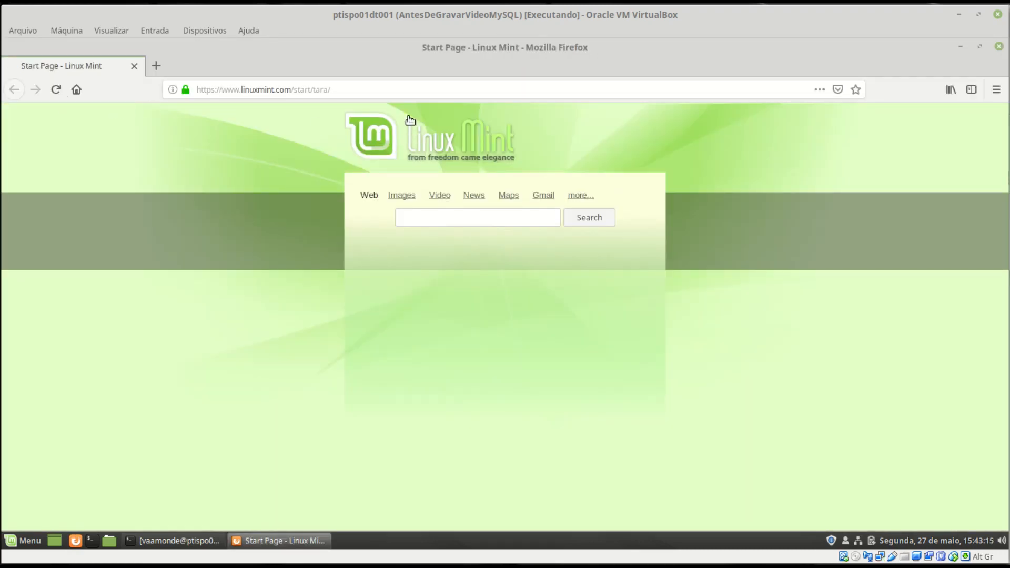
{"action": "left_click", "coordinate": [394, 90]}
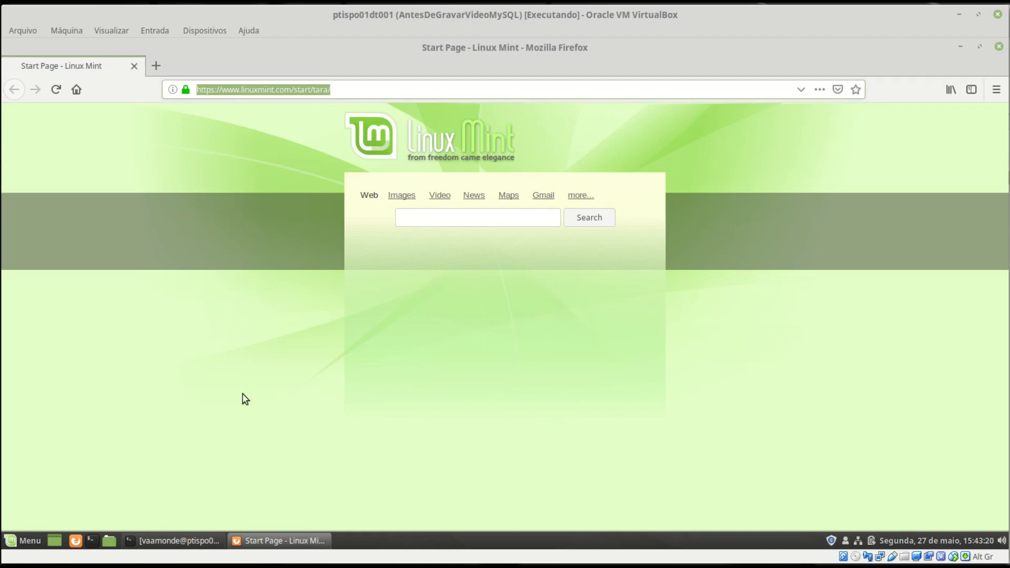
{"action": "type", "text": "h"}
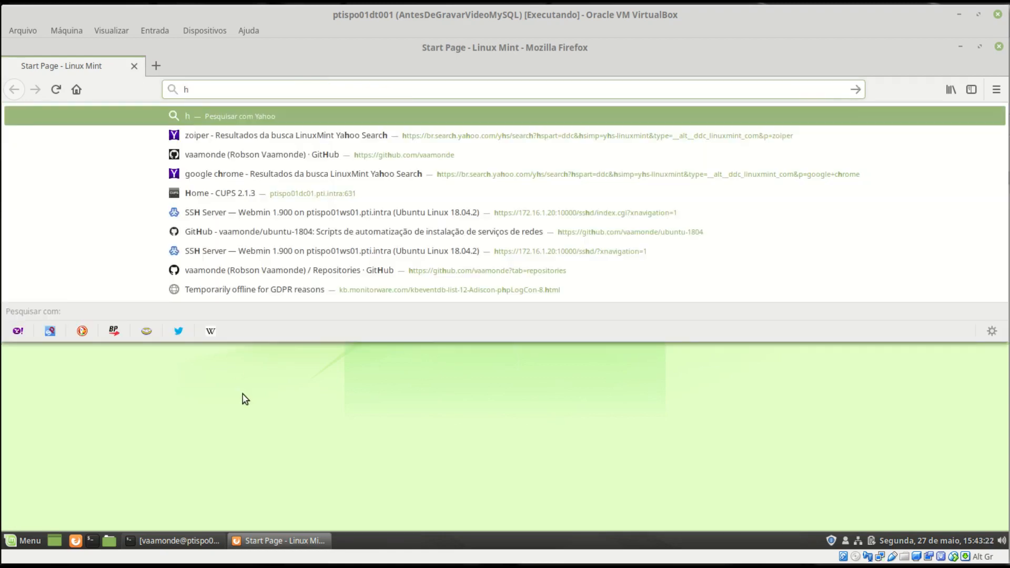
{"action": "type", "text": "ttps"}
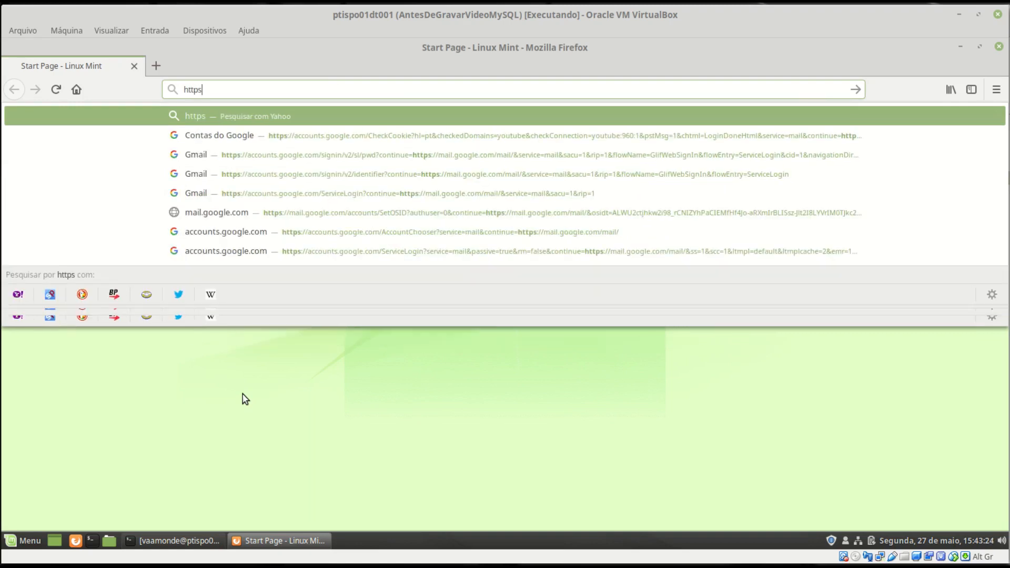
{"action": "type", "text": "://1"}
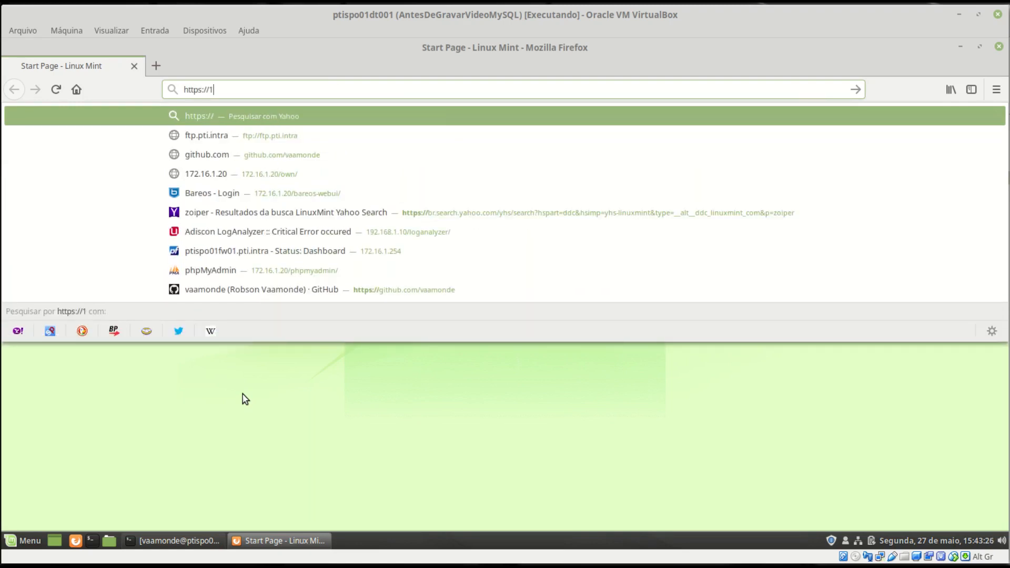
{"action": "type", "text": "72.16.1.10"}
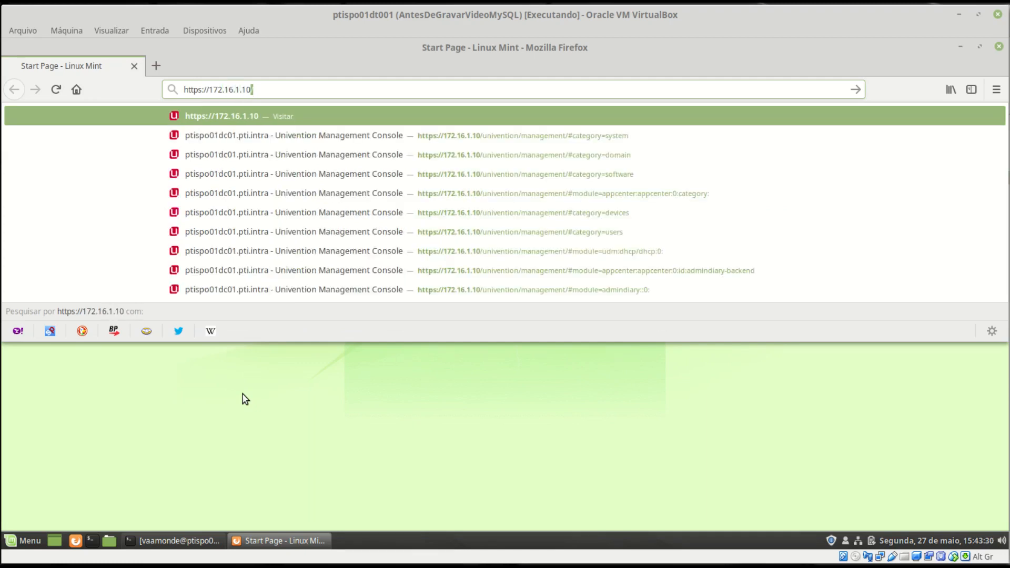
{"action": "key", "text": "Return"}
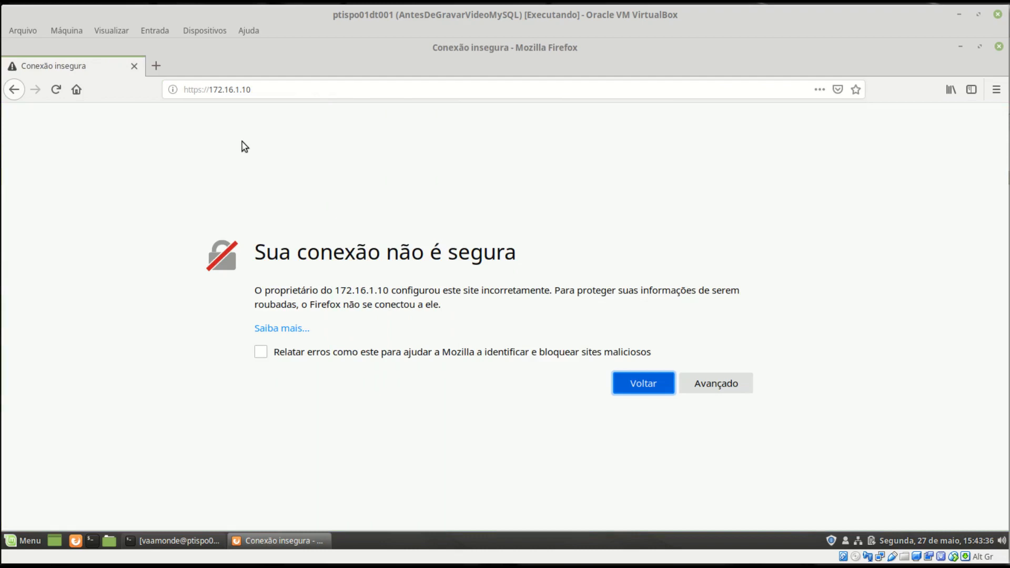
{"action": "left_click", "coordinate": [739, 384]}
{"action": "scroll", "coordinate": [463, 405], "scroll_direction": "down", "scroll_amount": 3}
{"action": "left_click", "coordinate": [671, 481]}
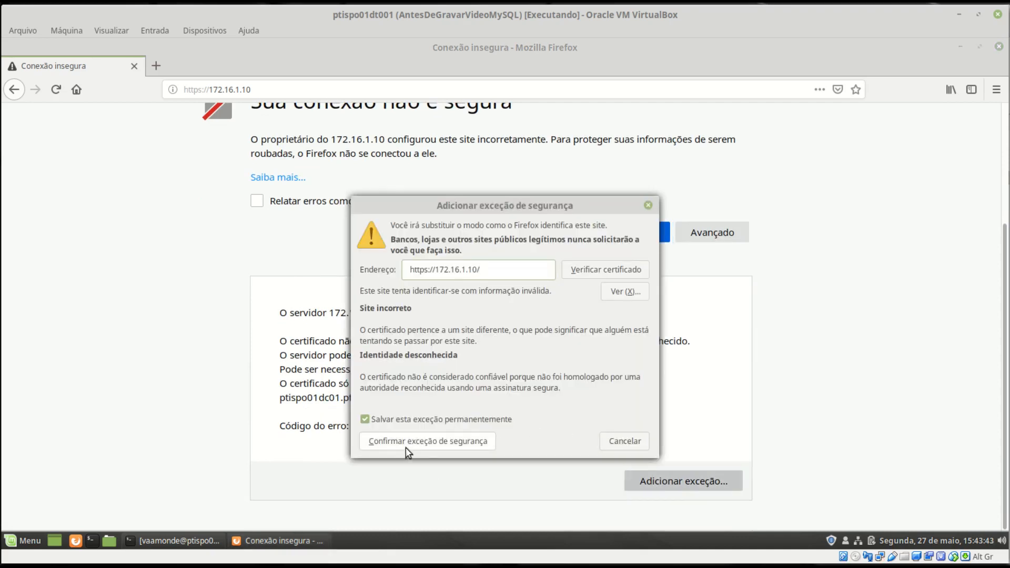
{"action": "left_click", "coordinate": [406, 447]}
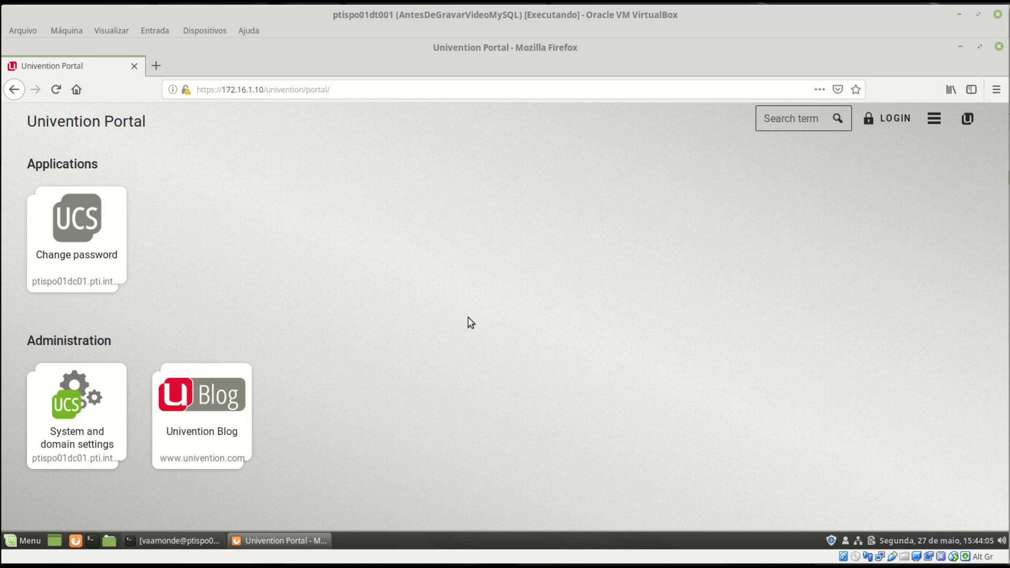
- Open the 'System and domain settings' login page and highlight the pti.intra domain in its title
{"action": "left_click", "coordinate": [76, 408]}
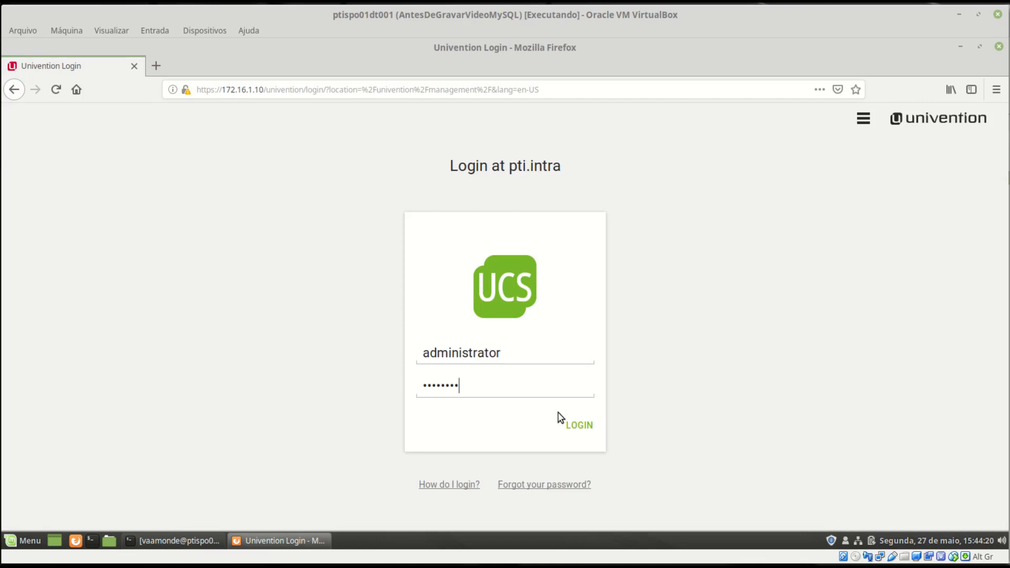
{"action": "left_click_drag", "start_coordinate": [449, 165], "coordinate": [571, 169]}
{"action": "left_click", "coordinate": [521, 167]}
{"action": "left_click_drag", "start_coordinate": [510, 167], "coordinate": [571, 173]}
{"action": "left_click", "coordinate": [527, 167]}
{"action": "left_click", "coordinate": [569, 168]}
- Log in and finish the startup wizard choosing 'Everything worked great.', leaving the e-mail empty
{"action": "left_click", "coordinate": [579, 426]}
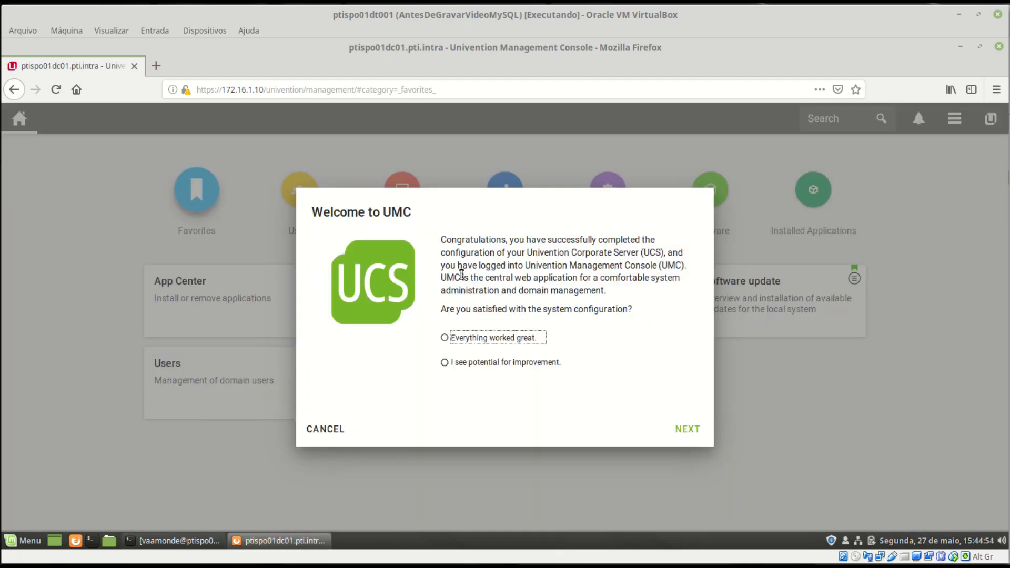
{"action": "left_click", "coordinate": [470, 339]}
{"action": "left_click", "coordinate": [689, 430]}
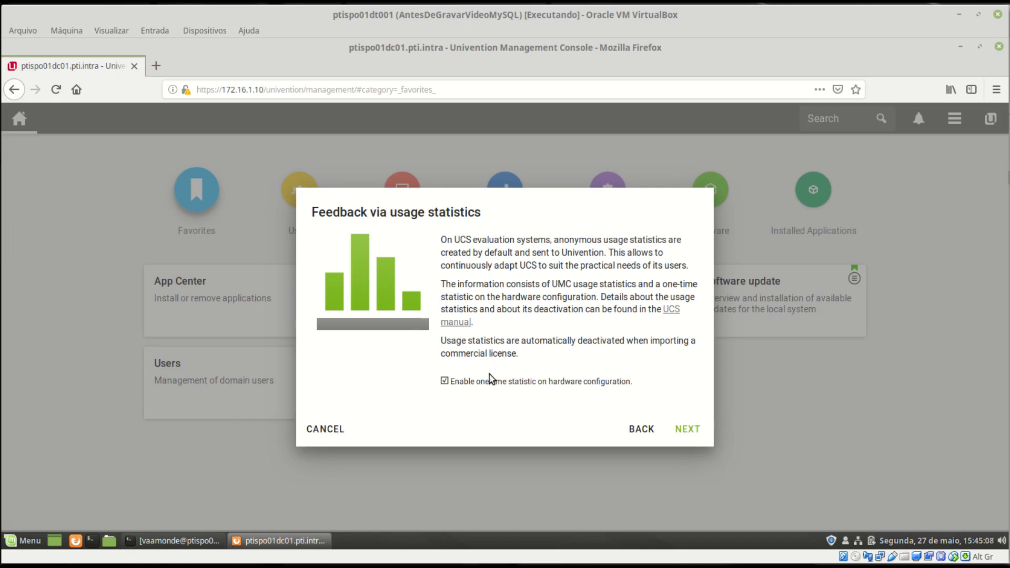
{"action": "left_click", "coordinate": [687, 432]}
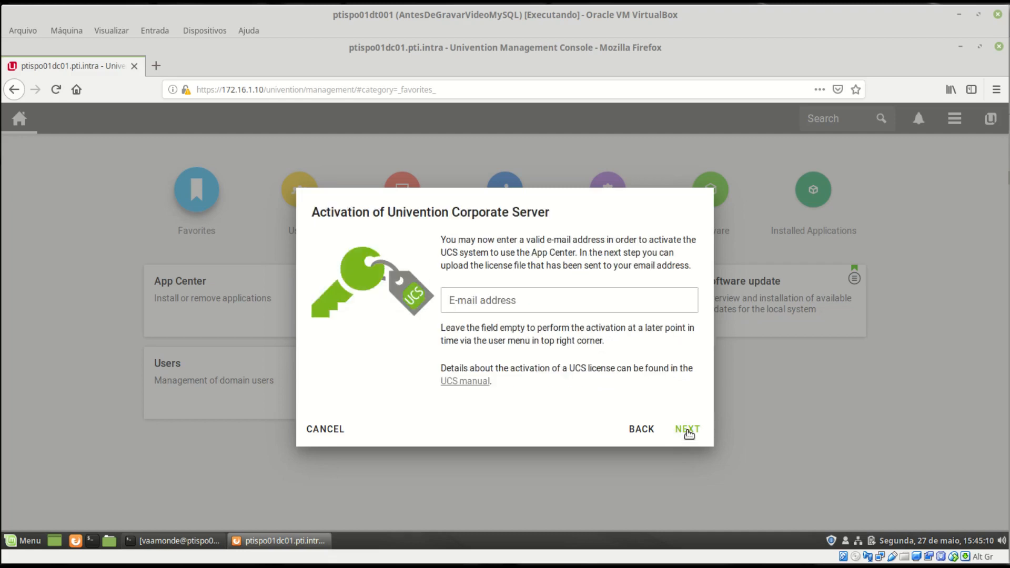
{"action": "left_click", "coordinate": [529, 304]}
{"action": "left_click", "coordinate": [694, 432]}
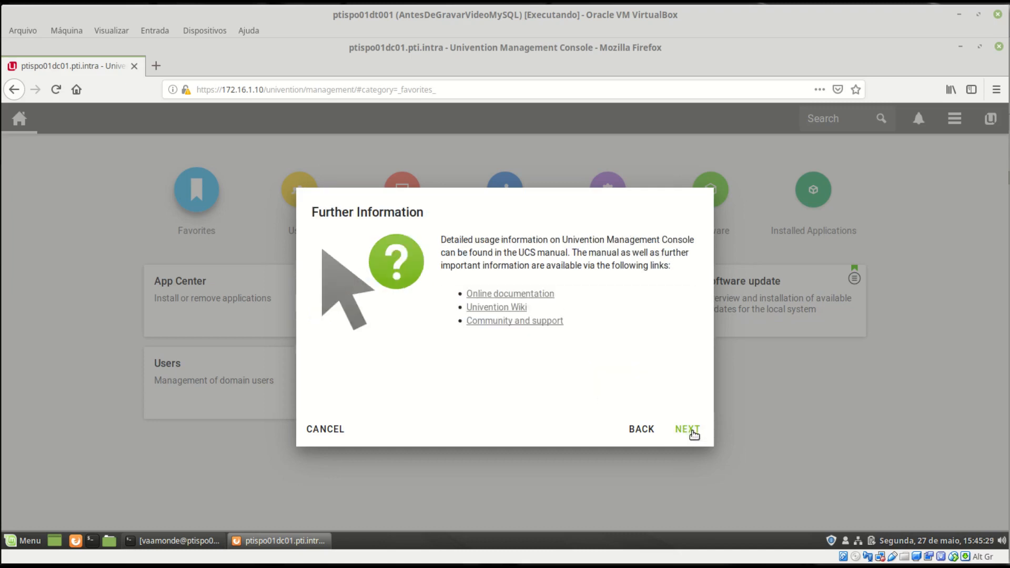
{"action": "left_click", "coordinate": [695, 432]}
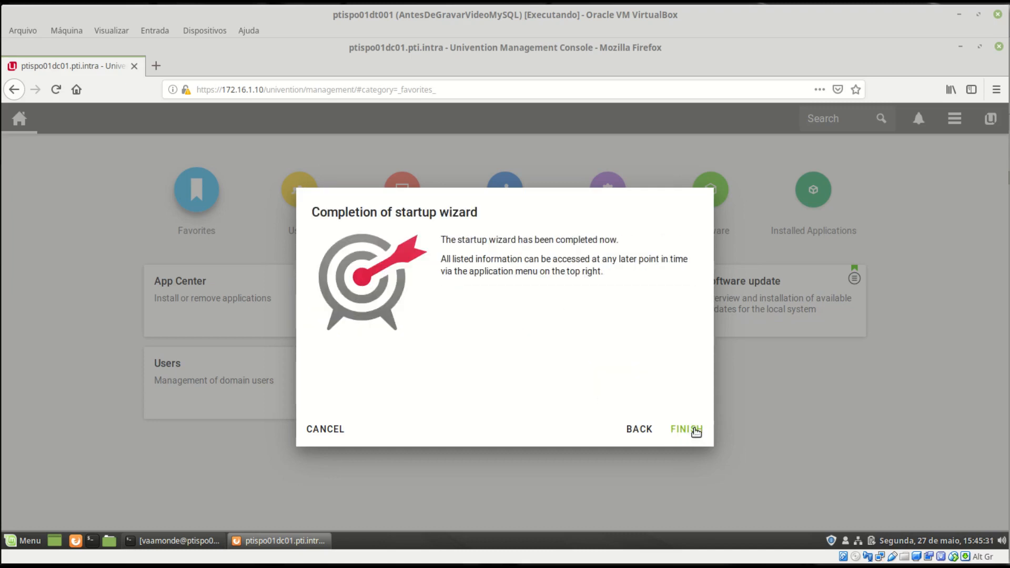
{"action": "left_click", "coordinate": [695, 432]}
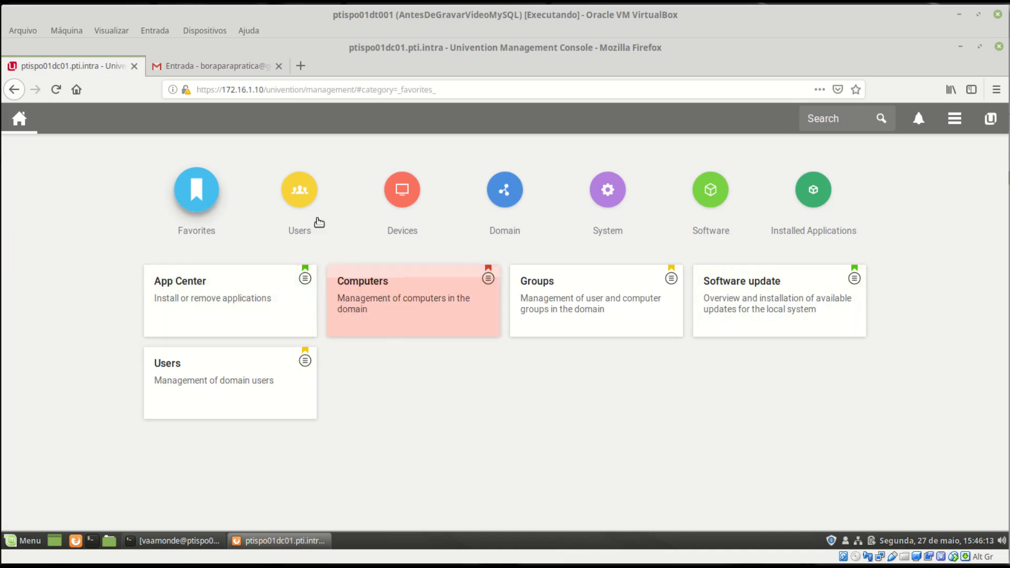
- Browse the Users, Devices, Domain, System and Software module categories in turn
{"action": "left_click", "coordinate": [300, 204]}
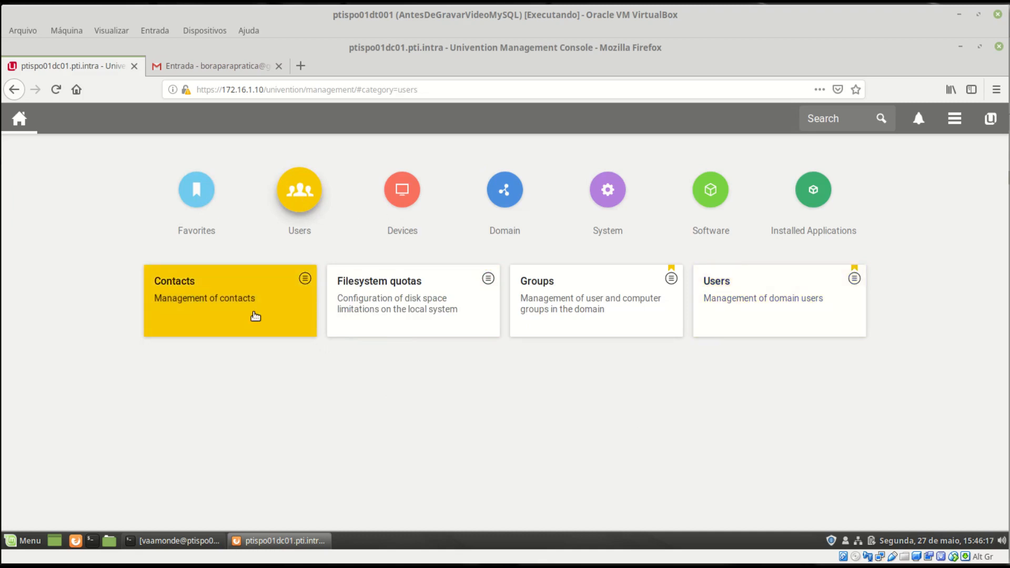
{"action": "left_click", "coordinate": [406, 188]}
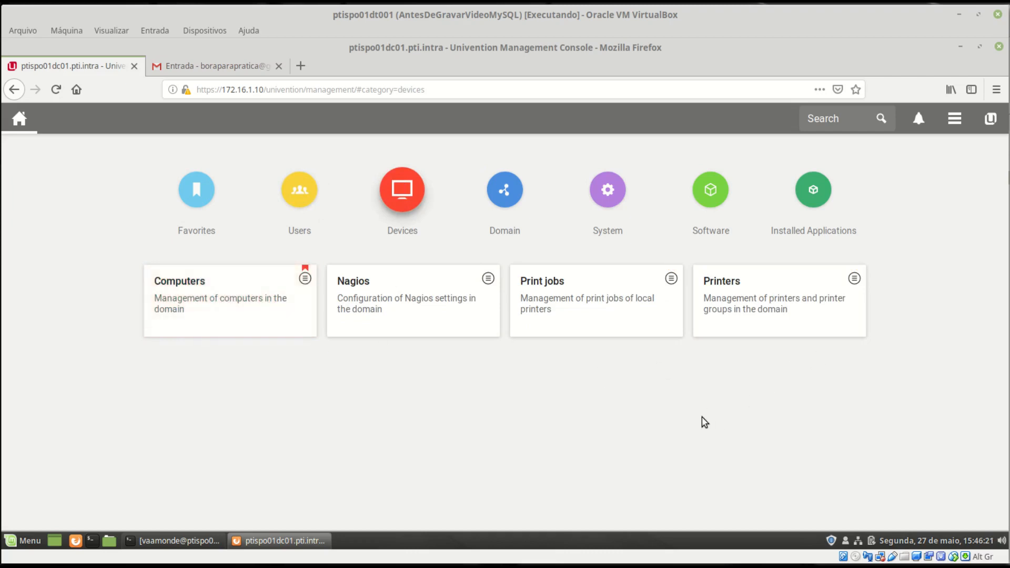
{"action": "left_click", "coordinate": [530, 229]}
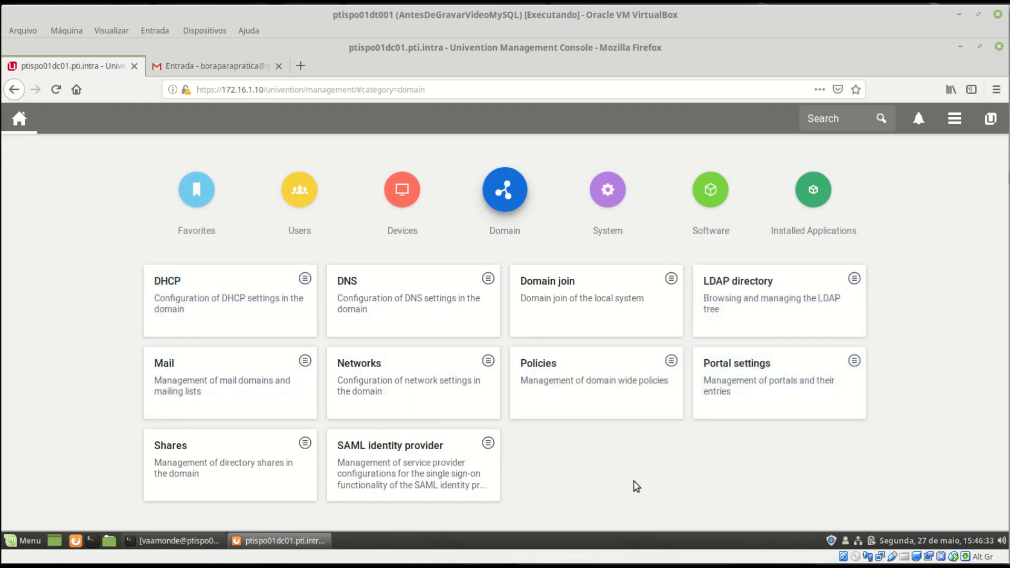
{"action": "left_click", "coordinate": [609, 203]}
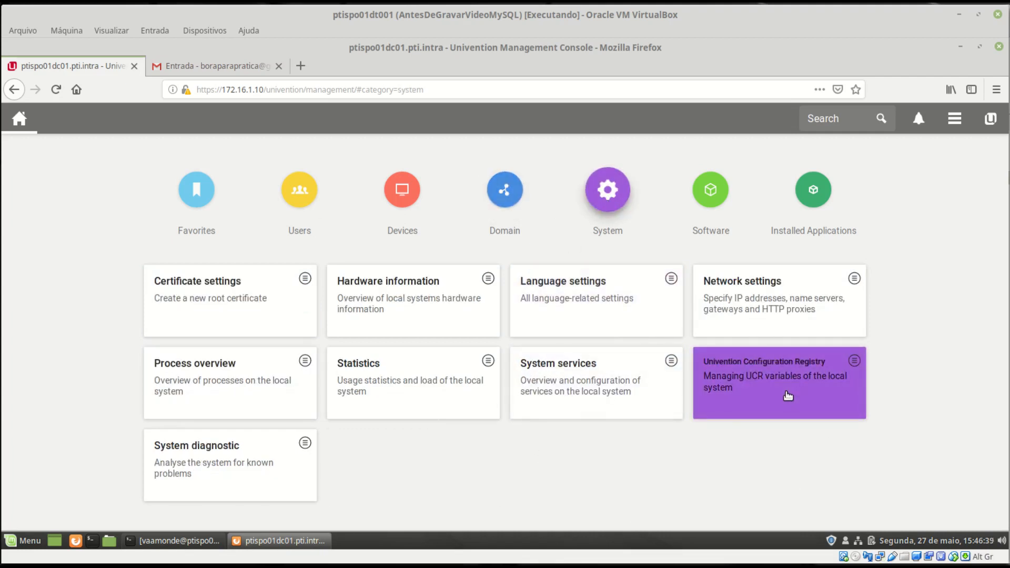
{"action": "left_click", "coordinate": [712, 190]}
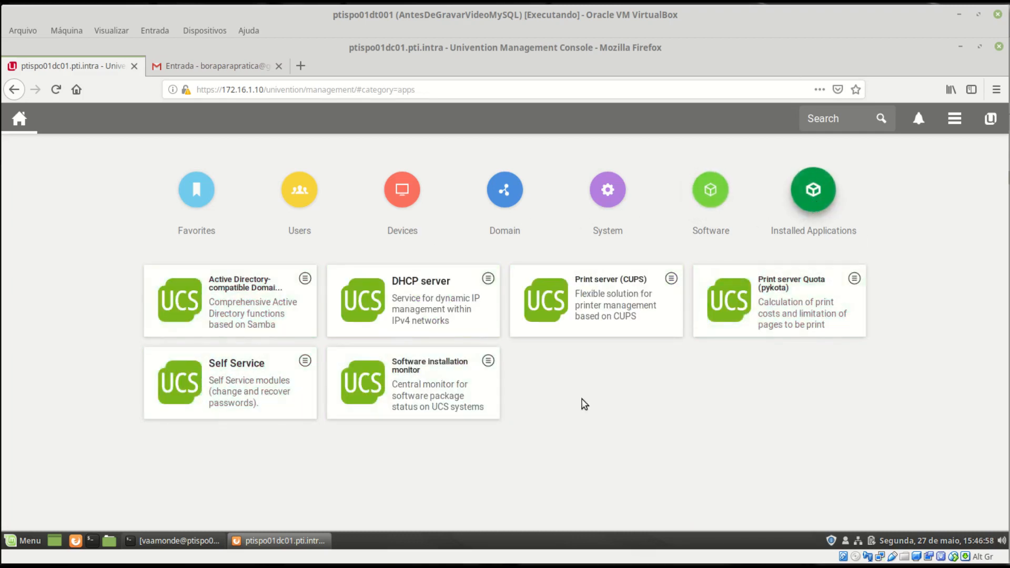
- Start UCS activation from the user menu's License > Activation of UCS and select the e-mail field
{"action": "left_click", "coordinate": [955, 119]}
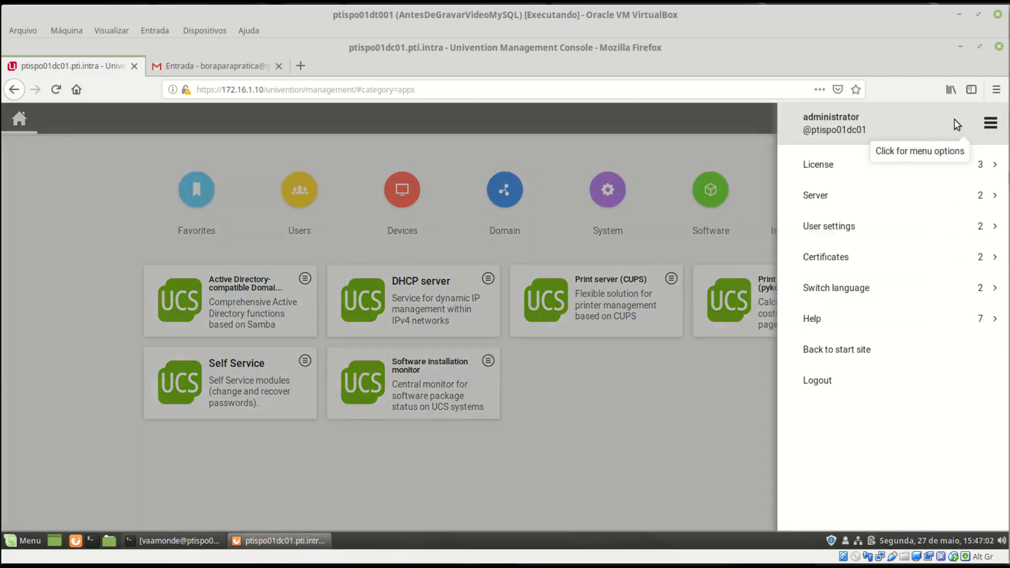
{"action": "left_click", "coordinate": [824, 167]}
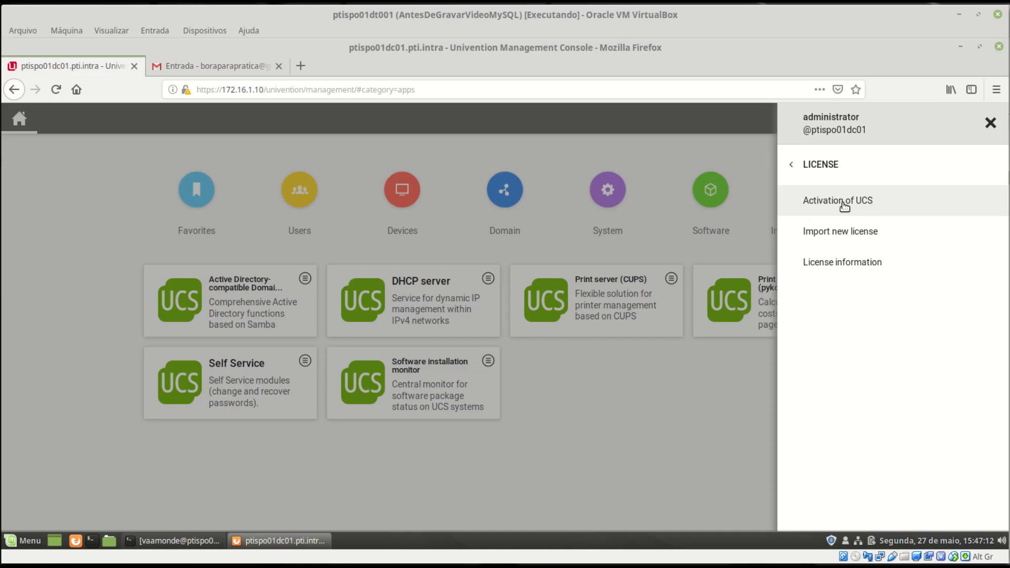
{"action": "left_click", "coordinate": [842, 204]}
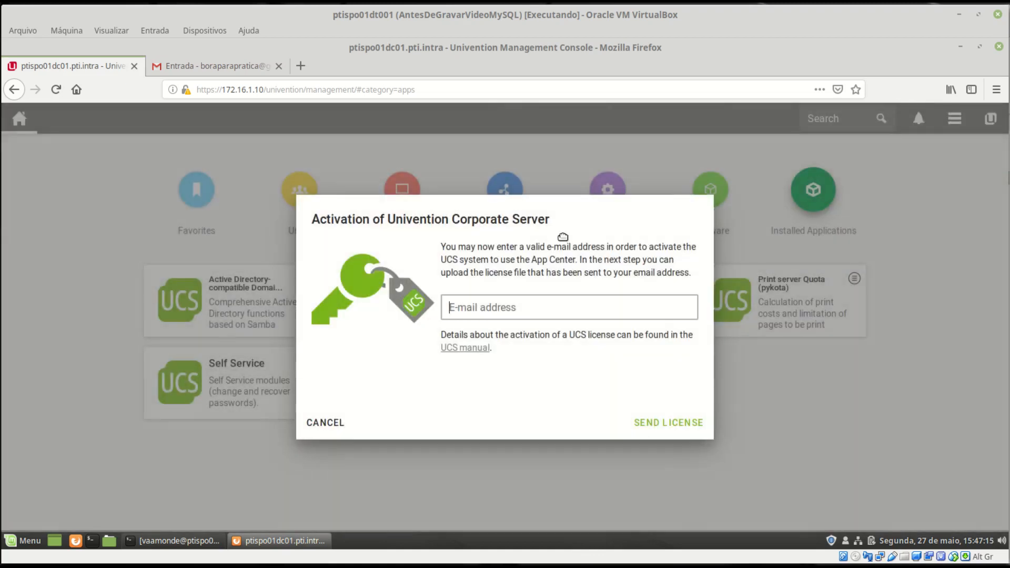
{"action": "left_click", "coordinate": [508, 313]}
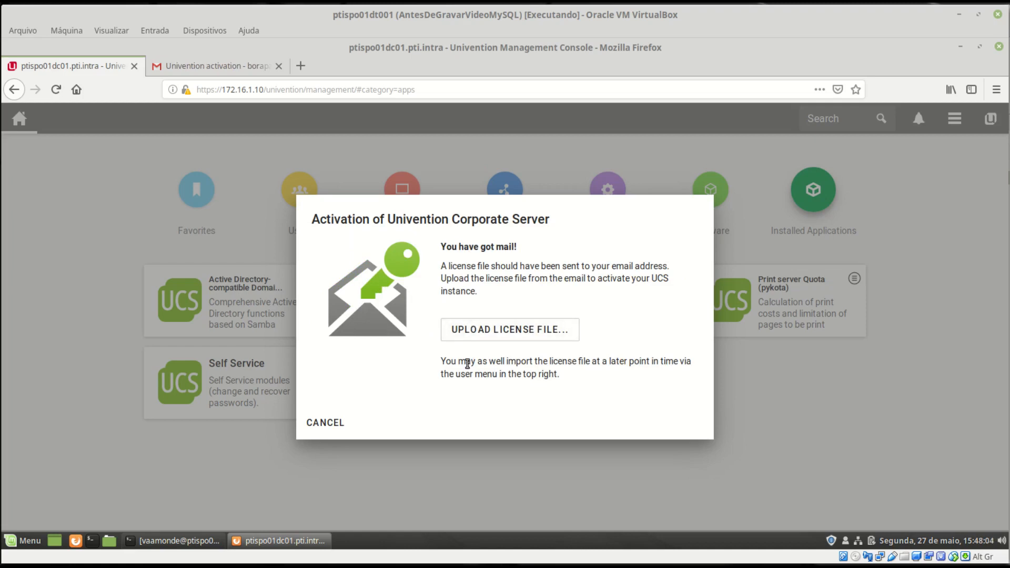
- Save the 1.1 KB ucs.license attachment from Univention's activation e-mail to disk
{"action": "left_click", "coordinate": [234, 67]}
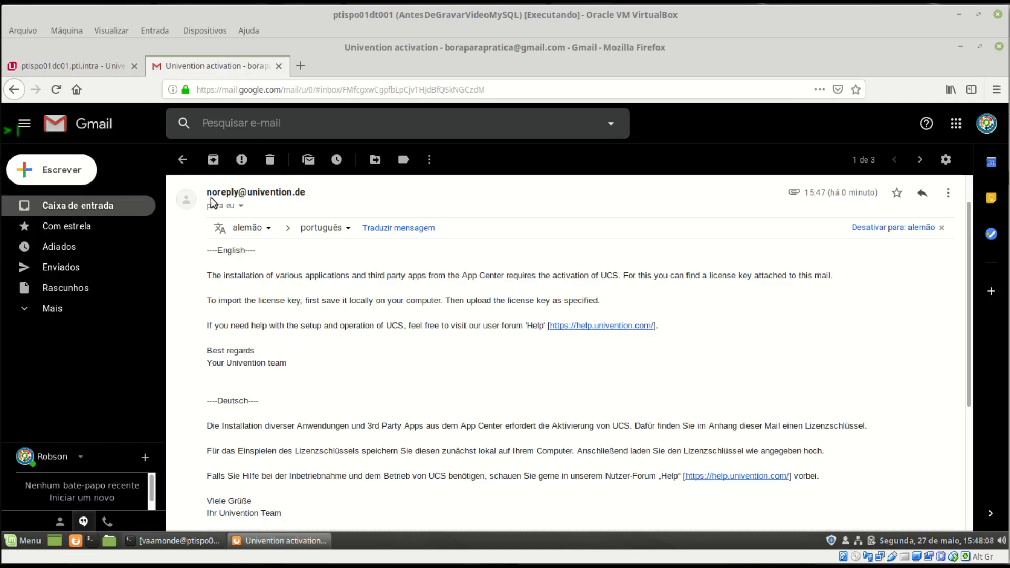
{"action": "scroll", "coordinate": [372, 406], "scroll_direction": "down", "scroll_amount": 3}
{"action": "scroll", "coordinate": [372, 407], "scroll_direction": "down", "scroll_amount": 3}
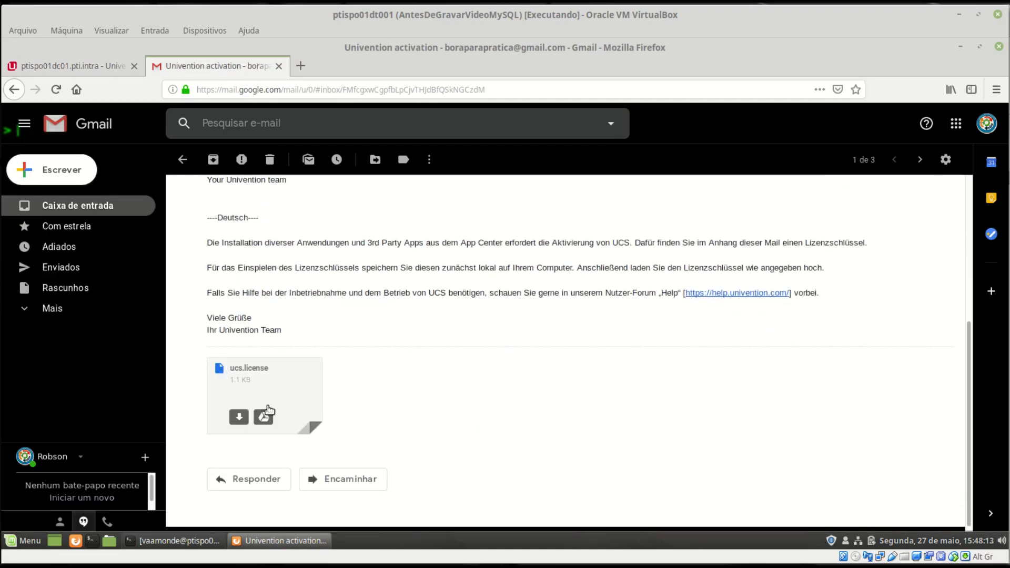
{"action": "left_click", "coordinate": [239, 417]}
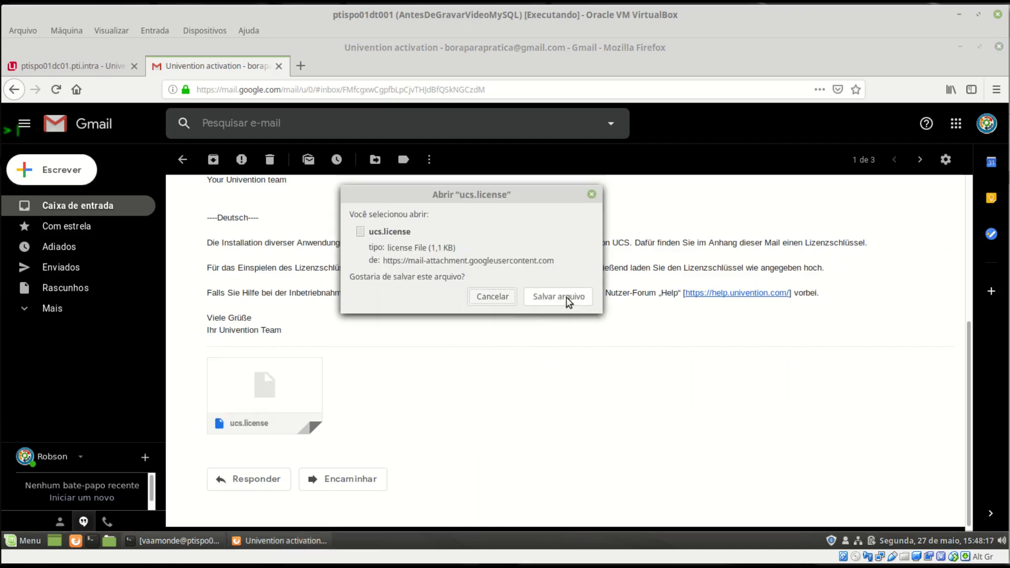
{"action": "left_click", "coordinate": [566, 296]}
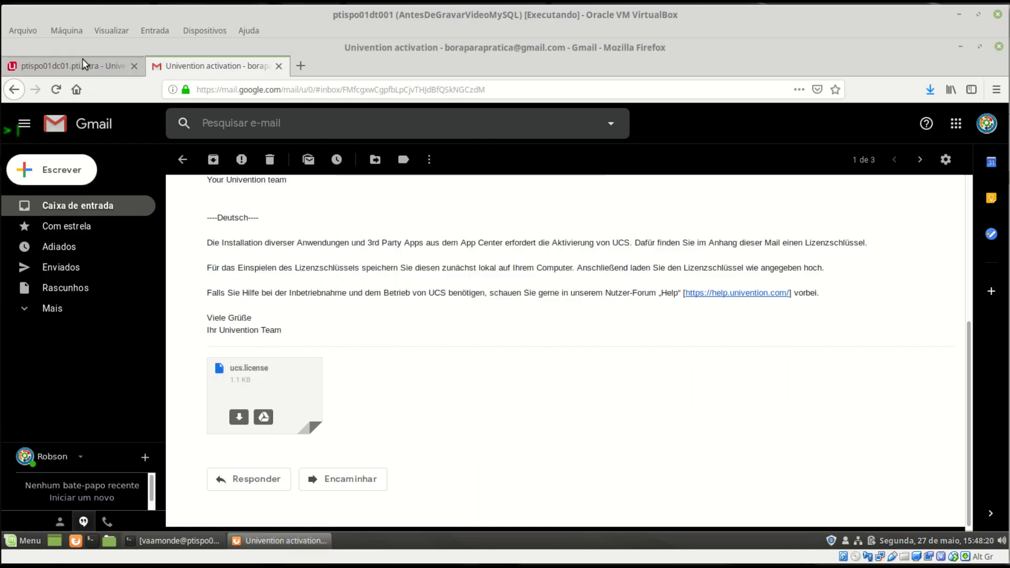
{"action": "left_click", "coordinate": [82, 63]}
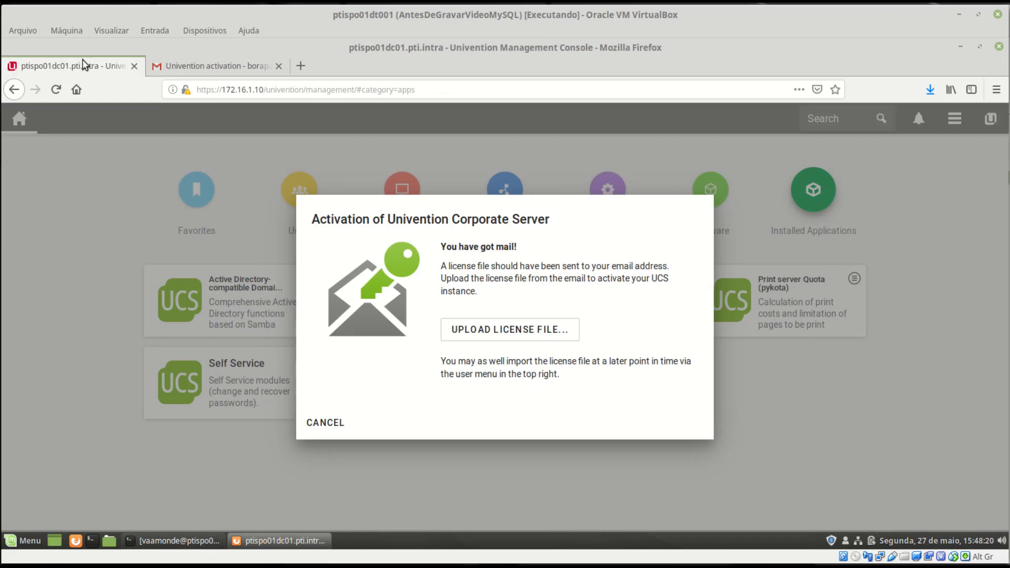
- Upload ucs.license from Downloads to activate UCS, then finish the confirmation
{"action": "left_click", "coordinate": [490, 333]}
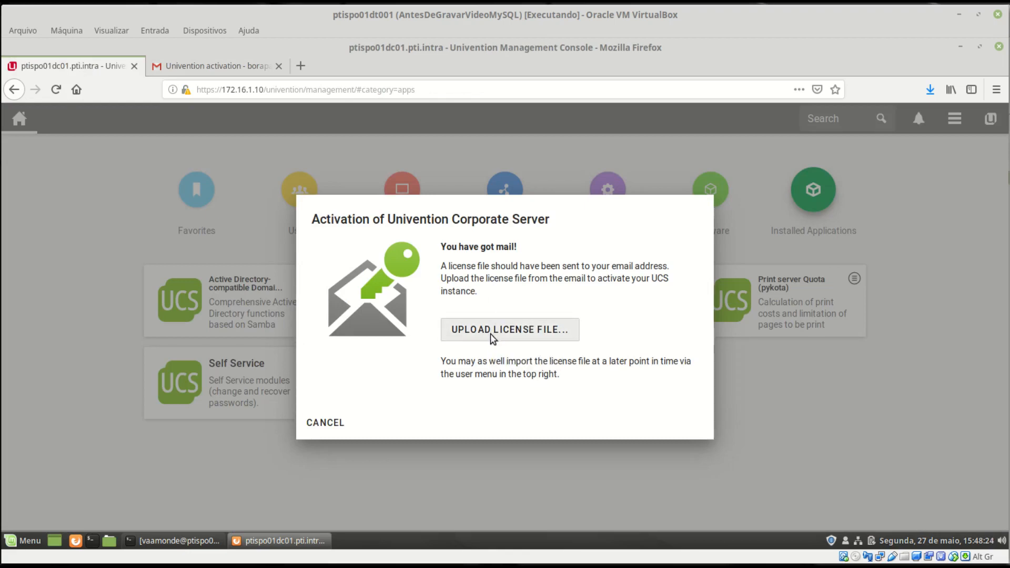
{"action": "left_click", "coordinate": [323, 145]}
{"action": "left_click", "coordinate": [812, 524]}
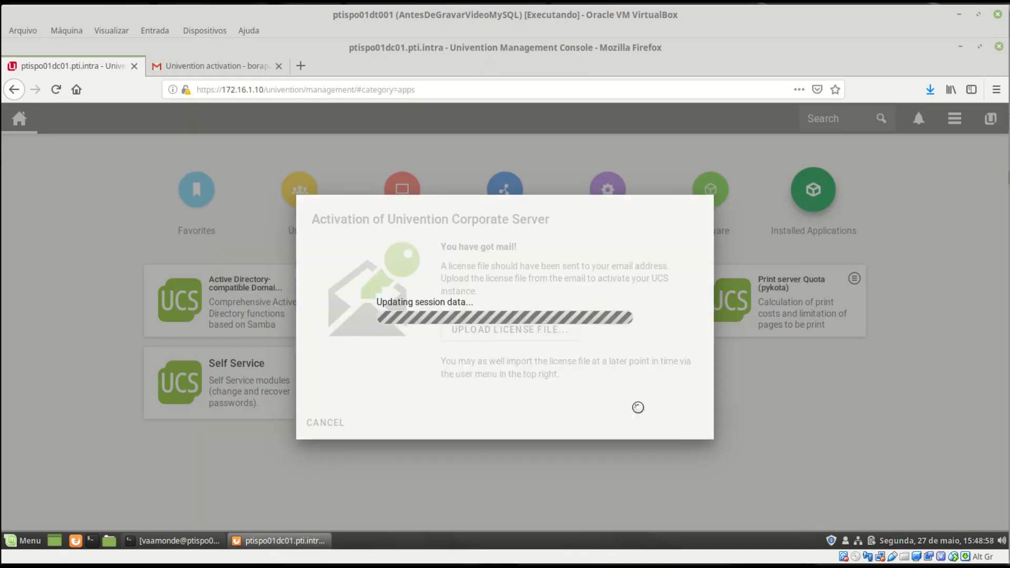
{"action": "left_click", "coordinate": [690, 423]}
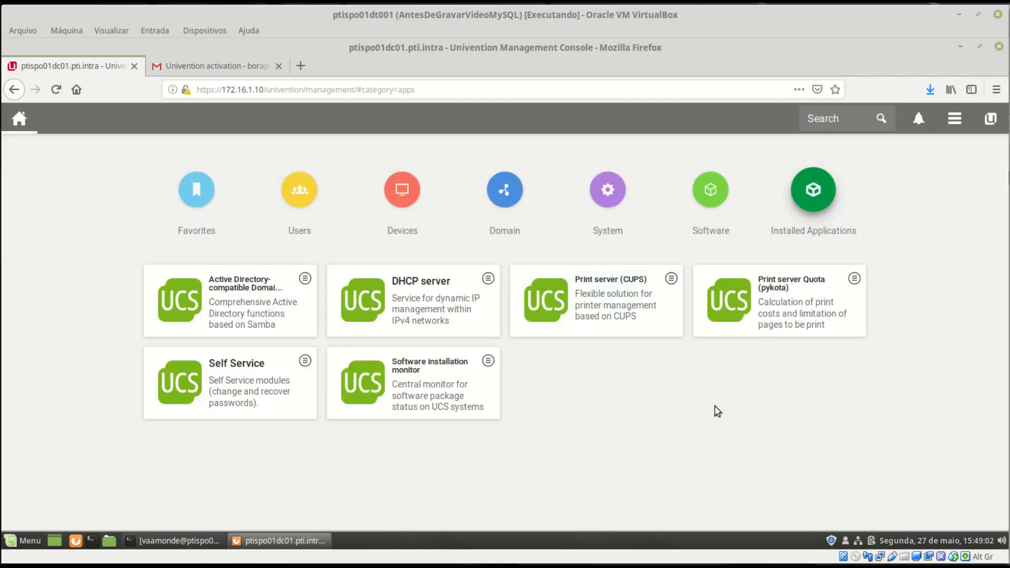